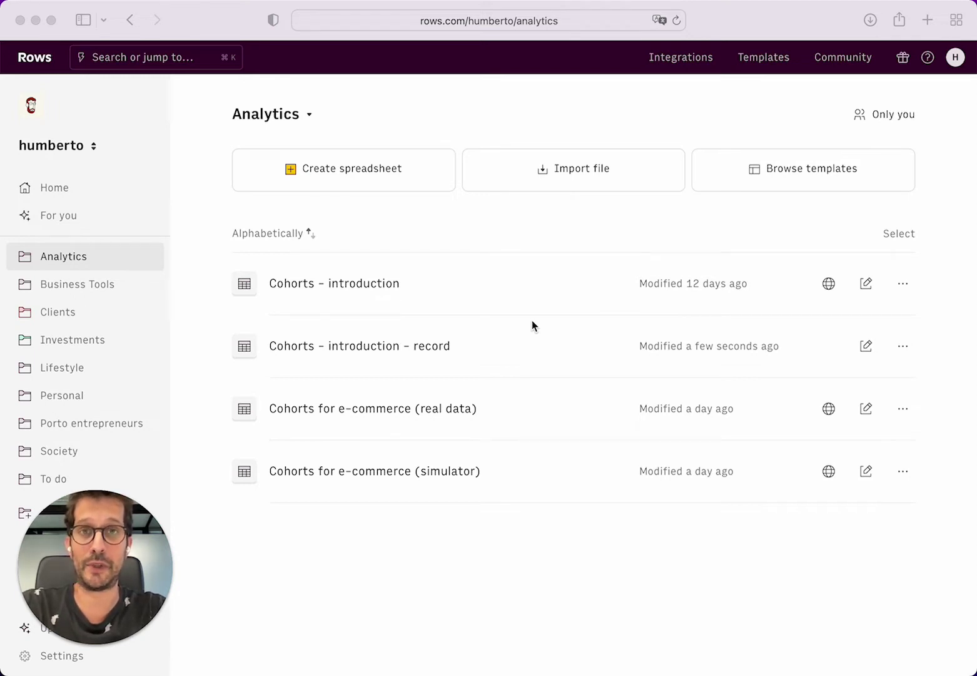
Step: Open the Cohorts – introduction – record spreadsheet and switch it into editing mode
{"action": "left_click", "coordinate": [522, 586]}
{"action": "left_click", "coordinate": [451, 341]}
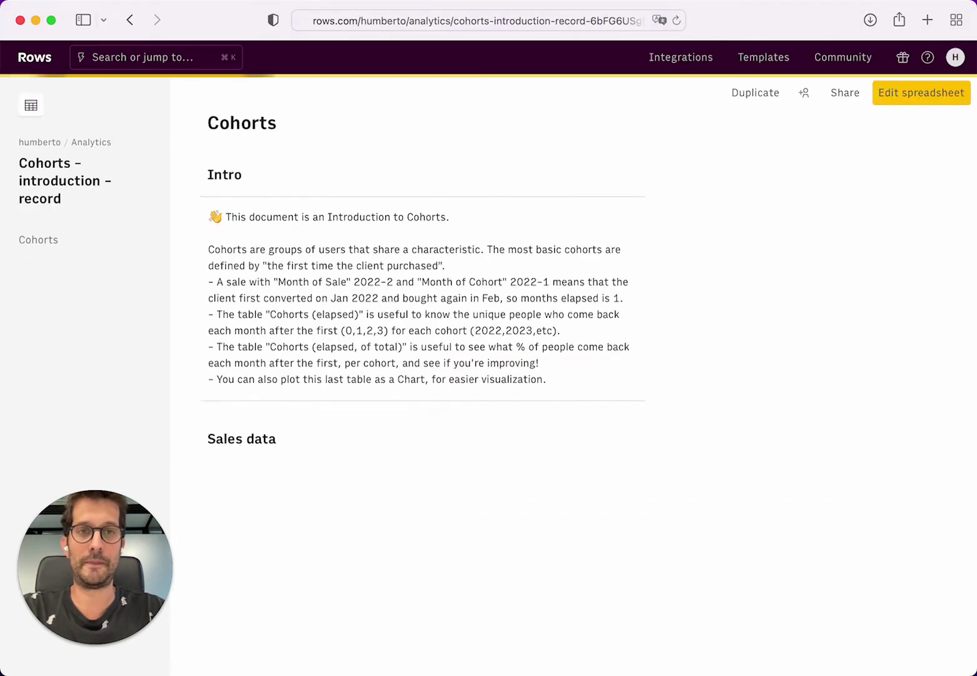
{"action": "left_click", "coordinate": [932, 95]}
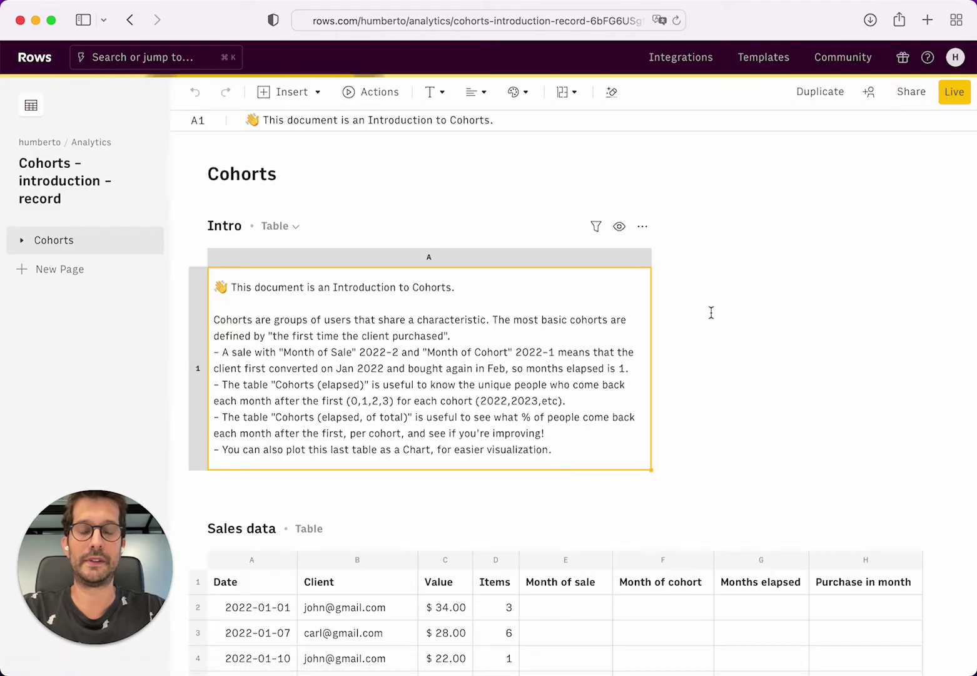
{"action": "scroll", "coordinate": [712, 319], "scroll_direction": "down", "scroll_amount": 5}
{"action": "scroll", "coordinate": [711, 317], "scroll_direction": "down", "scroll_amount": 2}
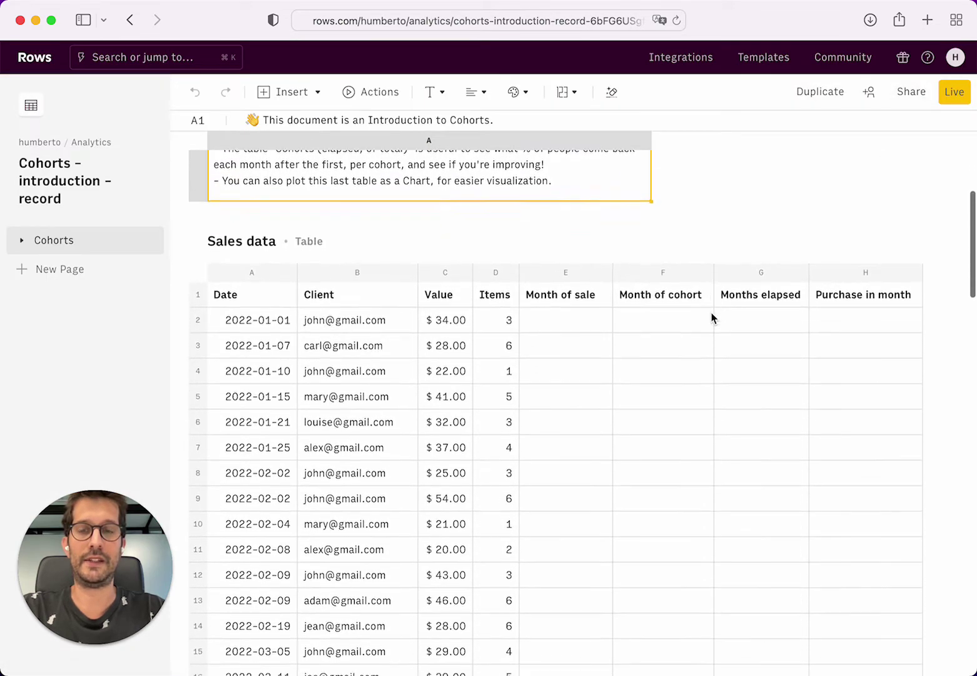
Step: Inspect the Sales data table's extent from A2 down and return to A1
{"action": "left_click", "coordinate": [413, 304]}
{"action": "key", "text": "Left"}
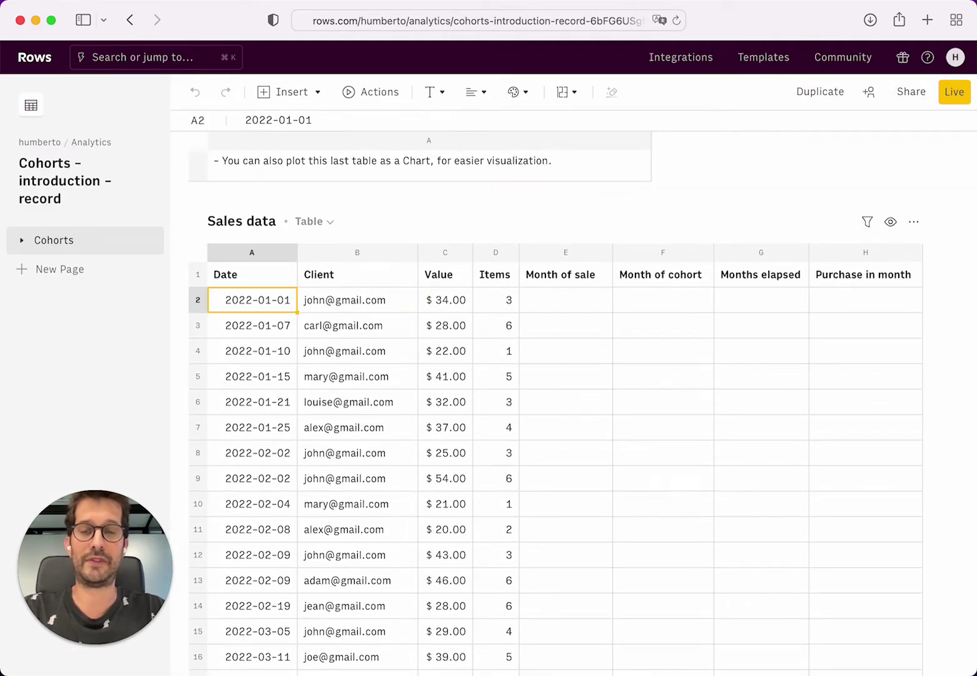
{"action": "key", "text": "shift+Right"}
{"action": "key", "text": "shift+Right"}
{"action": "key", "text": "shift+Right"}
{"action": "key", "text": "ctrl+shift+Down"}
{"action": "key", "text": "ctrl+Up"}
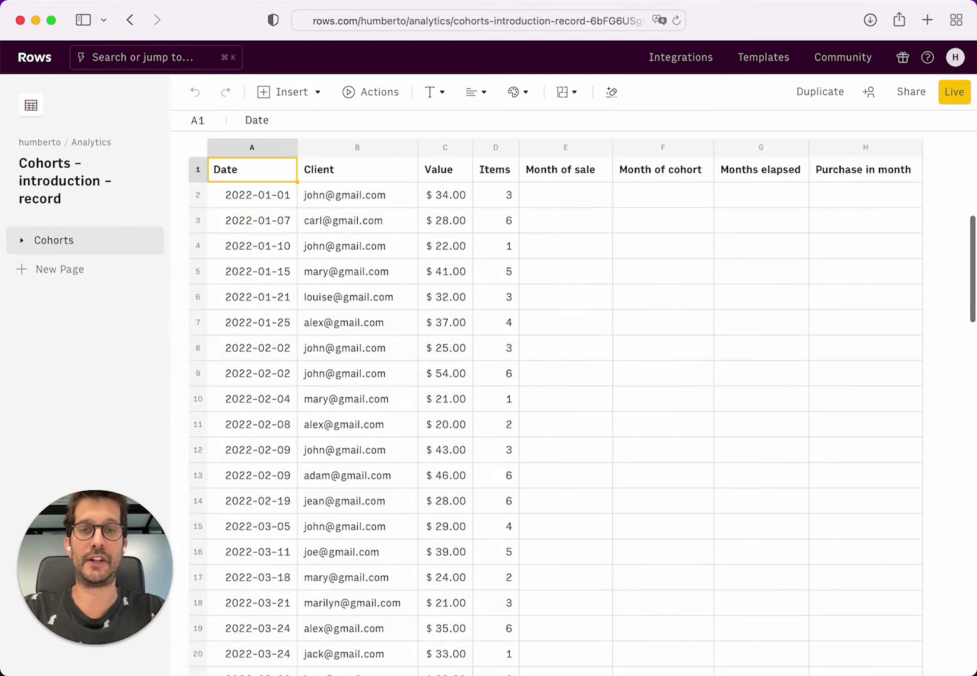
{"action": "scroll", "coordinate": [407, 356], "scroll_direction": "up", "scroll_amount": 3}
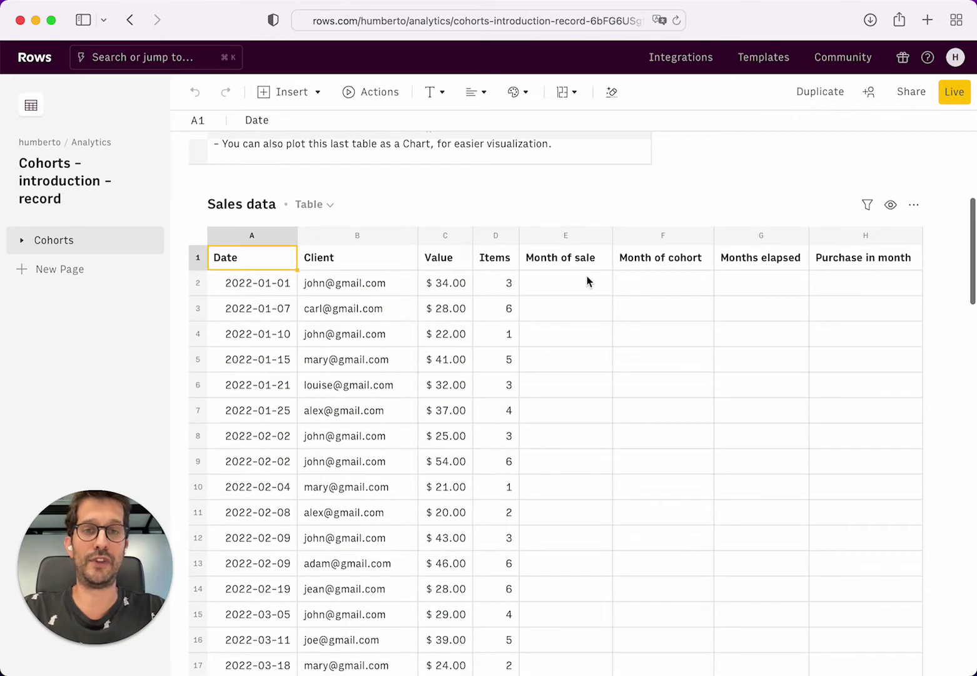
Step: Review the Month of sale through Purchase in month columns, ending on cell E2
{"action": "left_click", "coordinate": [587, 281]}
{"action": "key", "text": "Up"}
{"action": "key", "text": "Down"}
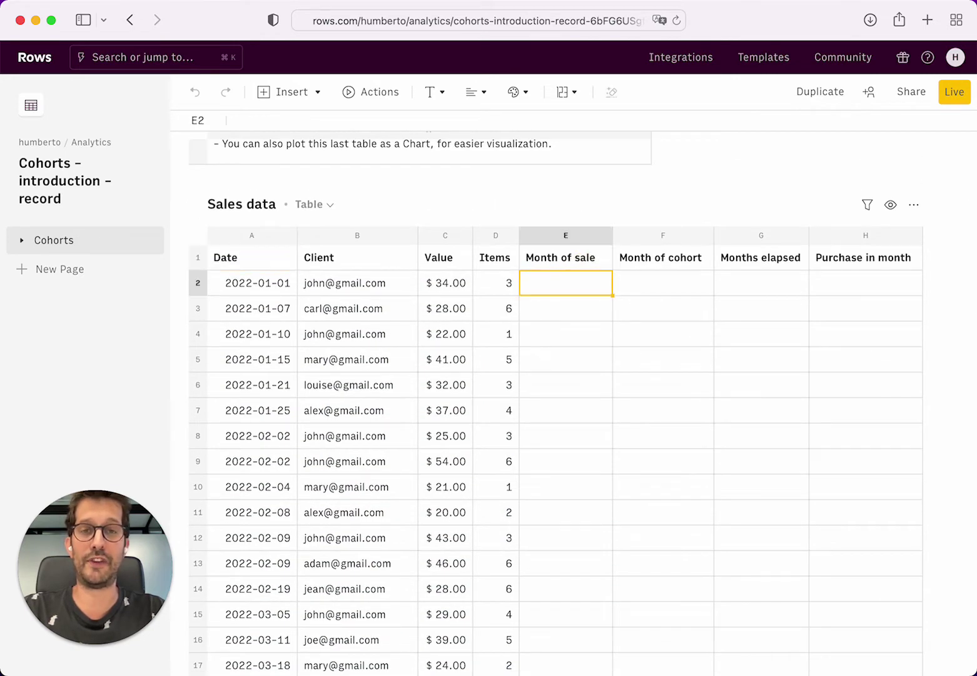
{"action": "key", "text": "Right"}
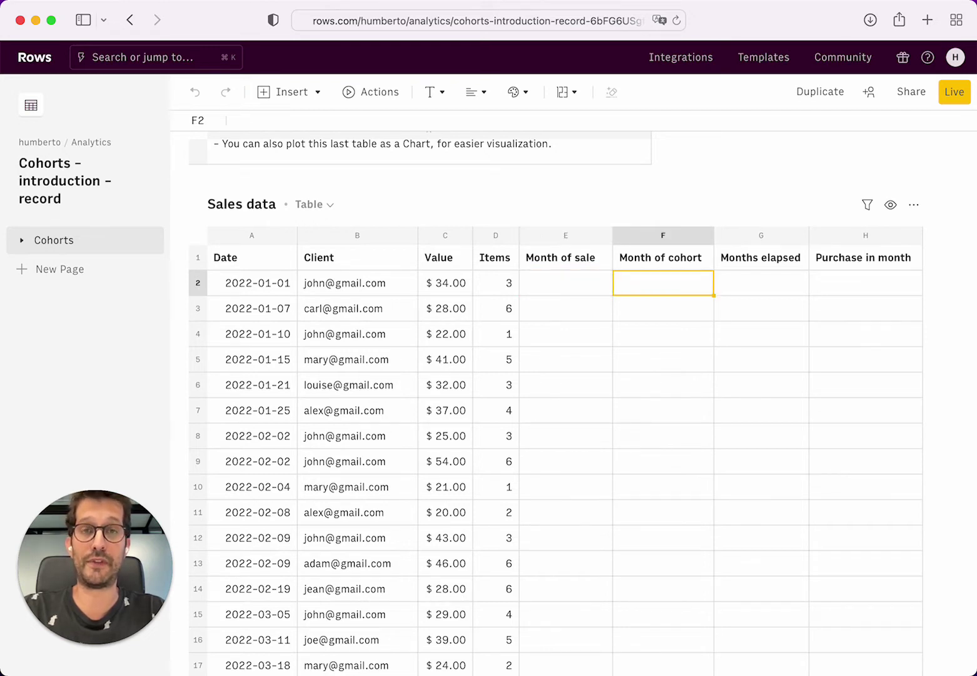
{"action": "key", "text": "Right"}
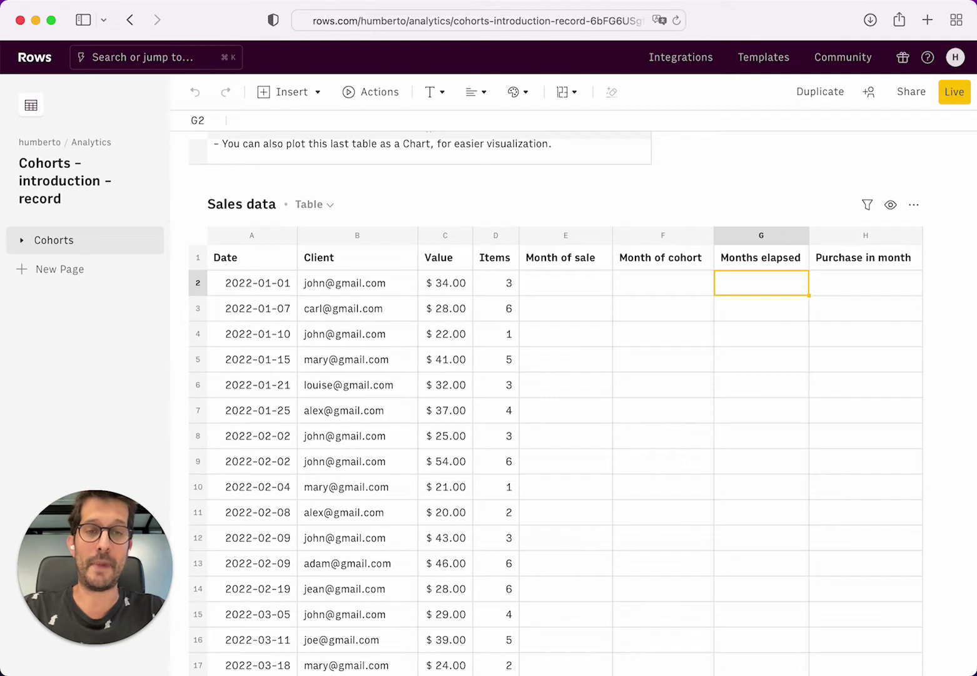
{"action": "key", "text": "Right"}
{"action": "key", "text": "Left"}
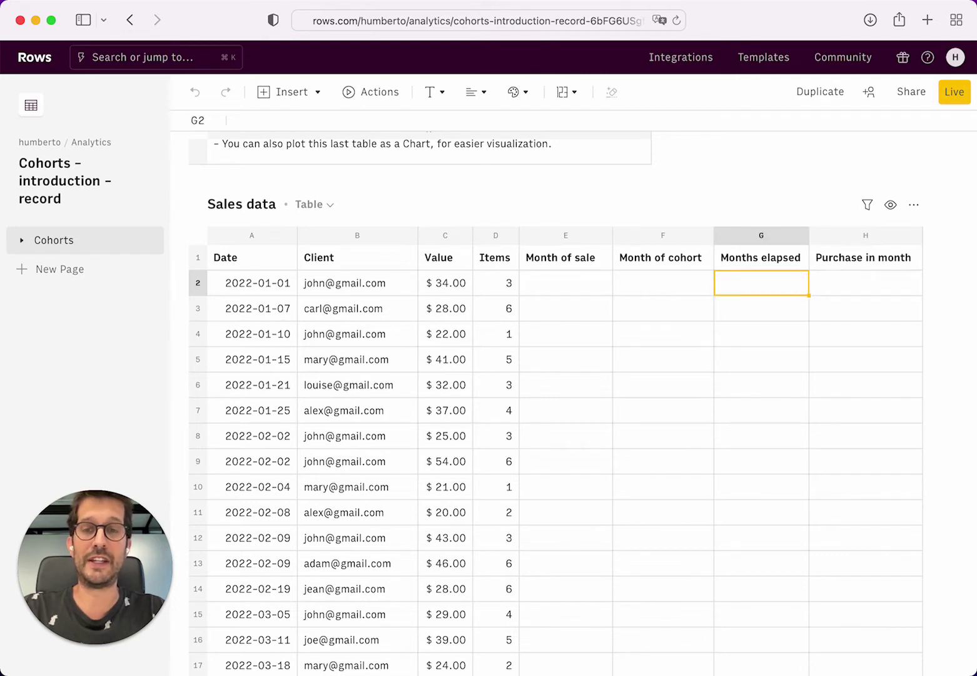
{"action": "key", "text": "Left"}
{"action": "key", "text": "Left"}
Step: Enter =DATE(year(A2),month(A2),1) in E2 to get the sale's first-of-month date
{"action": "type", "text": "=mon"}
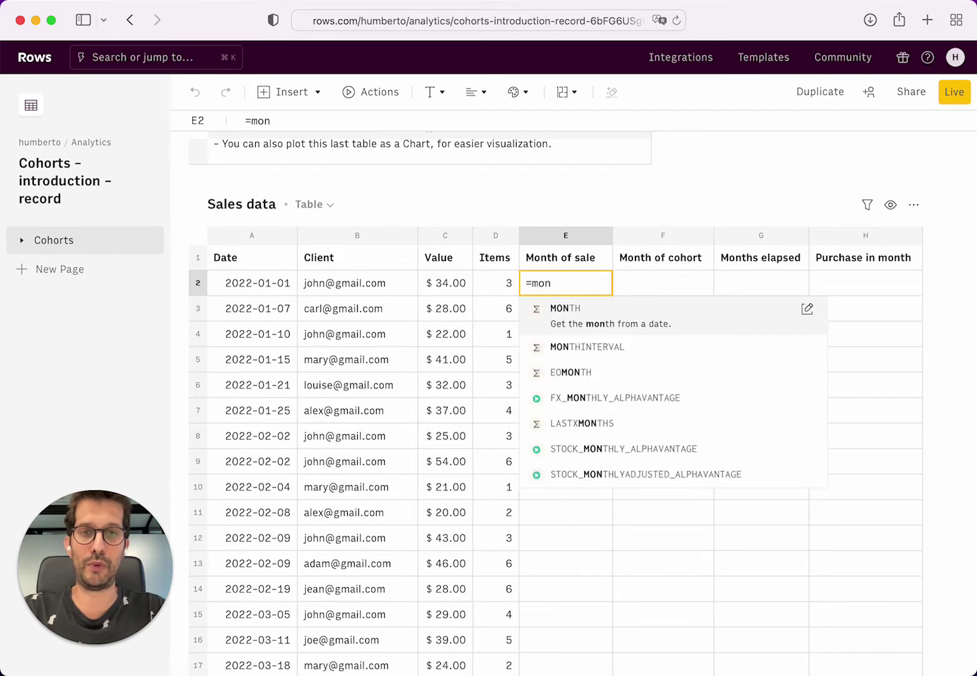
{"action": "key", "text": "BackSpace"}
{"action": "key", "text": "BackSpace"}
{"action": "key", "text": "BackSpace"}
{"action": "type", "text": "date"}
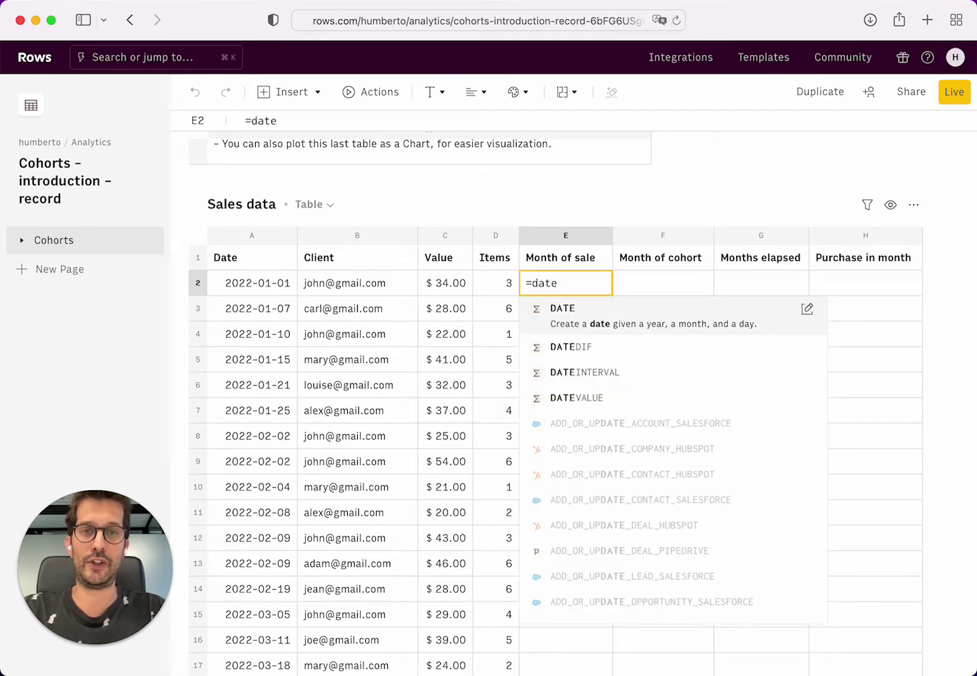
{"action": "key", "text": "Tab"}
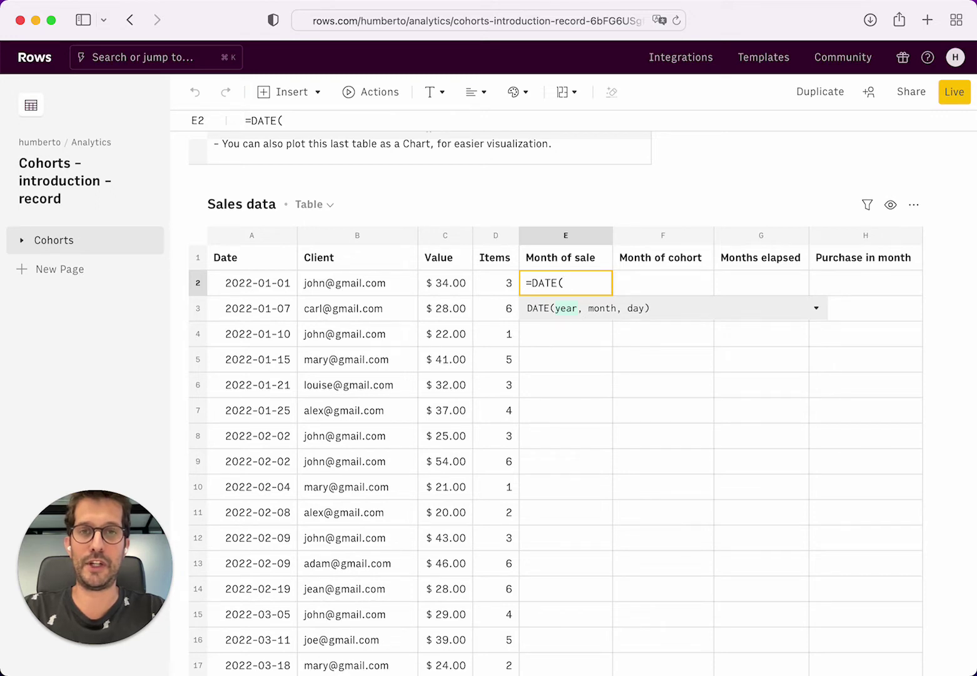
{"action": "type", "text": "year"}
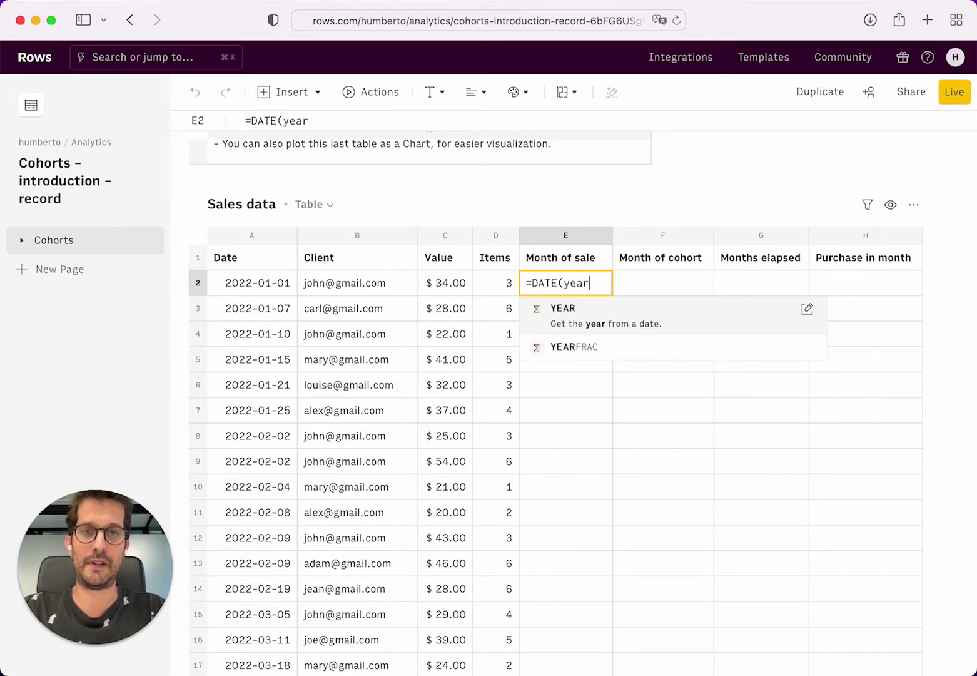
{"action": "type", "text": "(C2"}
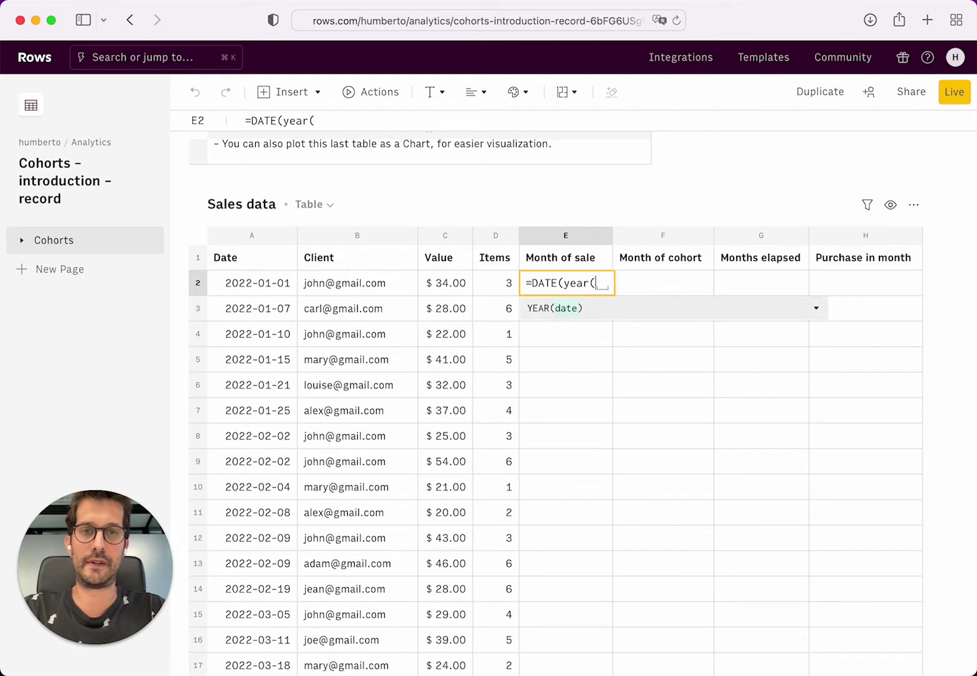
{"action": "key", "text": "BackSpace"}
{"action": "key", "text": "BackSpace"}
{"action": "type", "text": "A2),"}
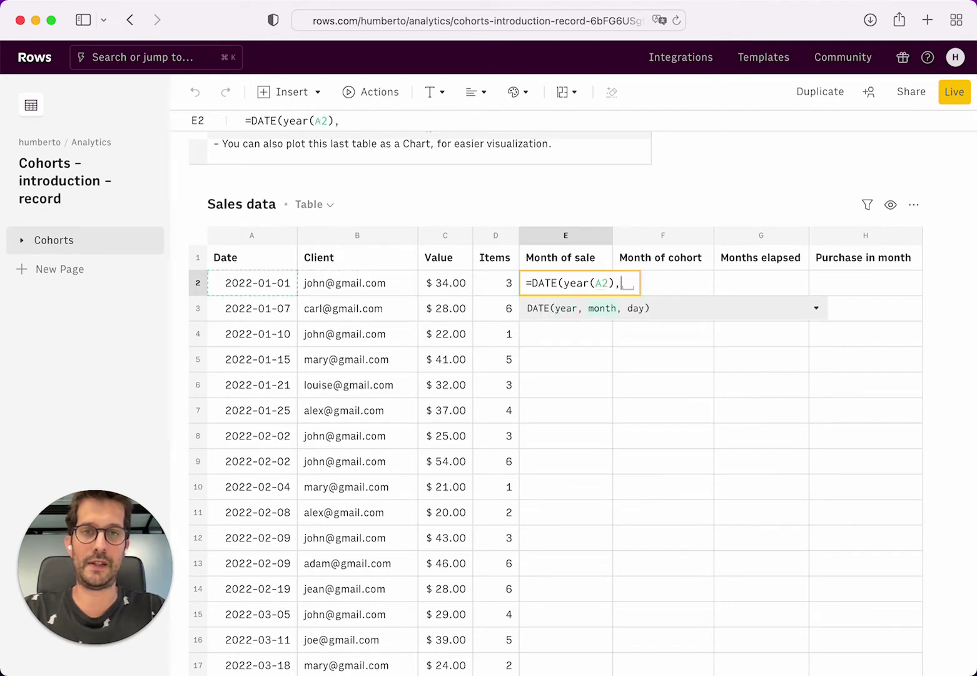
{"action": "type", "text": "month(A2"}
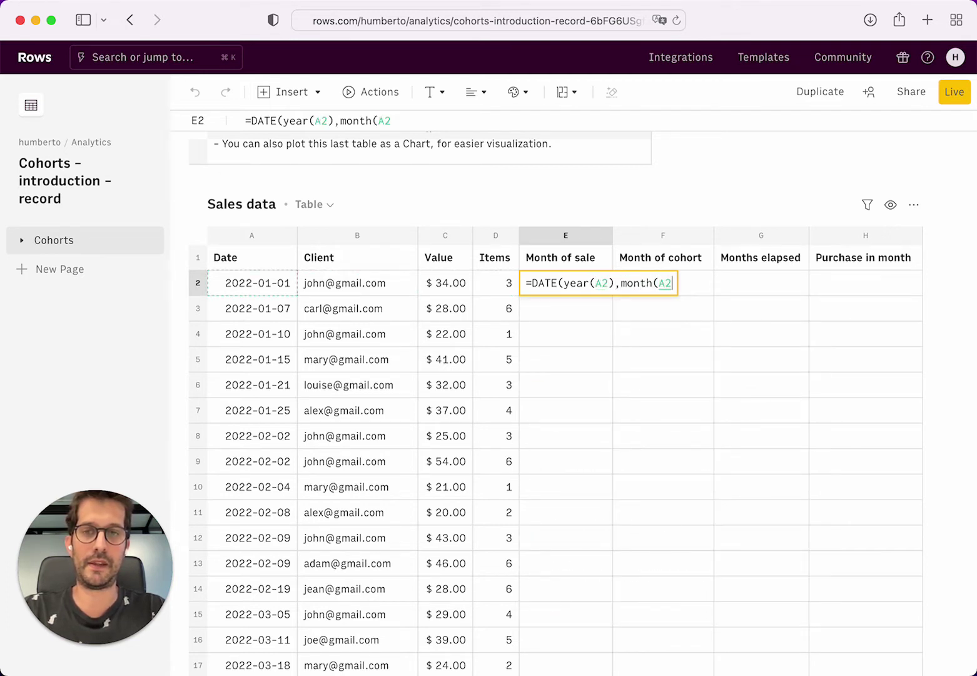
{"action": "type", "text": "),1)"}
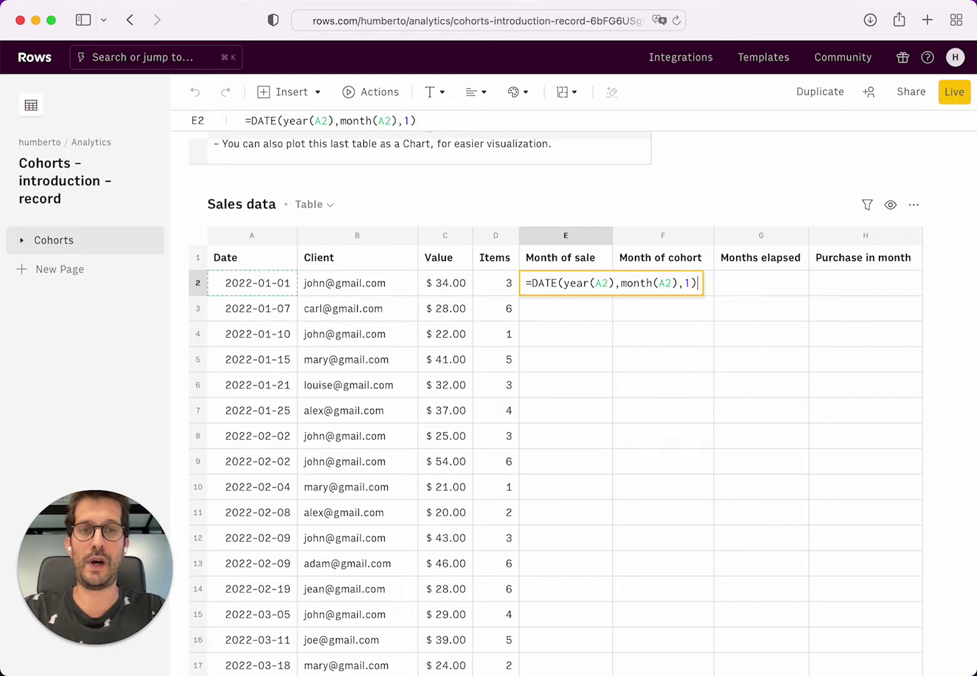
{"action": "key", "text": "Return"}
Step: Fill the Month of sale formula down column E to row 34
{"action": "key", "text": "Up"}
{"action": "key", "text": "ctrl+shift+Down"}
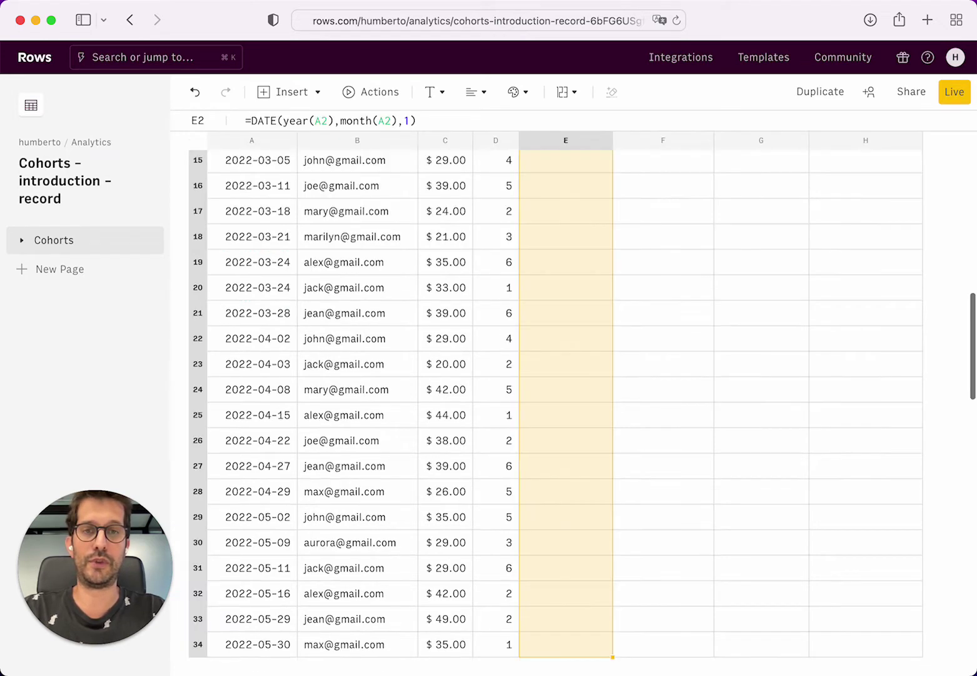
{"action": "key", "text": "ctrl+d"}
Step: Write =XYLOOKUP(B1:E2,B2,E1) in F2 to look up the client's cohort month
{"action": "scroll", "coordinate": [550, 401], "scroll_direction": "up", "scroll_amount": 10}
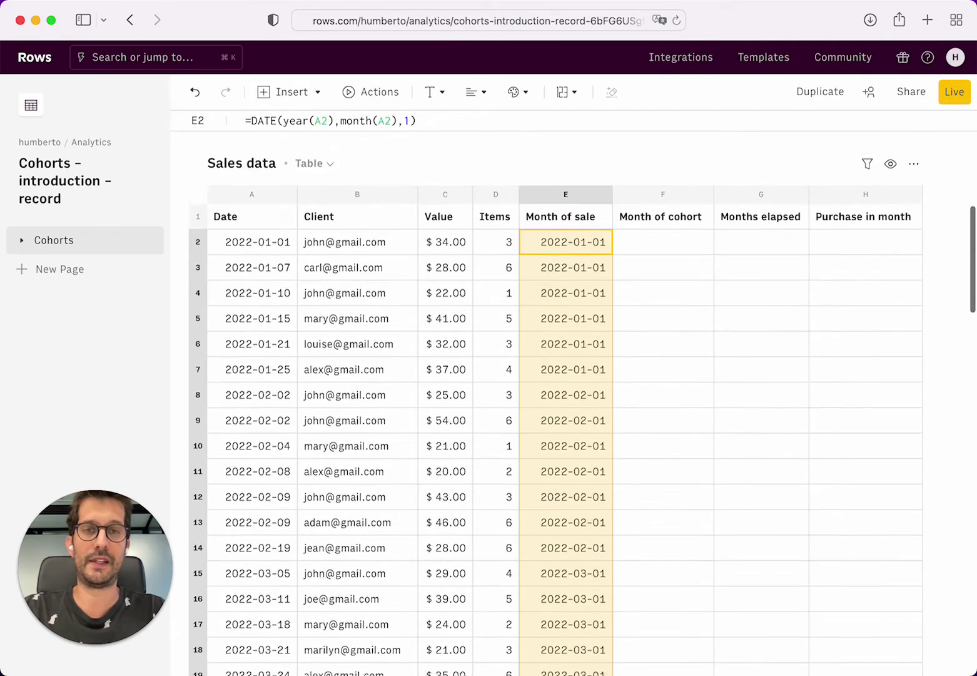
{"action": "left_click", "coordinate": [618, 316]}
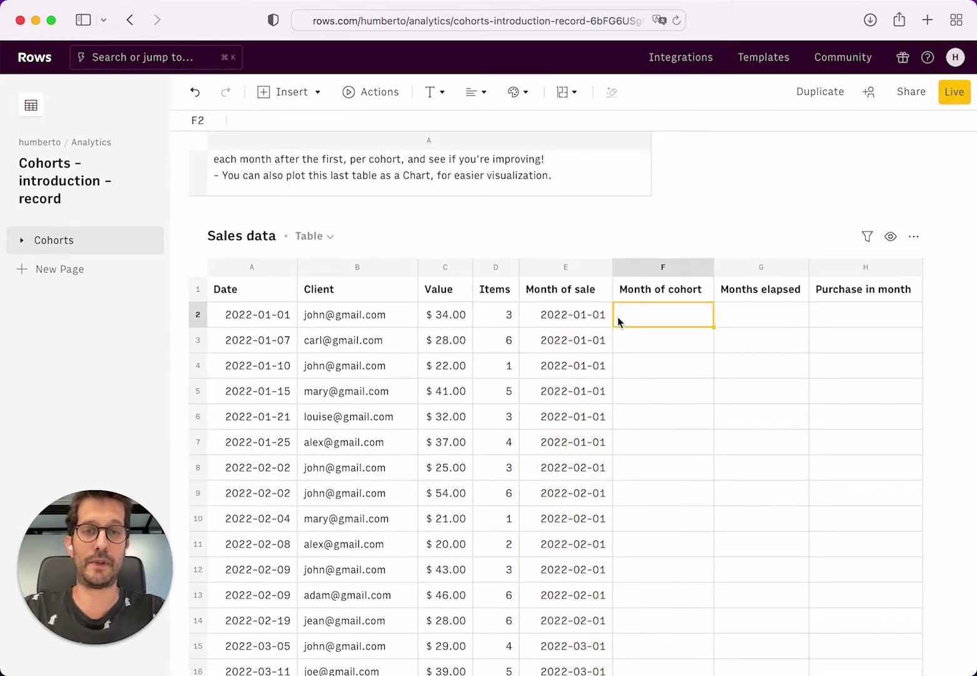
{"action": "key", "text": "Left"}
{"action": "left_click", "coordinate": [663, 314]}
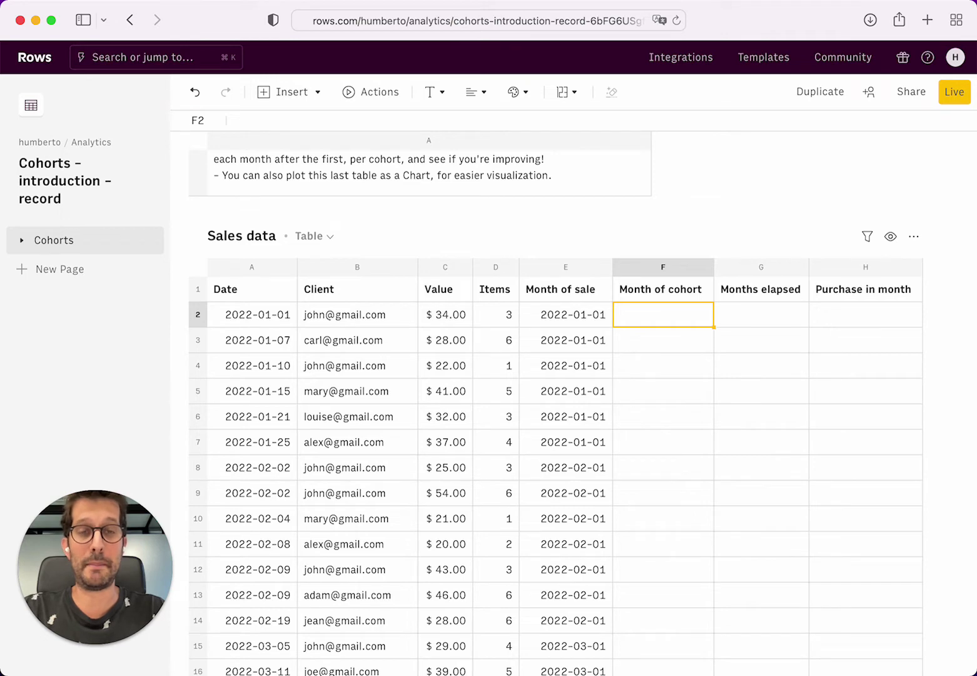
{"action": "scroll", "coordinate": [582, 413], "scroll_direction": "up", "scroll_amount": 1}
{"action": "type", "text": "=xyl"}
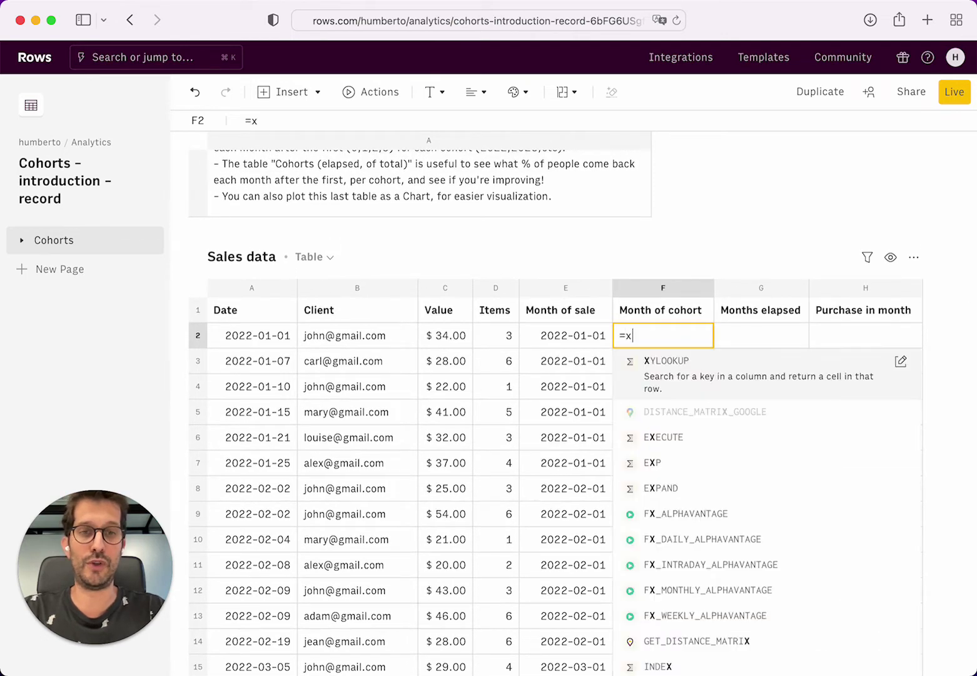
{"action": "key", "text": "Tab"}
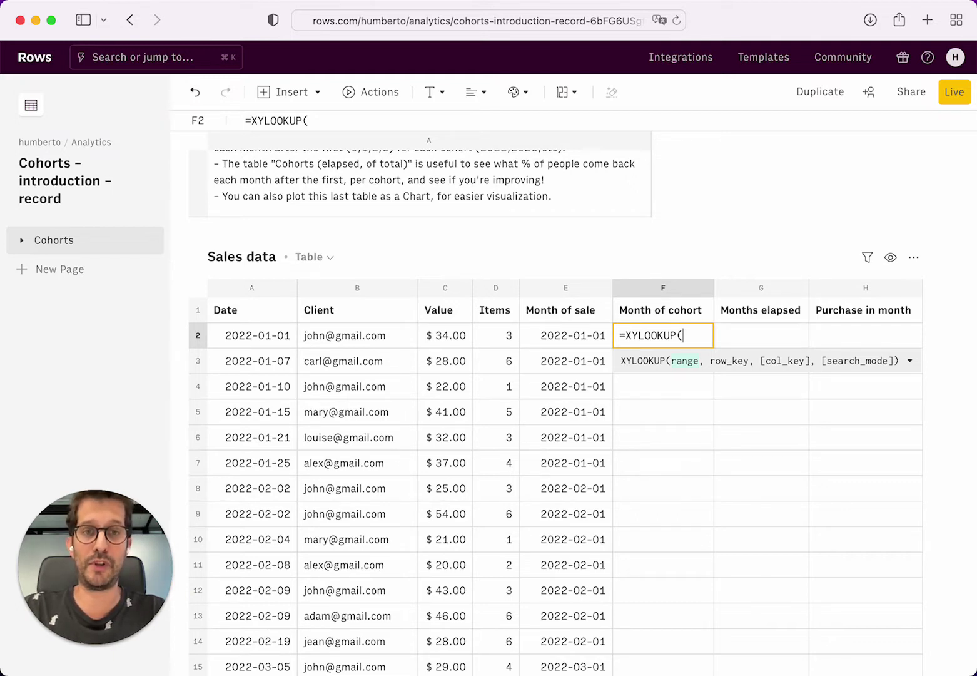
{"action": "type", "text": "C1"}
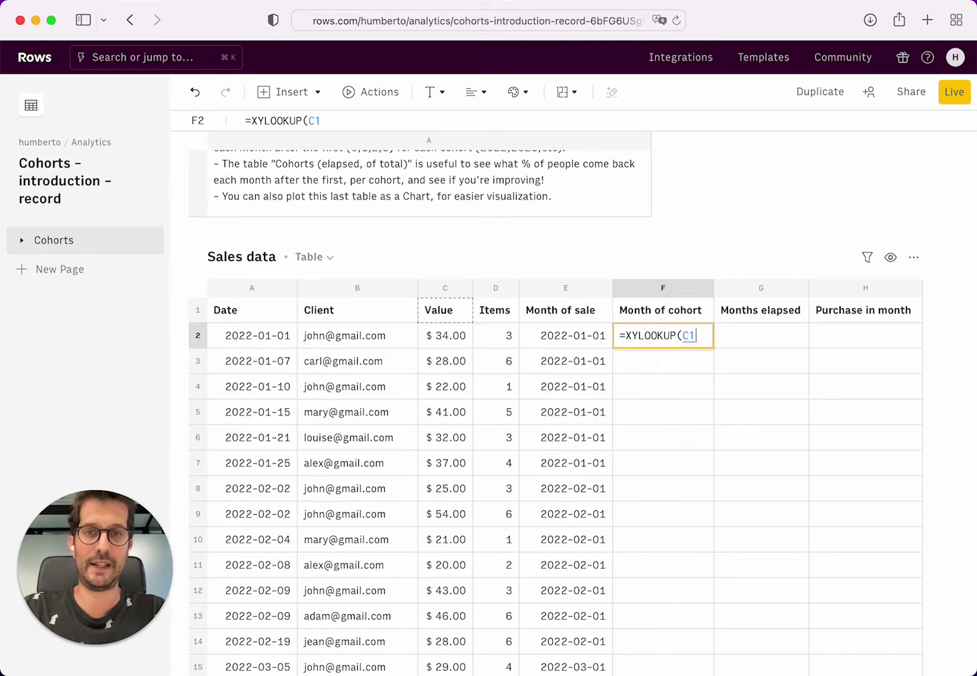
{"action": "key", "text": "Left"}
{"action": "key", "text": "shift+Right"}
{"action": "key", "text": "shift+Right"}
{"action": "key", "text": "shift+Right"}
{"action": "key", "text": "shift+Down"}
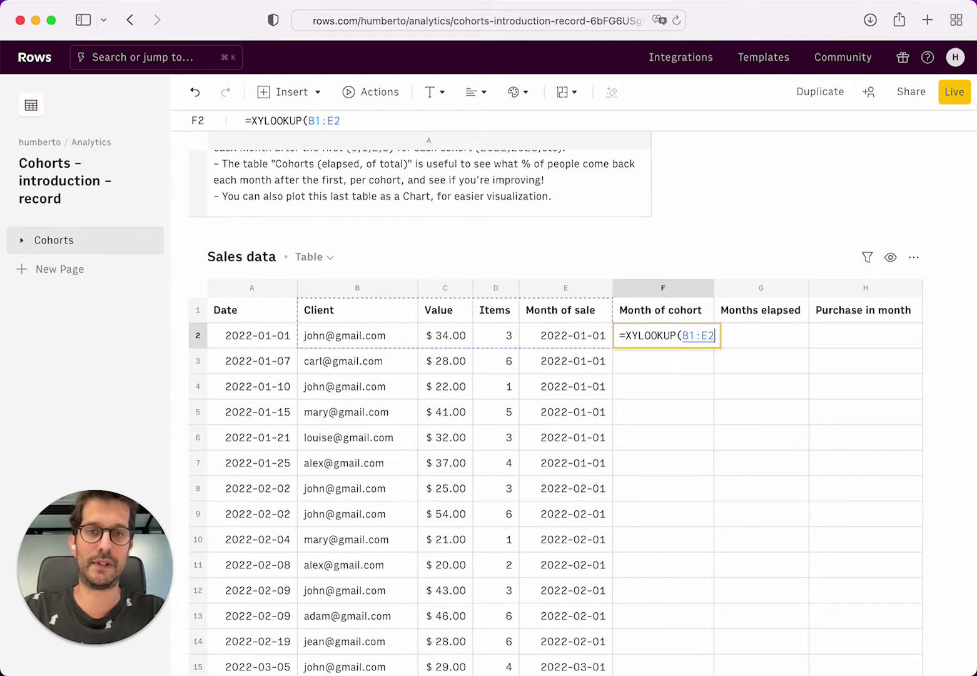
{"action": "type", "text": ","}
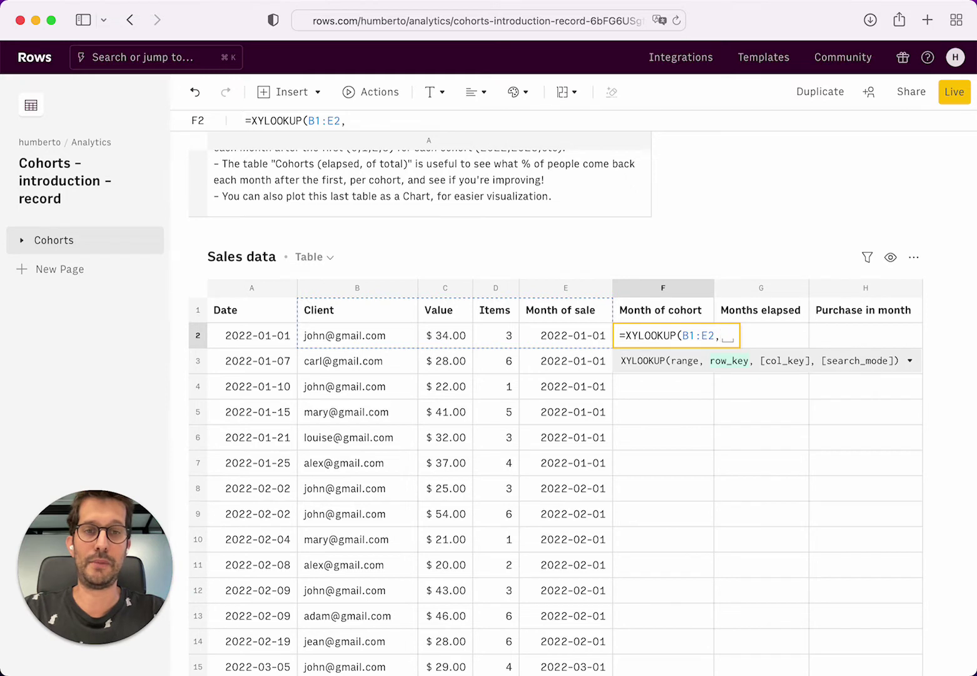
{"action": "type", "text": "B2"}
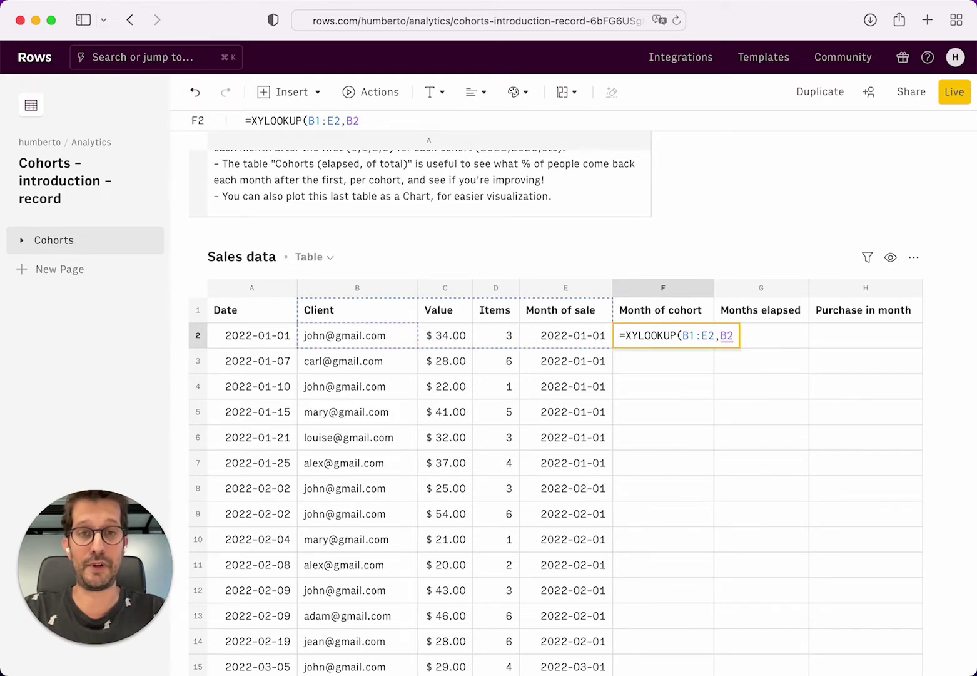
{"action": "type", "text": ","}
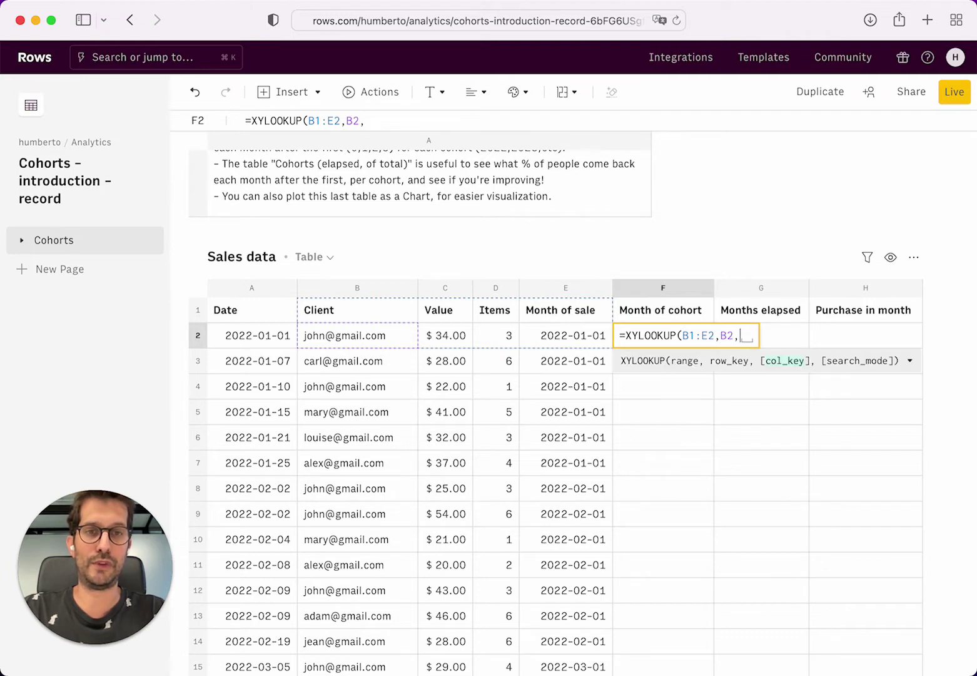
{"action": "type", "text": "E1"}
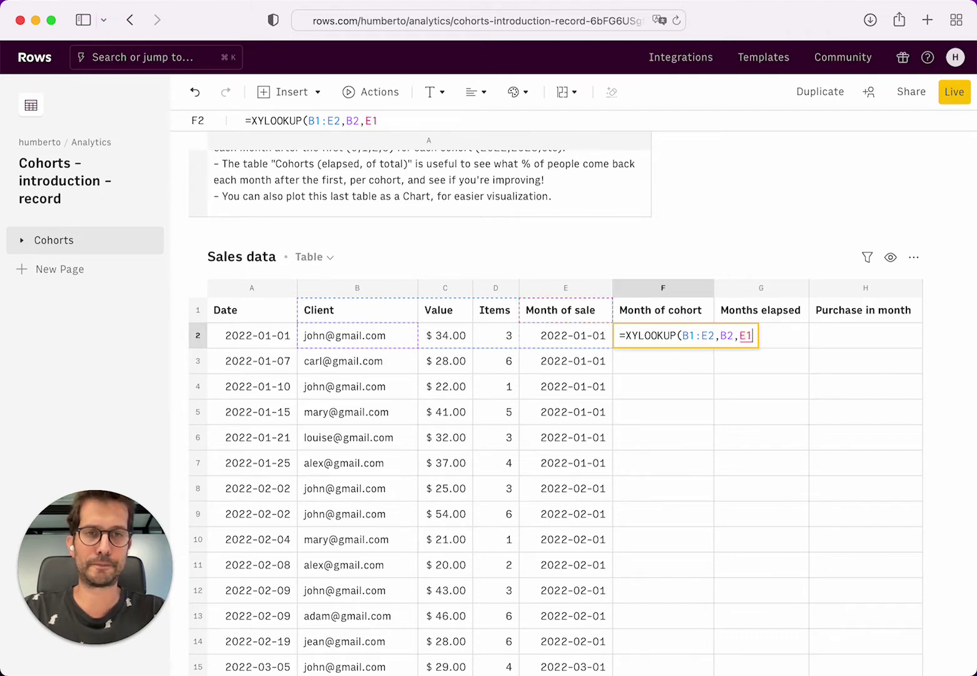
{"action": "type", "text": ")"}
Step: Anchor the formula as =XYLOOKUP($B$1:E2,B2,$E$1), giving 2022-01-01
{"action": "left_click", "coordinate": [685, 335]}
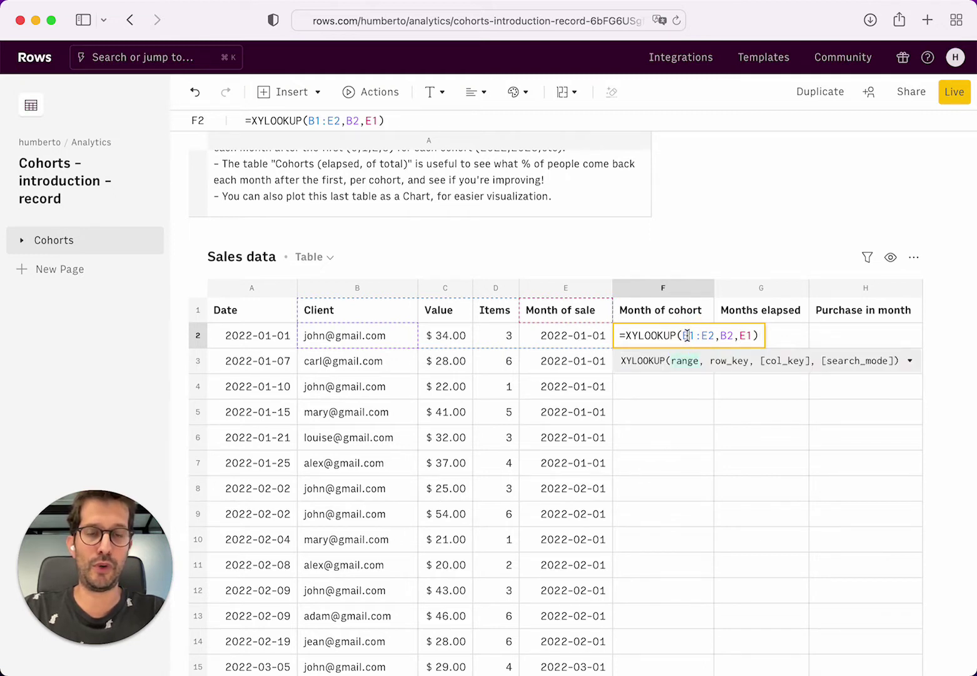
{"action": "type", "text": "$"}
{"action": "key", "text": "Right"}
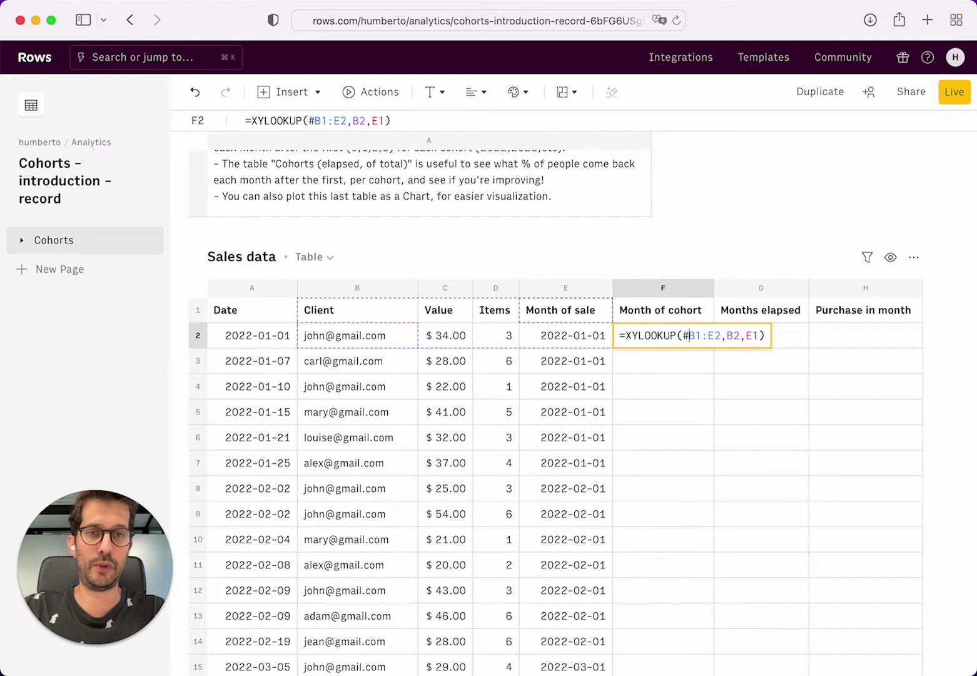
{"action": "type", "text": "$"}
{"action": "key", "text": "Right"}
{"action": "key", "text": "Right"}
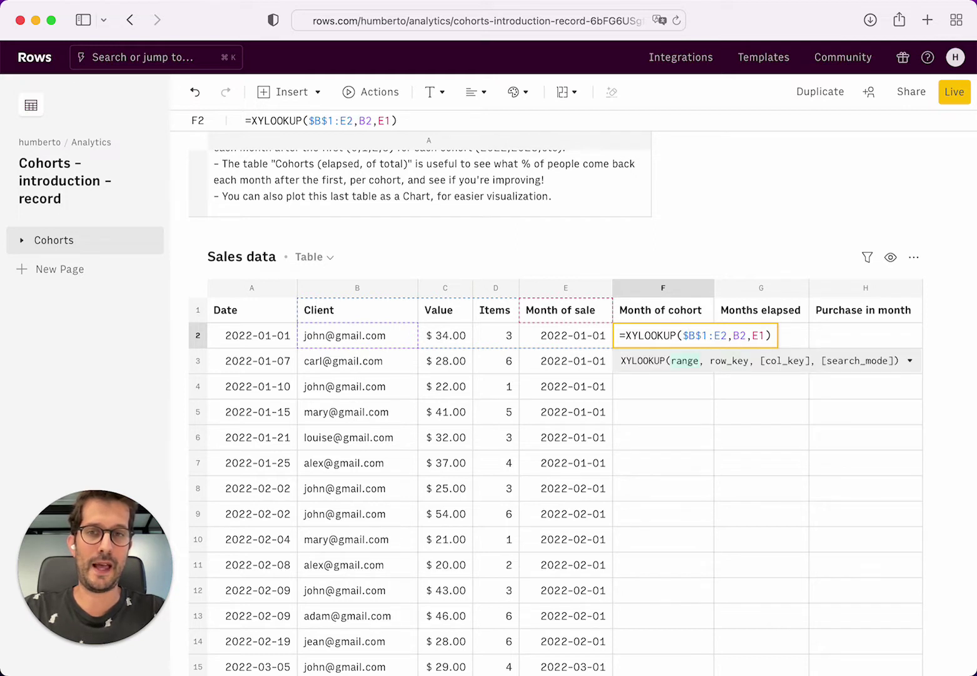
{"action": "key", "text": "Right"}
{"action": "key", "text": "Right"}
{"action": "key", "text": "Right"}
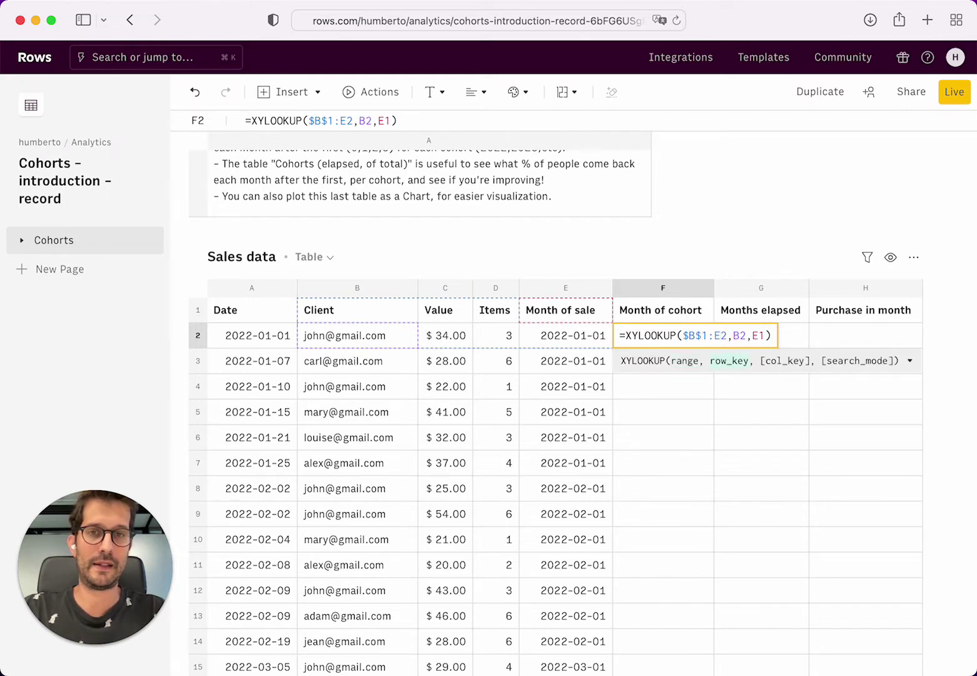
{"action": "key", "text": "Right"}
{"action": "key", "text": "Right"}
{"action": "type", "text": "$"}
{"action": "key", "text": "Right"}
{"action": "type", "text": "$"}
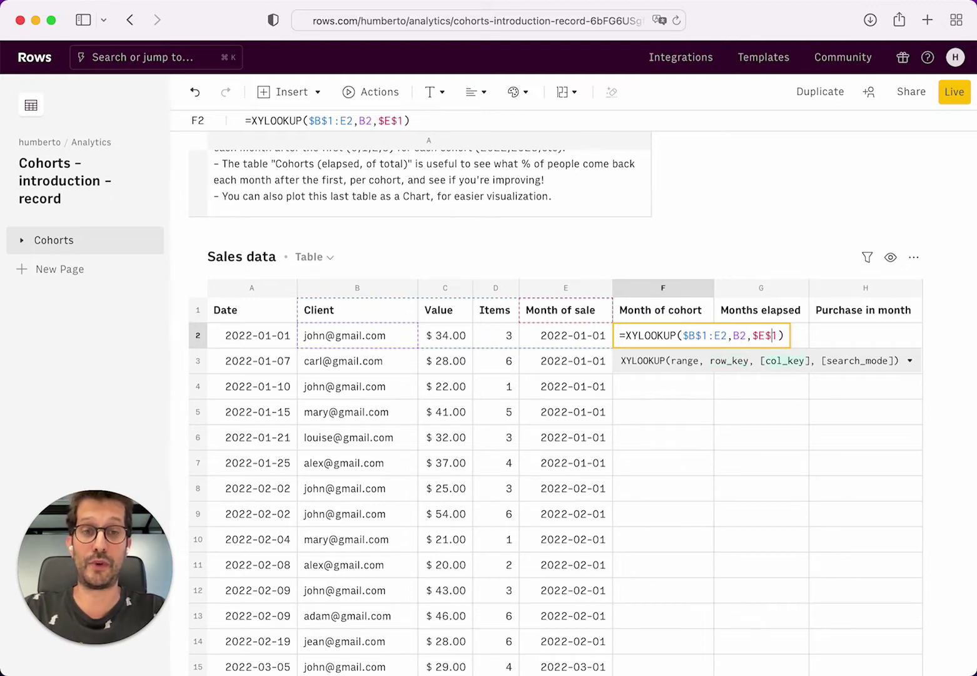
{"action": "key", "text": "Return"}
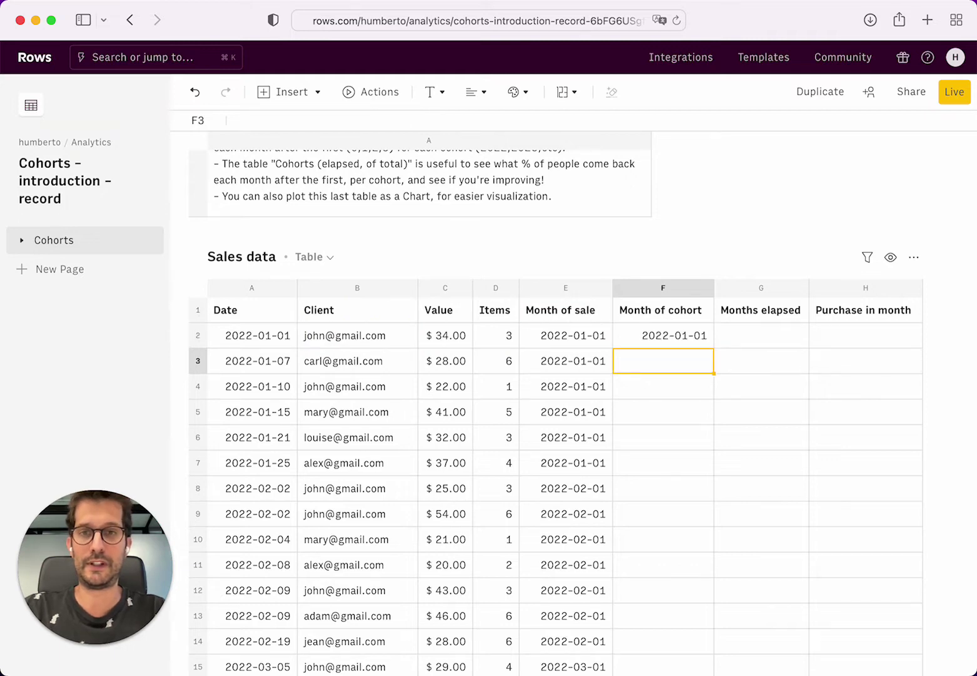
Step: Fill the XYLOOKUP cohort formula down column F to the last sales row
{"action": "left_click", "coordinate": [664, 335]}
{"action": "key", "text": "Left"}
{"action": "key", "text": "Left"}
{"action": "key", "text": "Left"}
{"action": "key", "text": "Left"}
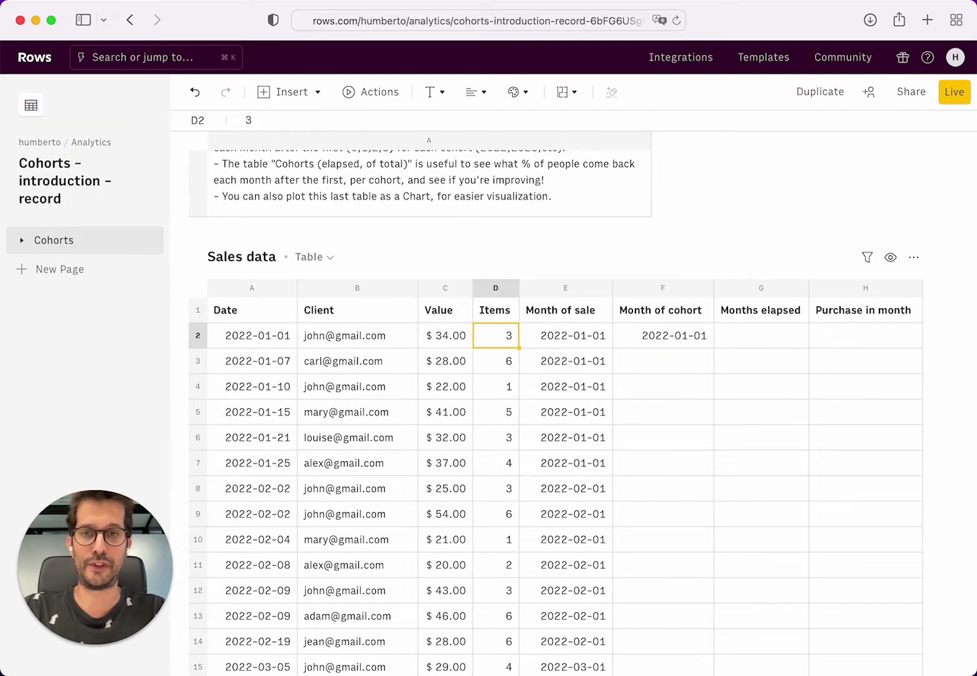
{"action": "key", "text": "shift+Right"}
{"action": "key", "text": "shift+Right"}
{"action": "key", "text": "shift+Right"}
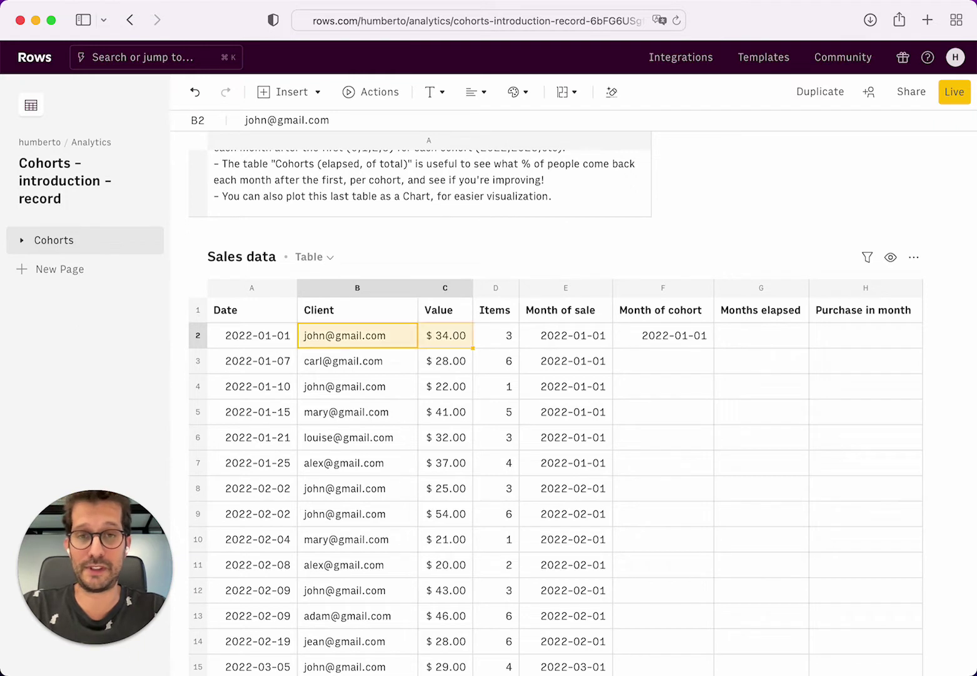
{"action": "key", "text": "Right"}
{"action": "key", "text": "Right"}
{"action": "key", "text": "Right"}
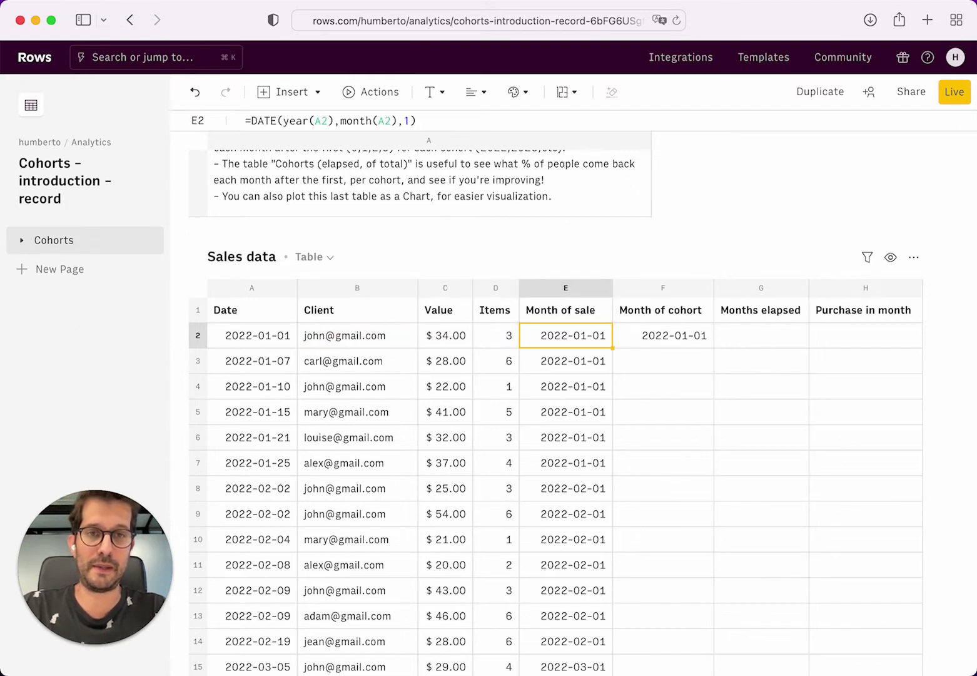
{"action": "key", "text": "Right"}
{"action": "key", "text": "shift+Down"}
{"action": "key", "text": "shift+Down"}
{"action": "key", "text": "shift+Down"}
{"action": "key", "text": "shift+Down"}
{"action": "key", "text": "shift+Down"}
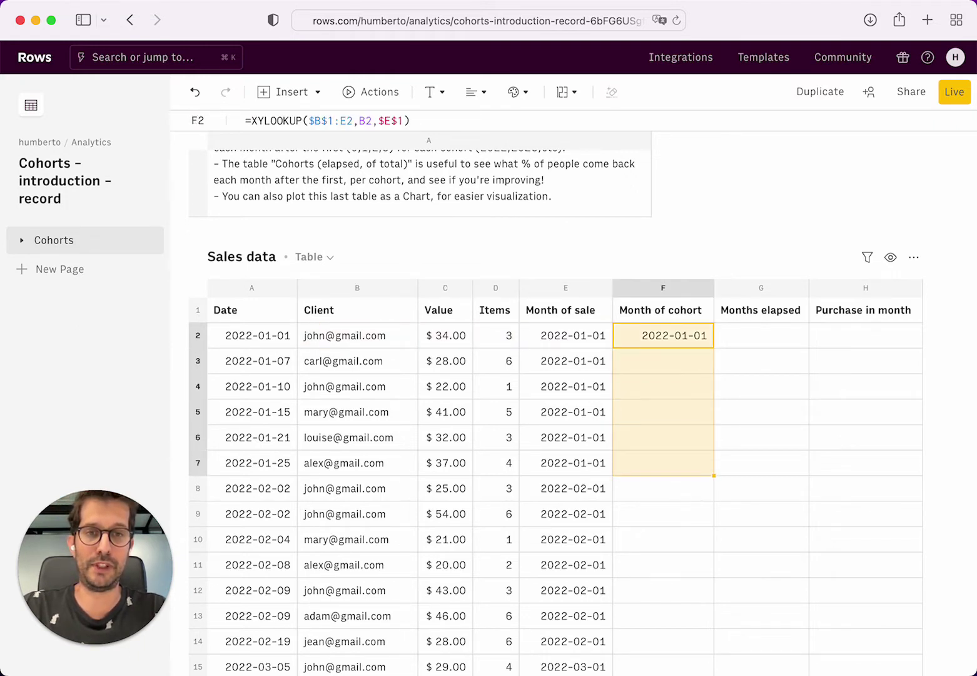
{"action": "key", "text": "super+shift+Down"}
{"action": "key", "text": "super+d"}
{"action": "key", "text": "super+Up"}
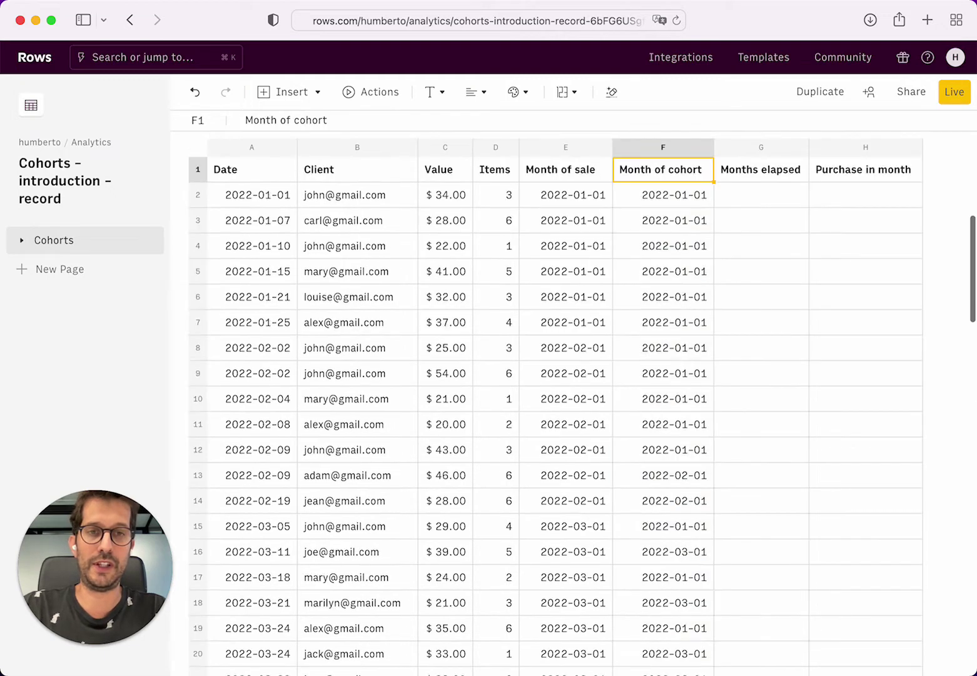
{"action": "key", "text": "Down"}
{"action": "scroll", "coordinate": [678, 352], "scroll_direction": "up", "scroll_amount": 4}
Step: Spot-check the copied formulas in F4, F8 and F5, confirming the $B$1 anchor
{"action": "left_click", "coordinate": [679, 351]}
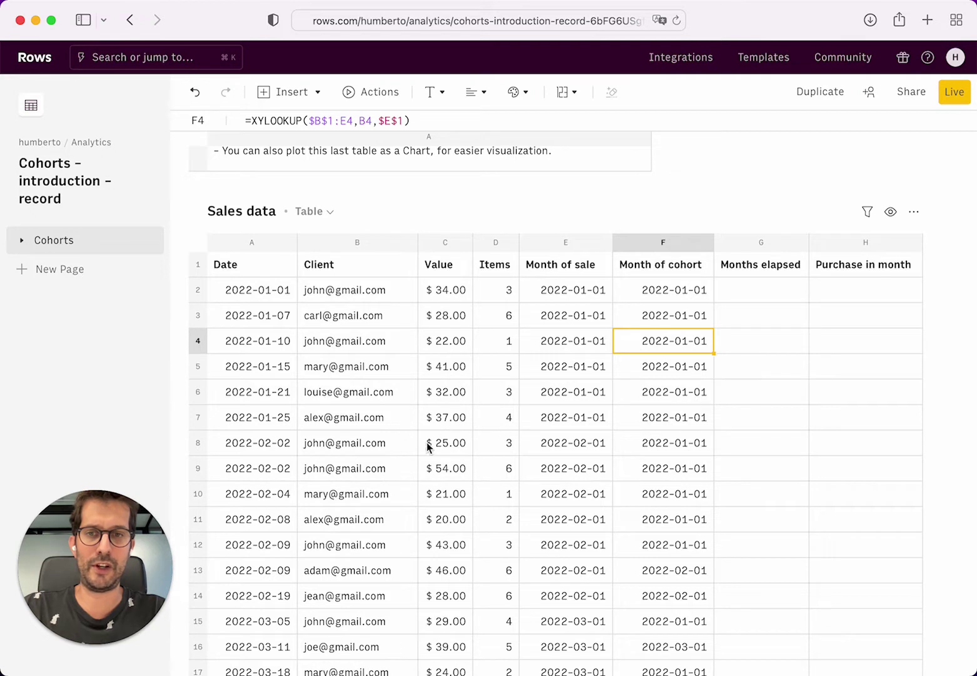
{"action": "left_click", "coordinate": [403, 452]}
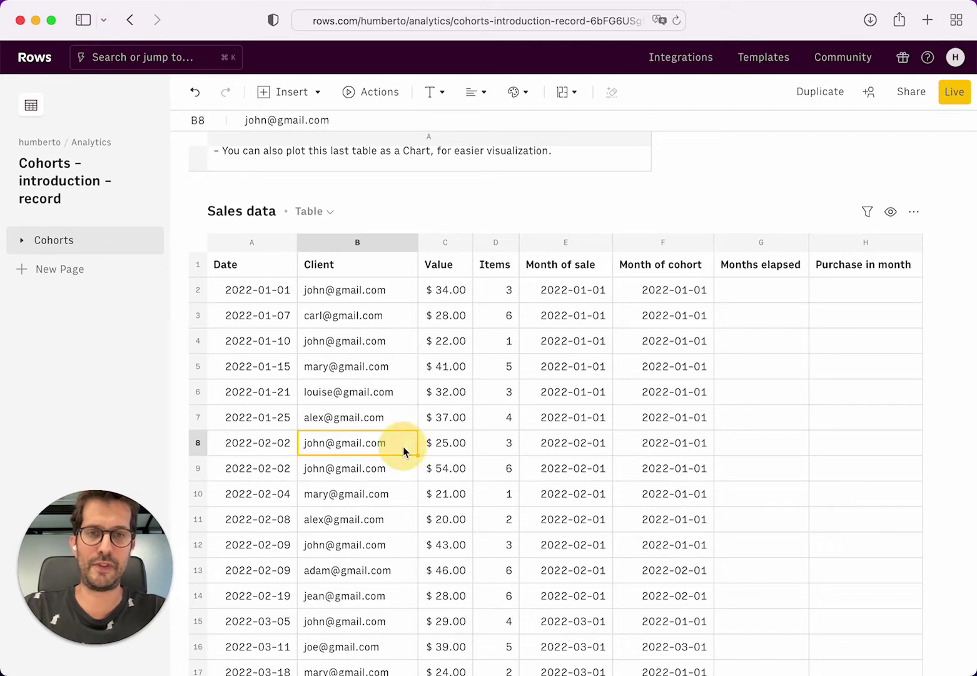
{"action": "left_click", "coordinate": [559, 444]}
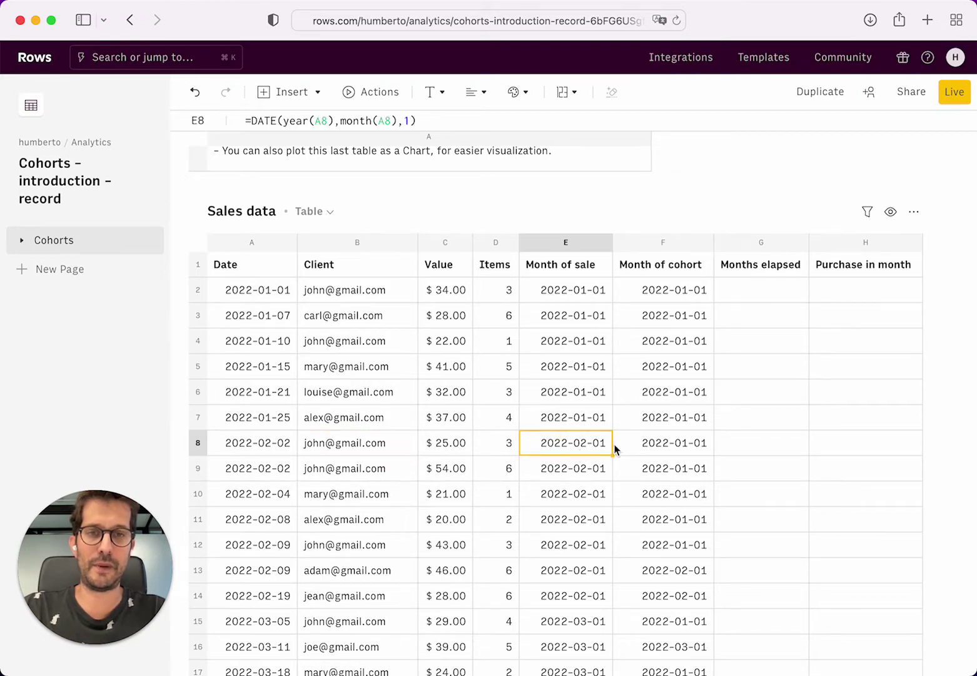
{"action": "left_click", "coordinate": [675, 445]}
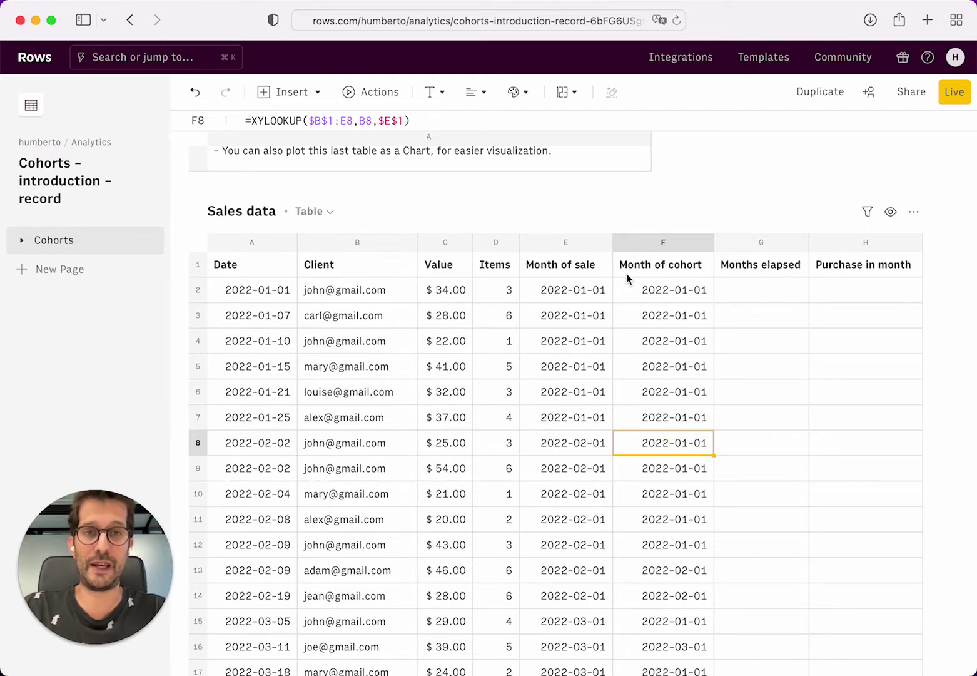
{"action": "left_click", "coordinate": [665, 289]}
{"action": "key", "text": "Down"}
{"action": "key", "text": "Down"}
{"action": "key", "text": "Down"}
{"action": "key", "text": "Return"}
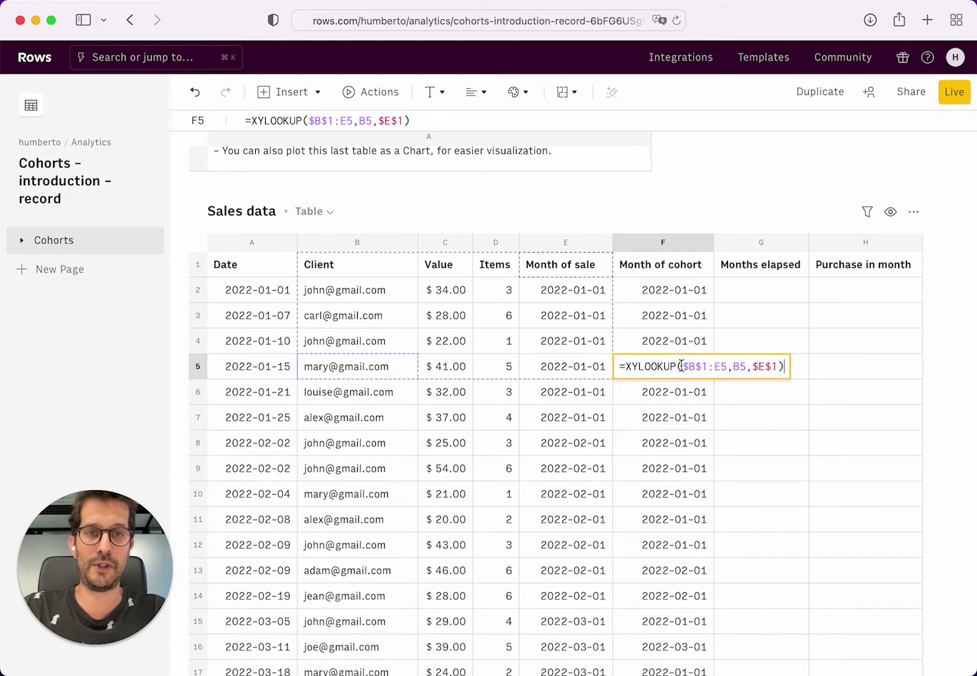
{"action": "left_click_drag", "start_coordinate": [683, 367], "coordinate": [711, 367]}
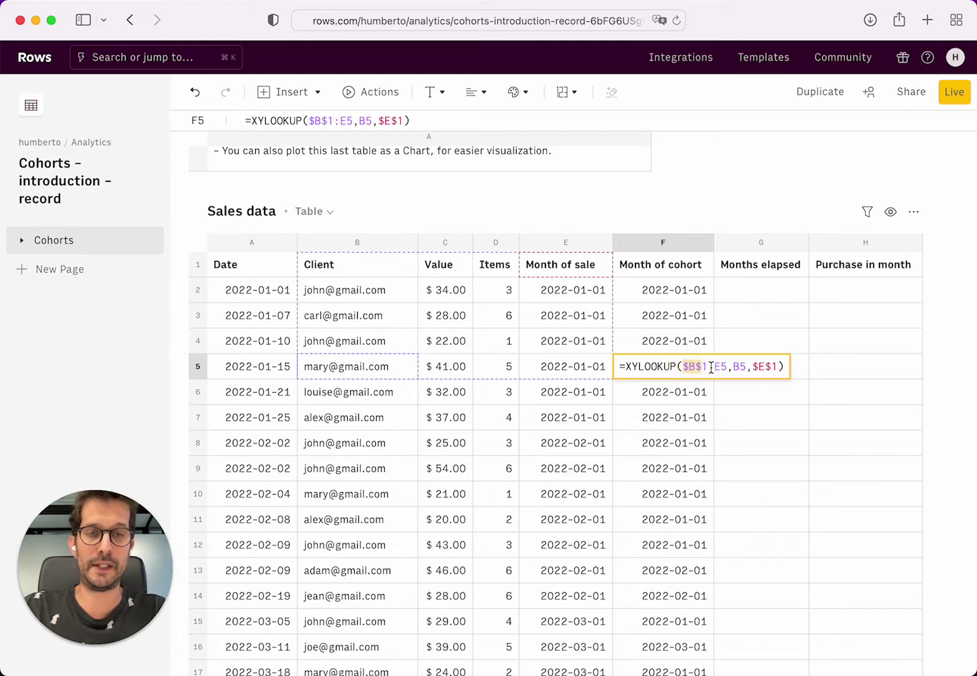
{"action": "key", "text": "Escape"}
Step: Enter a first attempt =dif(E2,E2,"M") in G2, which shows #NAME?
{"action": "key", "text": "Up"}
{"action": "key", "text": "Right"}
{"action": "key", "text": "Up"}
{"action": "key", "text": "Up"}
{"action": "scroll", "coordinate": [711, 367], "scroll_direction": "up", "scroll_amount": 1}
{"action": "scroll", "coordinate": [582, 405], "scroll_direction": "up", "scroll_amount": 1}
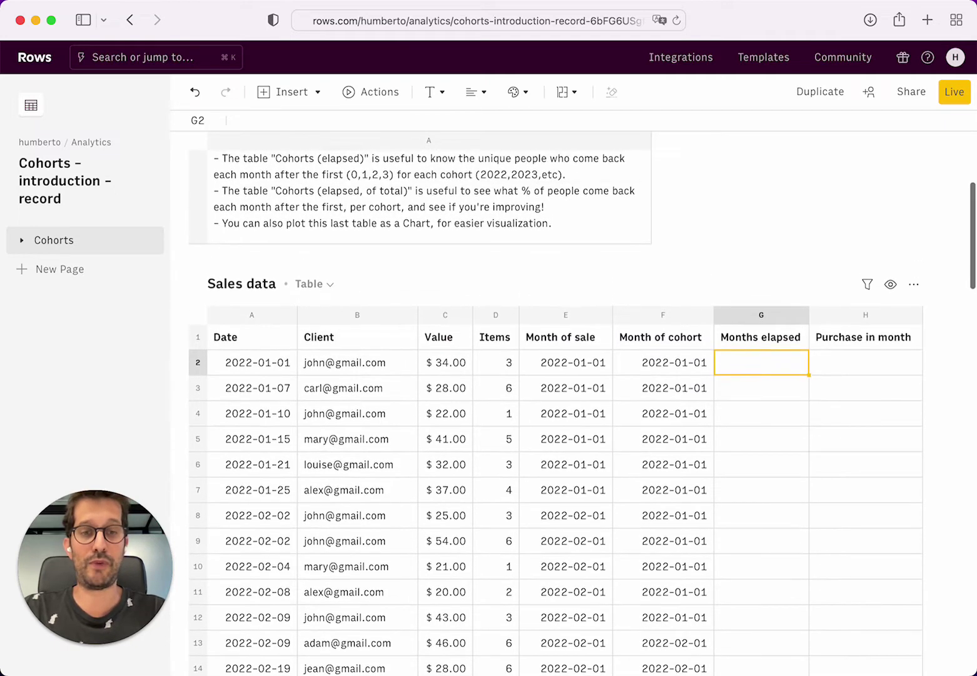
{"action": "type", "text": "=di"}
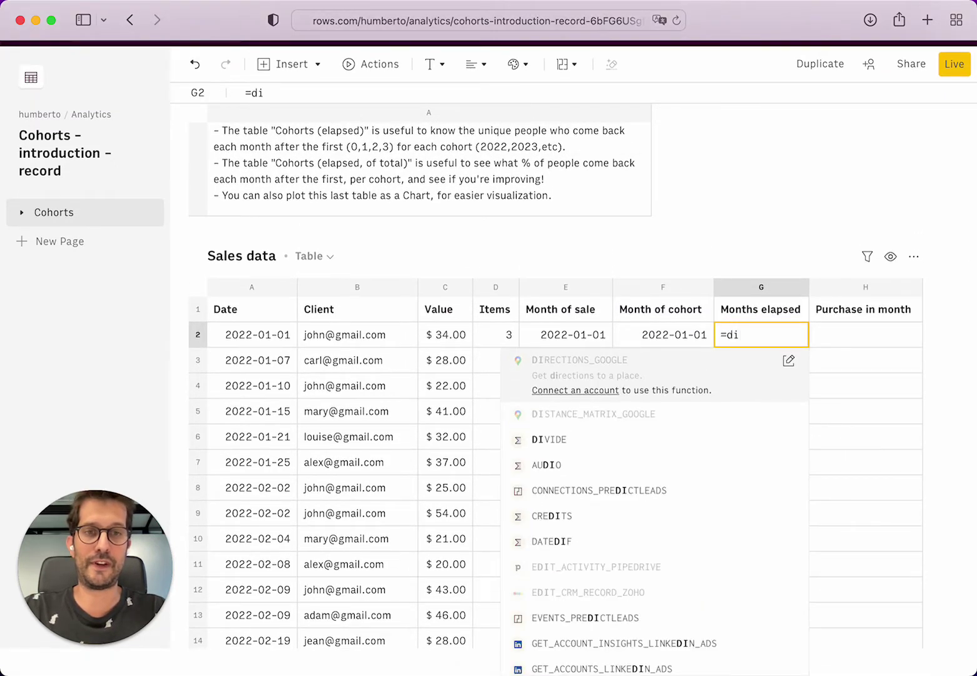
{"action": "type", "text": "f"}
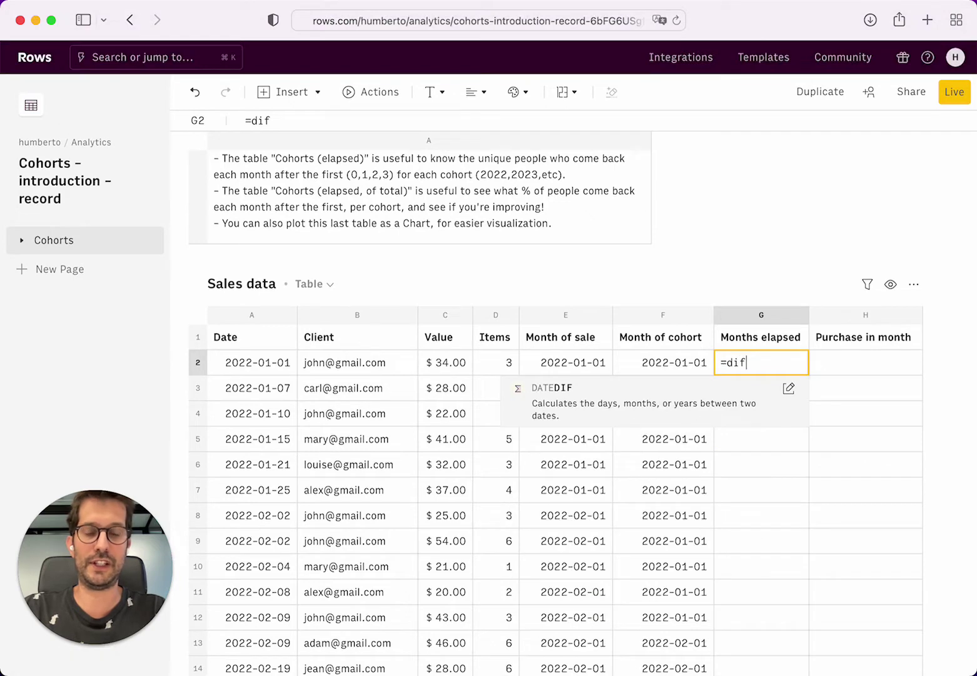
{"action": "type", "text": "(E2"}
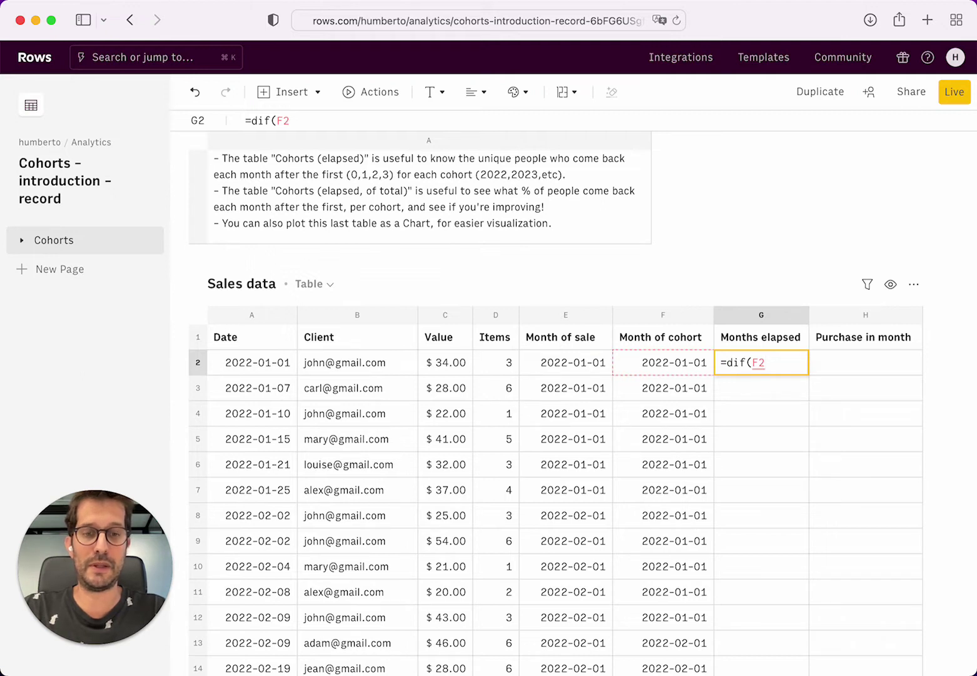
{"action": "type", "text": ",E2"}
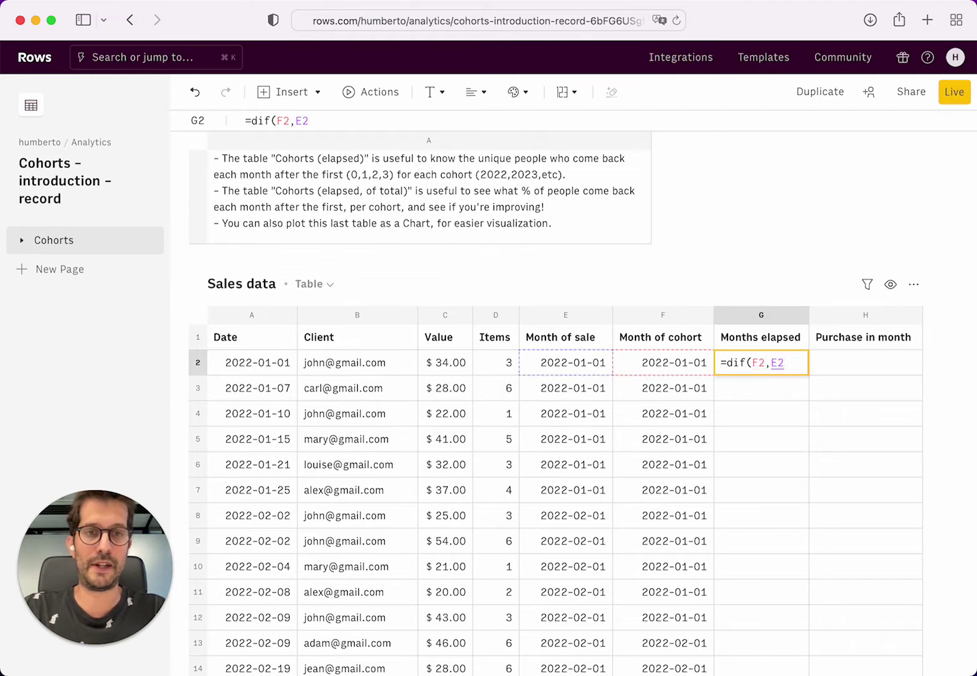
{"action": "type", "text": ",\"M\")"}
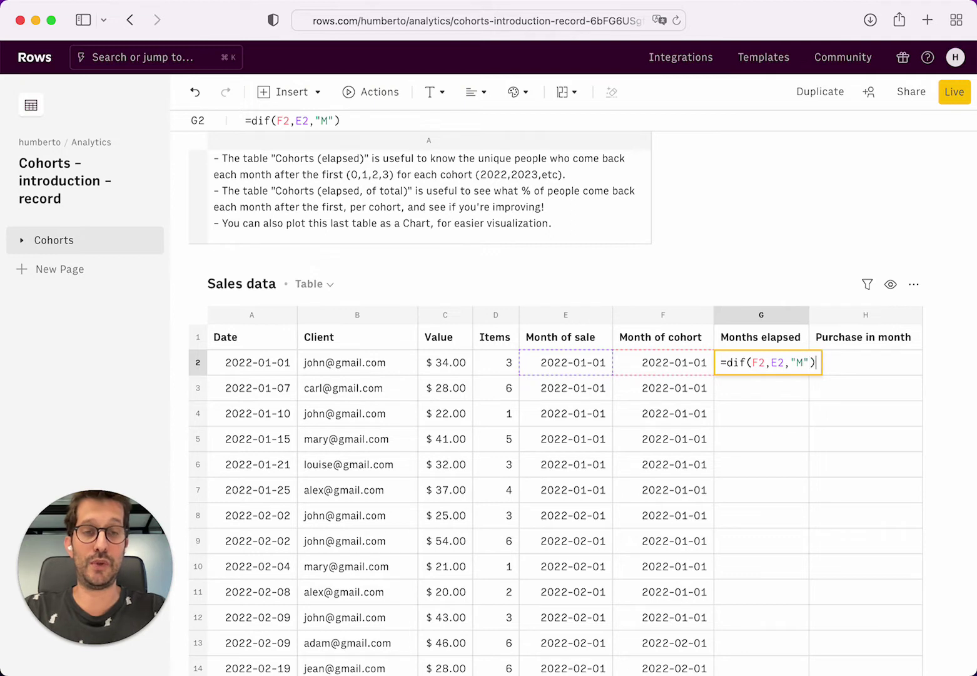
{"action": "key", "text": "Return"}
Step: Replace it with =DATEDIF(F2,E2,"M") in G2, returning 0
{"action": "left_click", "coordinate": [761, 337]}
{"action": "left_click", "coordinate": [760, 362]}
{"action": "key", "text": "Return"}
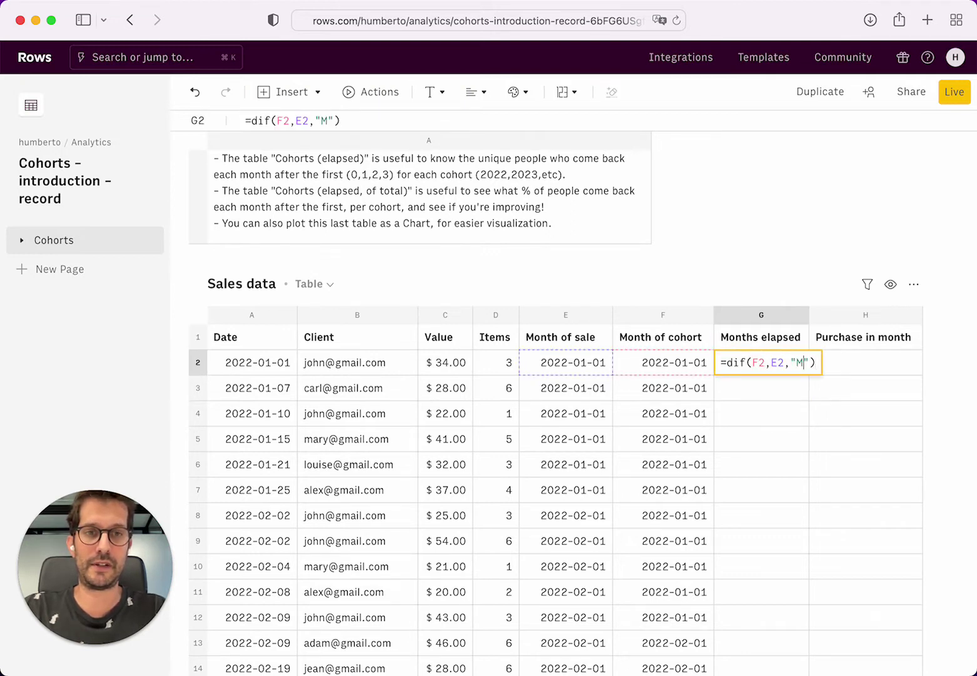
{"action": "key", "text": "Left"}
{"action": "key", "text": "Left"}
{"action": "key", "text": "Left"}
{"action": "key", "text": "Left"}
{"action": "key", "text": "Left"}
{"action": "key", "text": "Left"}
{"action": "key", "text": "Left"}
{"action": "key", "text": "Left"}
{"action": "key", "text": "Left"}
{"action": "key", "text": "Left"}
{"action": "key", "text": "Left"}
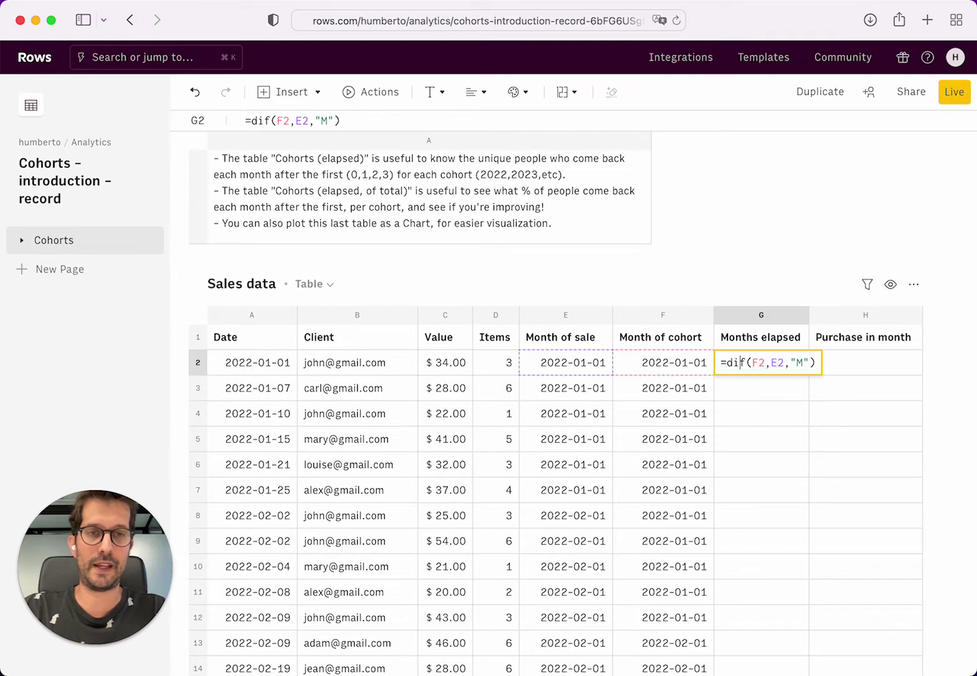
{"action": "key", "text": "shift+super+Right"}
{"action": "key", "text": "BackSpace"}
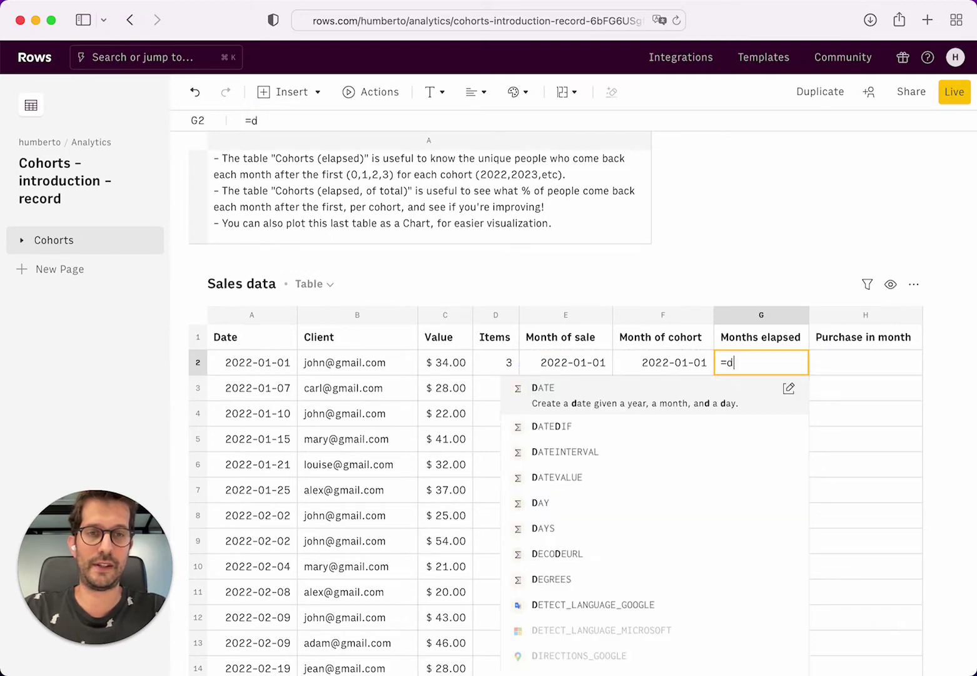
{"action": "type", "text": "if"}
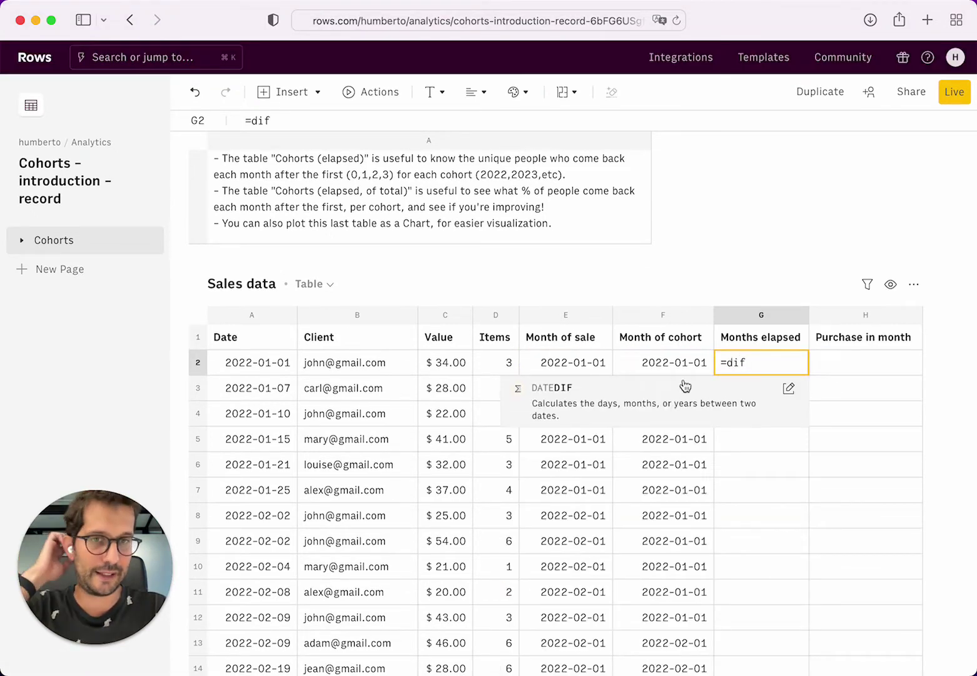
{"action": "left_click", "coordinate": [691, 401]}
{"action": "type", "text": "F2"}
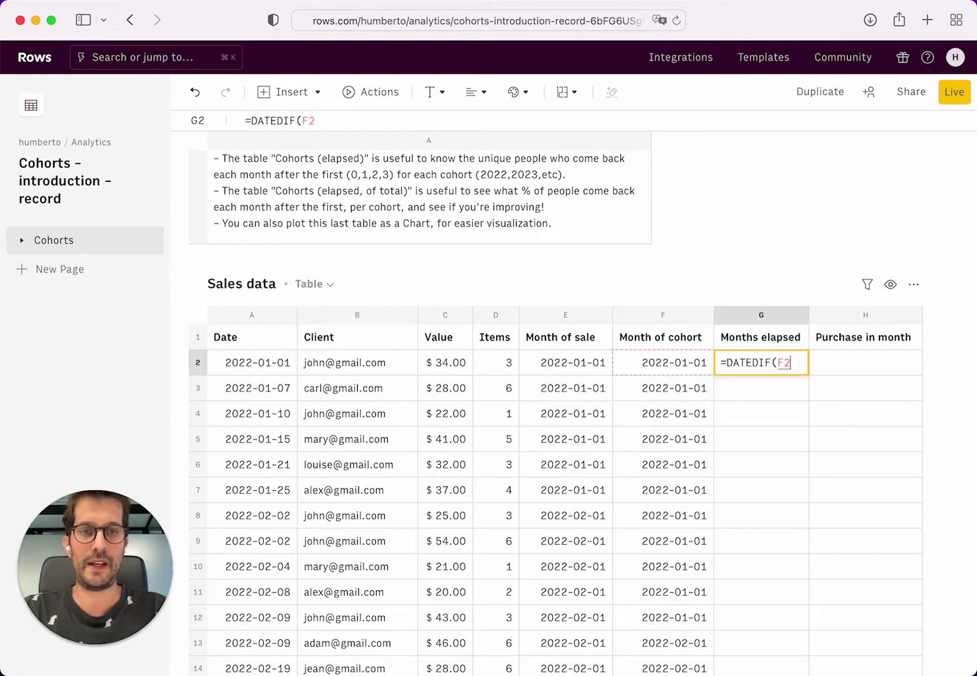
{"action": "type", "text": ","}
{"action": "type", "text": "E2"}
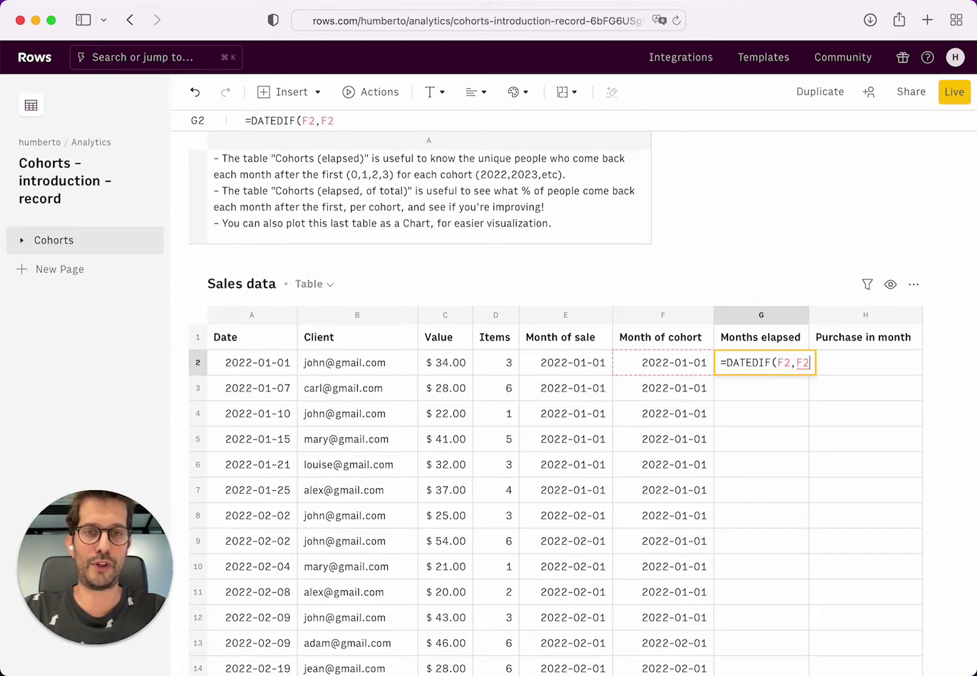
{"action": "type", "text": ",\"M\""}
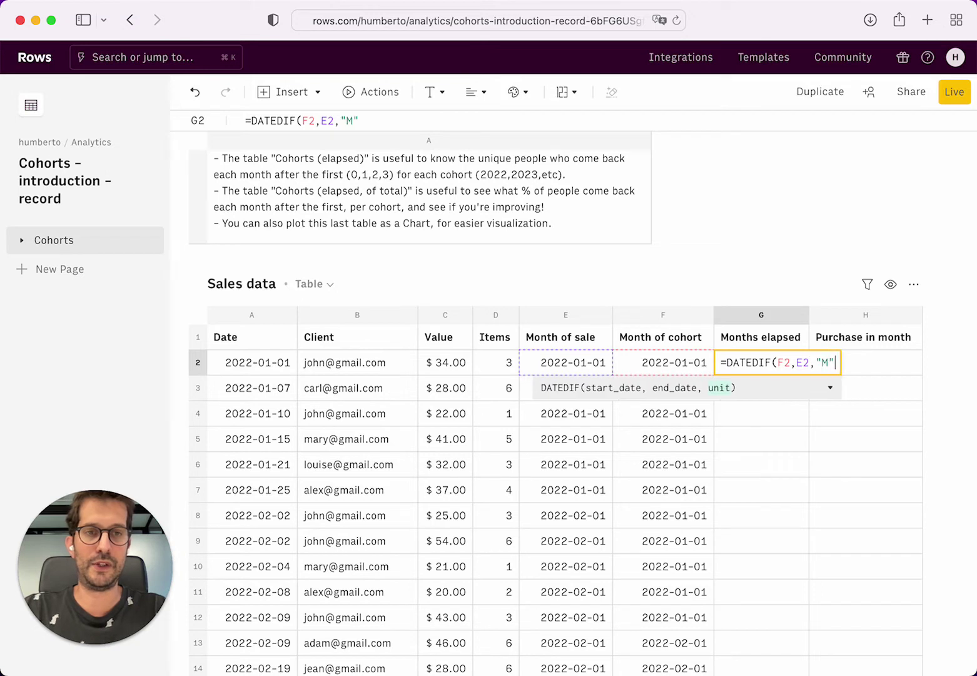
{"action": "type", "text": ")"}
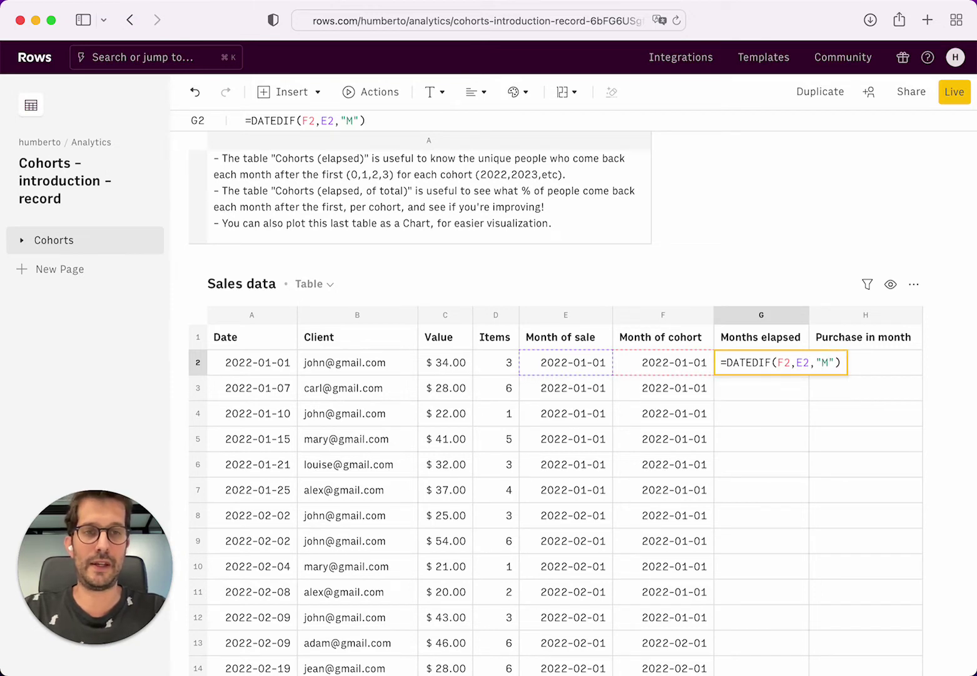
{"action": "key", "text": "Return"}
{"action": "left_click", "coordinate": [761, 362]}
{"action": "left_click", "coordinate": [663, 362]}
{"action": "left_click", "coordinate": [761, 363]}
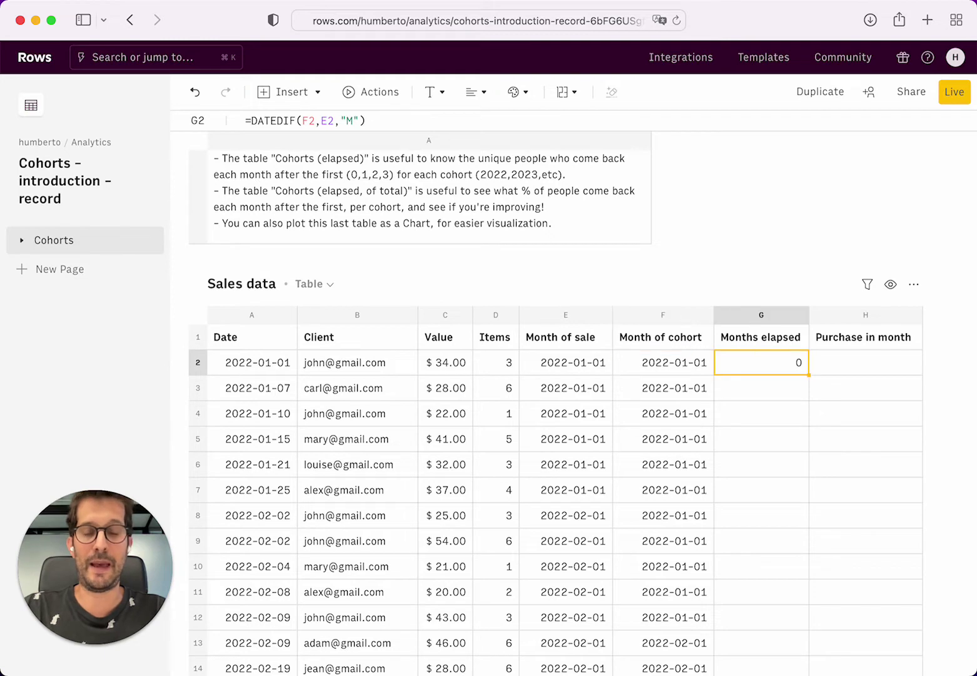
Step: Fill G2:G34 with the DATEDIF formula and review the resulting 0, 1, 2 month counts
{"action": "left_click", "coordinate": [663, 362]}
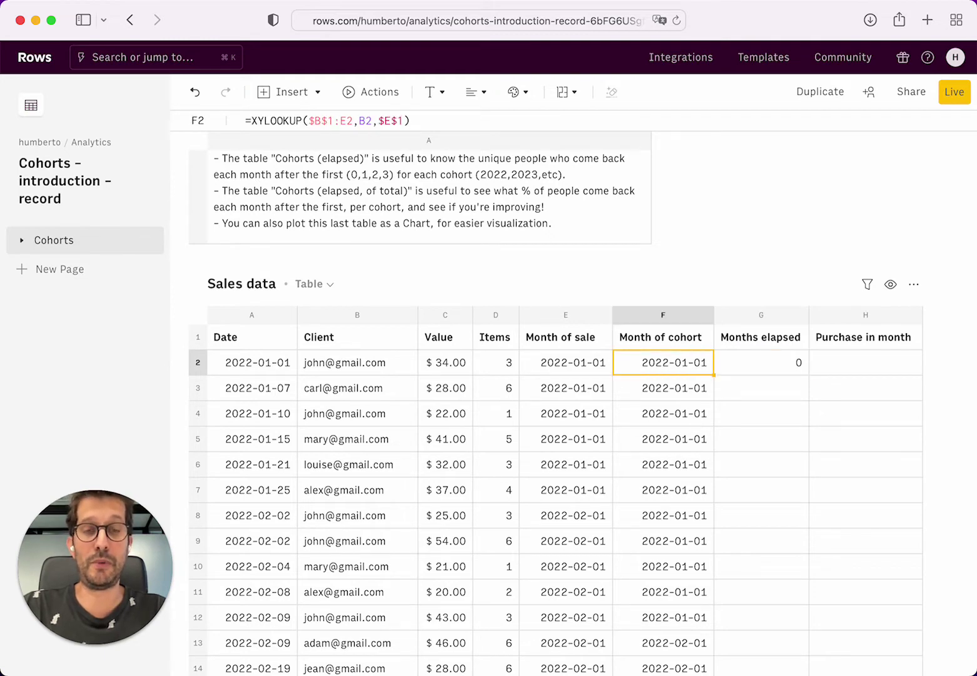
{"action": "left_click", "coordinate": [761, 362]}
{"action": "left_click", "coordinate": [663, 363]}
{"action": "left_click", "coordinate": [761, 362]}
{"action": "key", "text": "super+Down"}
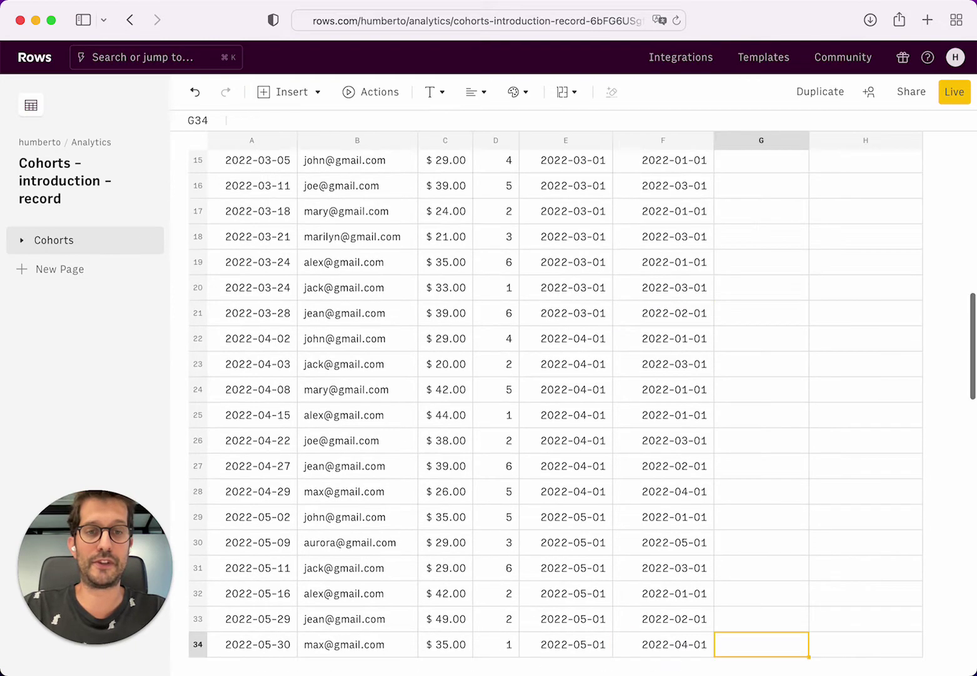
{"action": "key", "text": "shift+super+Up"}
{"action": "key", "text": "super+d"}
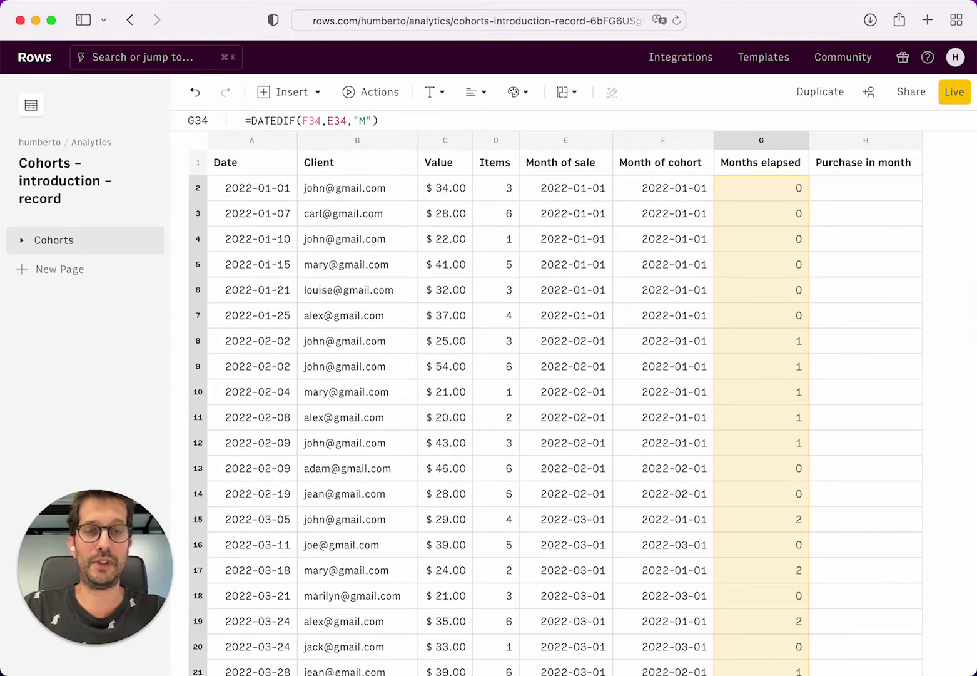
{"action": "scroll", "coordinate": [695, 386], "scroll_direction": "down", "scroll_amount": 2}
{"action": "scroll", "coordinate": [710, 516], "scroll_direction": "down", "scroll_amount": 4}
{"action": "scroll", "coordinate": [710, 516], "scroll_direction": "up", "scroll_amount": 10}
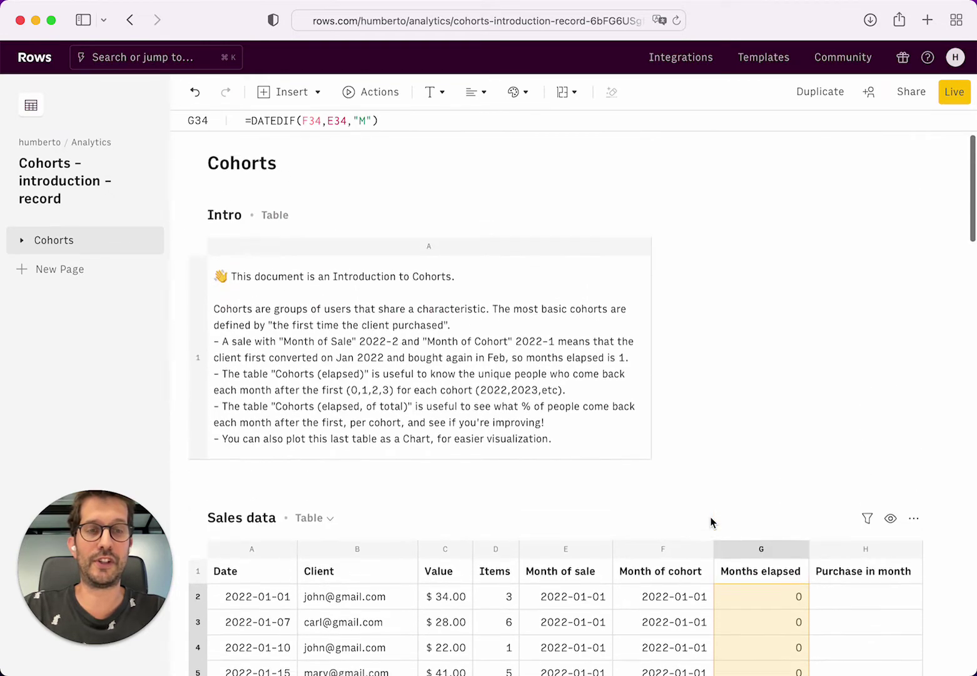
{"action": "scroll", "coordinate": [711, 516], "scroll_direction": "down", "scroll_amount": 3}
{"action": "scroll", "coordinate": [710, 516], "scroll_direction": "down", "scroll_amount": 1}
{"action": "left_click", "coordinate": [834, 404]}
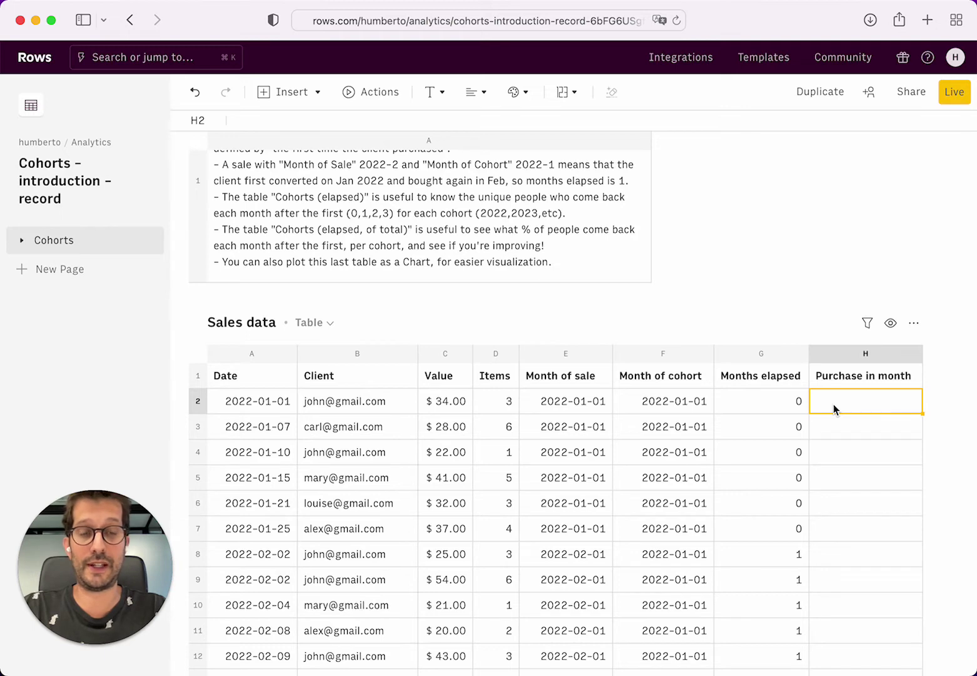
Step: Build =COUNTIFS(B1:B2,B2,E1:E2,E2) in H2 by selecting the ranges and criteria
{"action": "type", "text": "=c"}
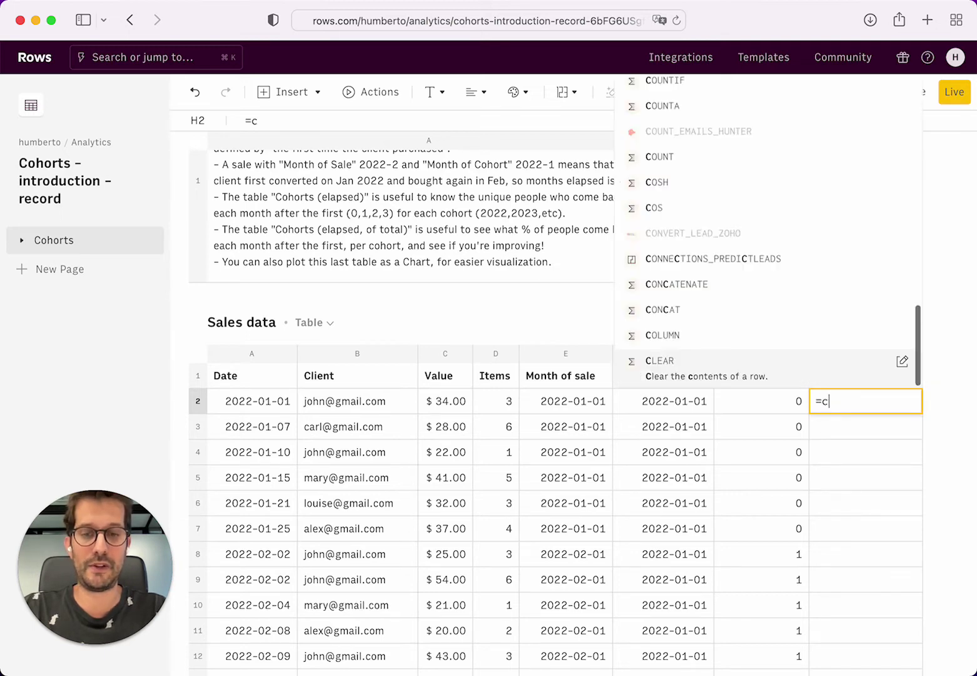
{"action": "type", "text": "ountifs("}
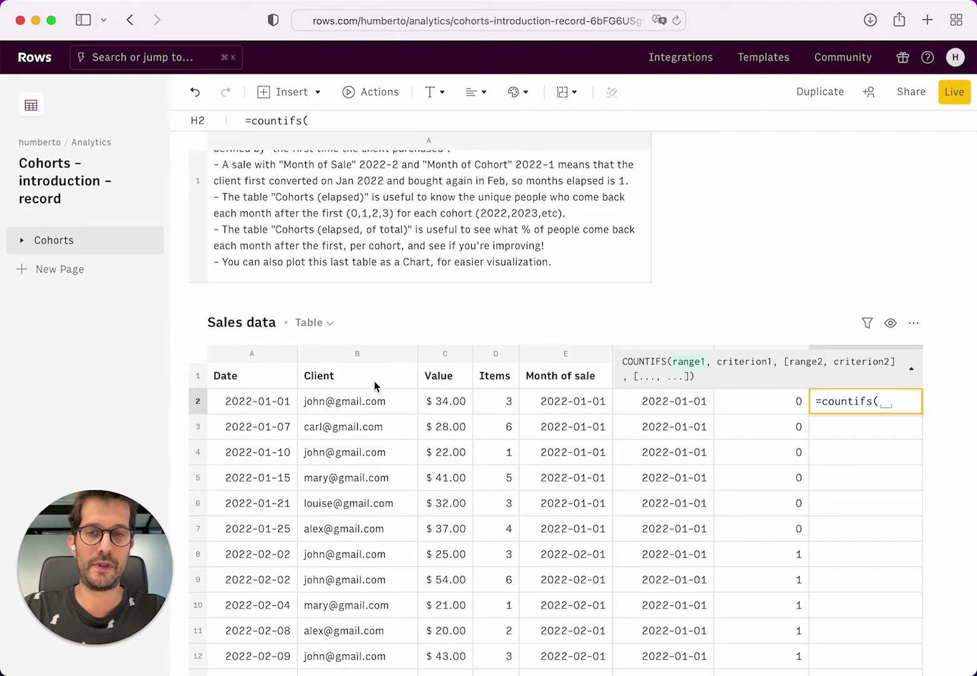
{"action": "left_click_drag", "start_coordinate": [375, 379], "coordinate": [377, 401]}
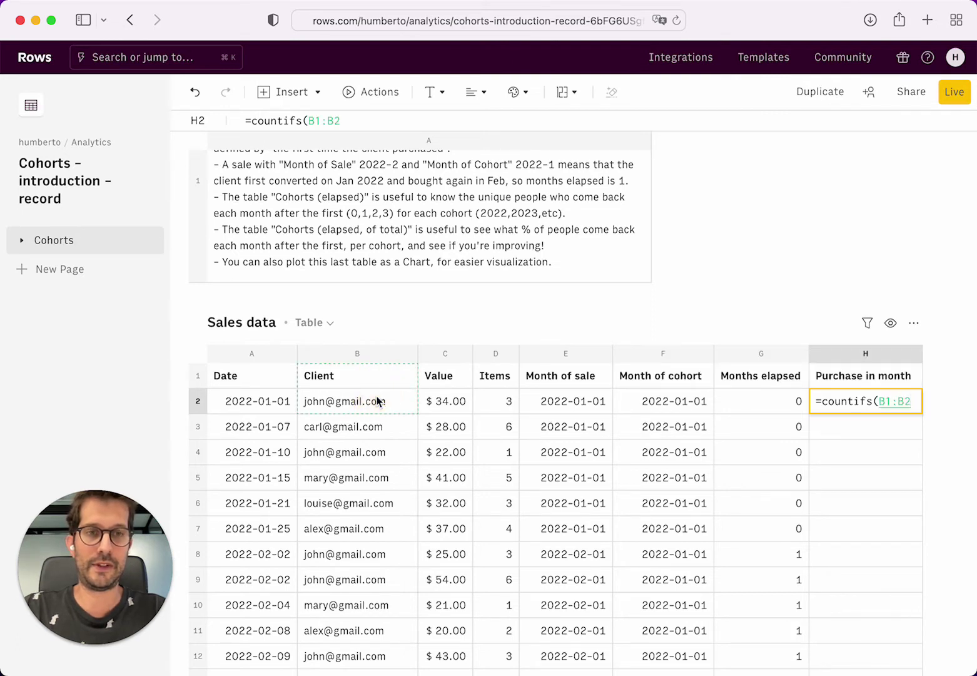
{"action": "type", "text": ","}
{"action": "left_click", "coordinate": [344, 405]}
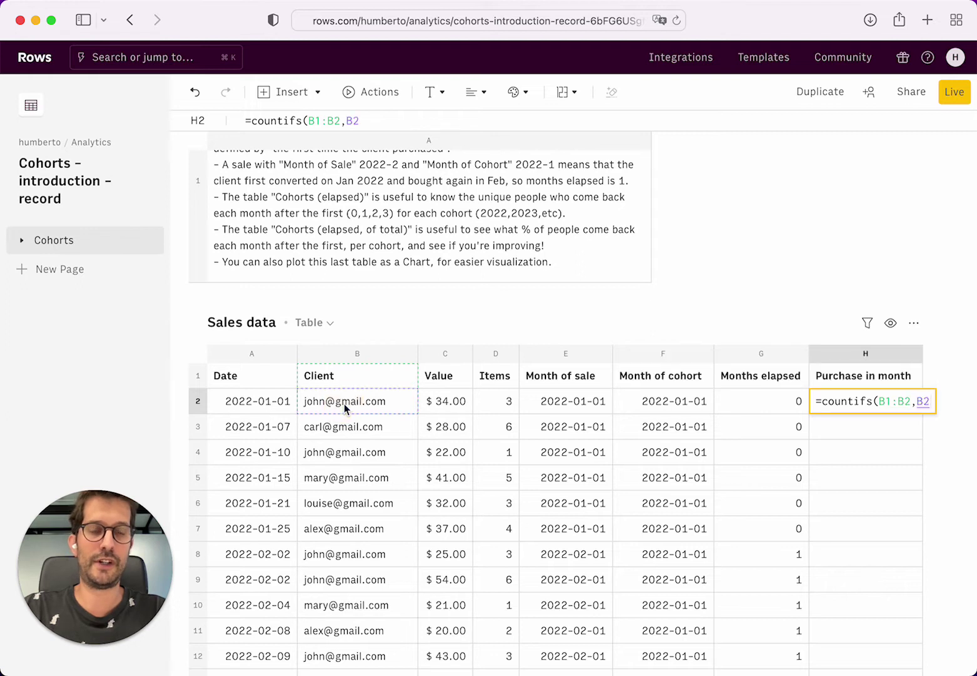
{"action": "type", "text": ","}
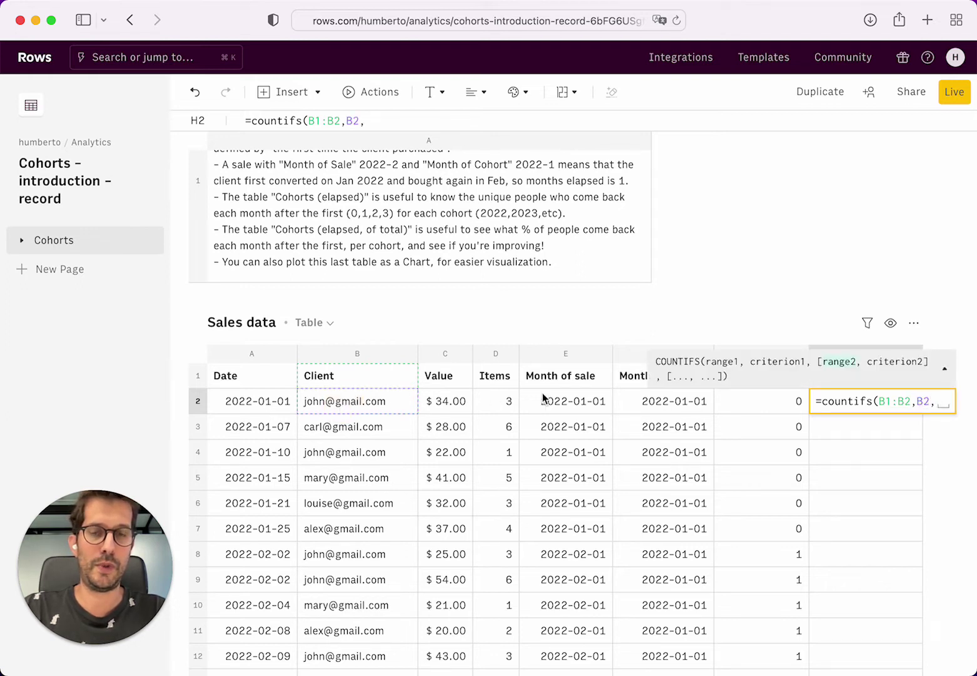
{"action": "left_click_drag", "start_coordinate": [572, 375], "coordinate": [572, 402]}
{"action": "left_click", "coordinate": [569, 401]}
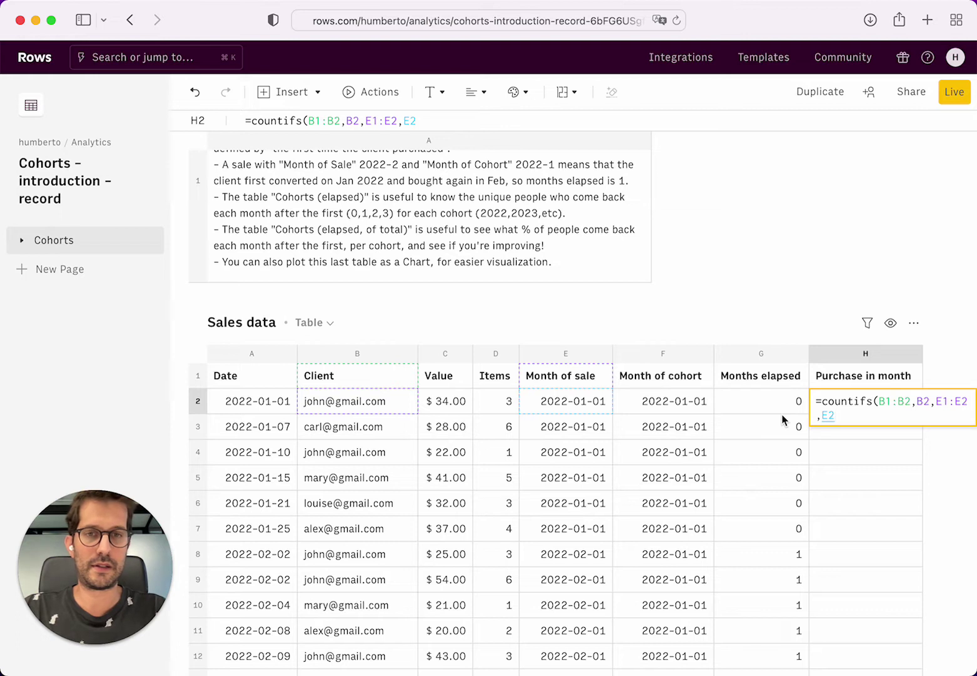
{"action": "type", "text": ")"}
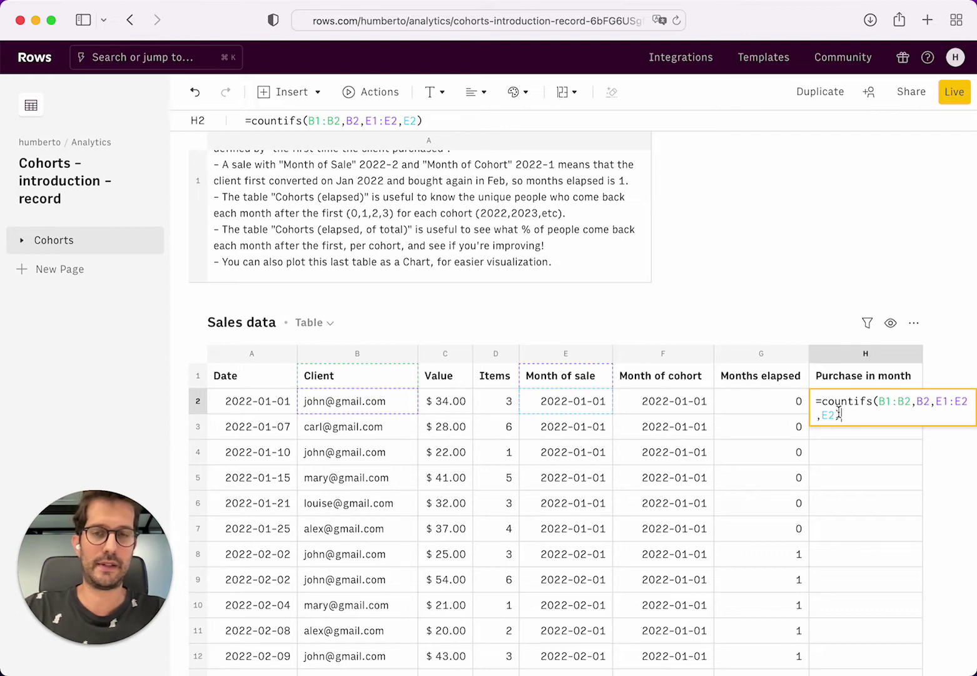
Step: Anchor the range starts as $B$1 and $E$1 and commit, returning 1
{"action": "left_click", "coordinate": [884, 404]}
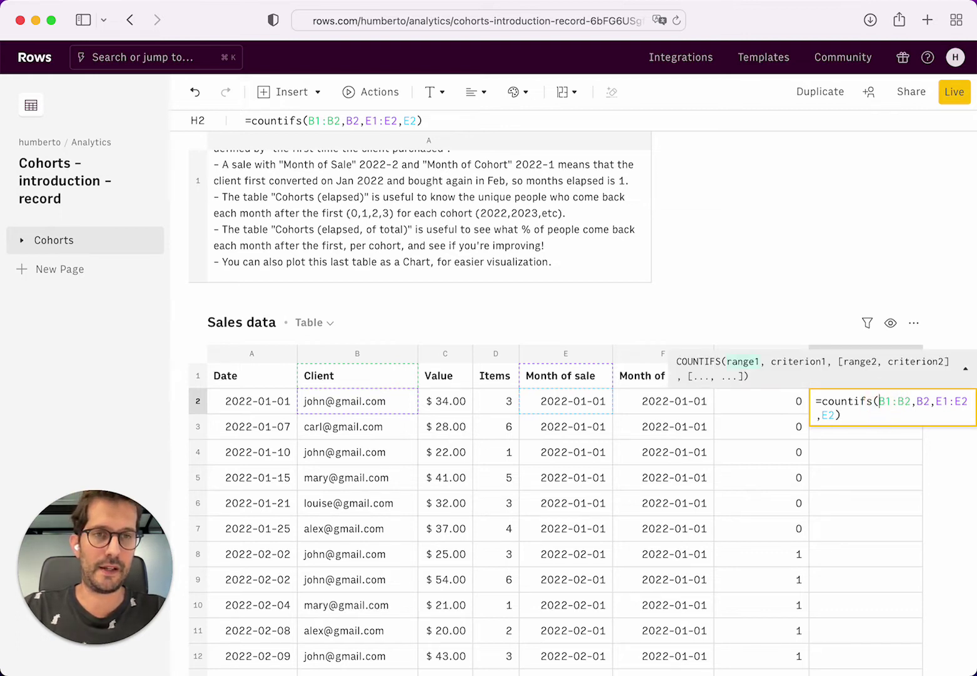
{"action": "type", "text": "#"}
{"action": "key", "text": "BackSpace"}
{"action": "type", "text": "$"}
{"action": "key", "text": "Right"}
{"action": "type", "text": "$B"}
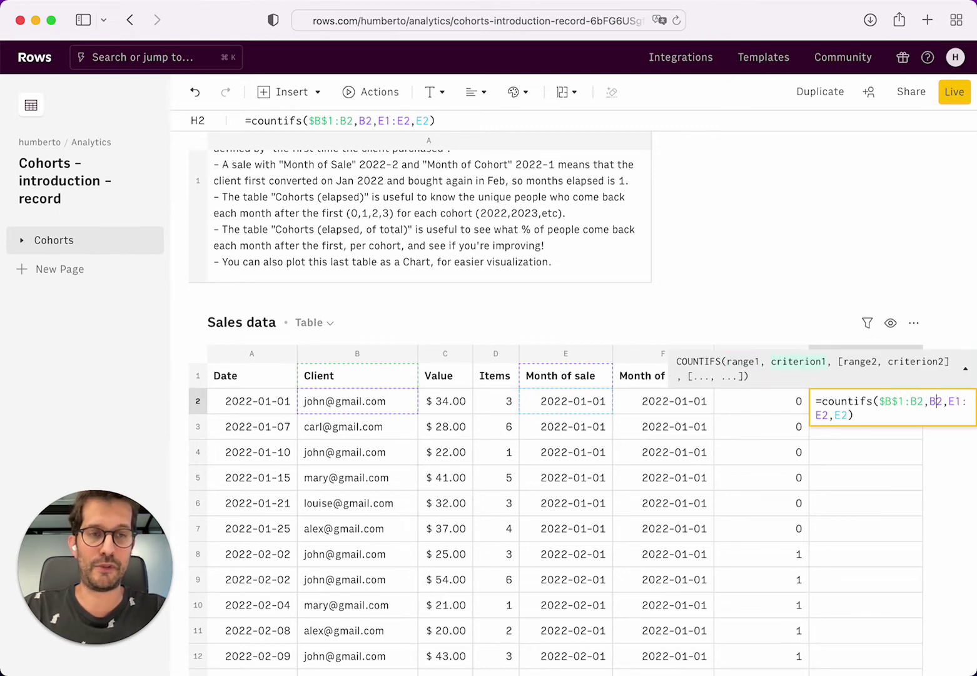
{"action": "type", "text": "$"}
{"action": "key", "text": "Right"}
{"action": "type", "text": "$"}
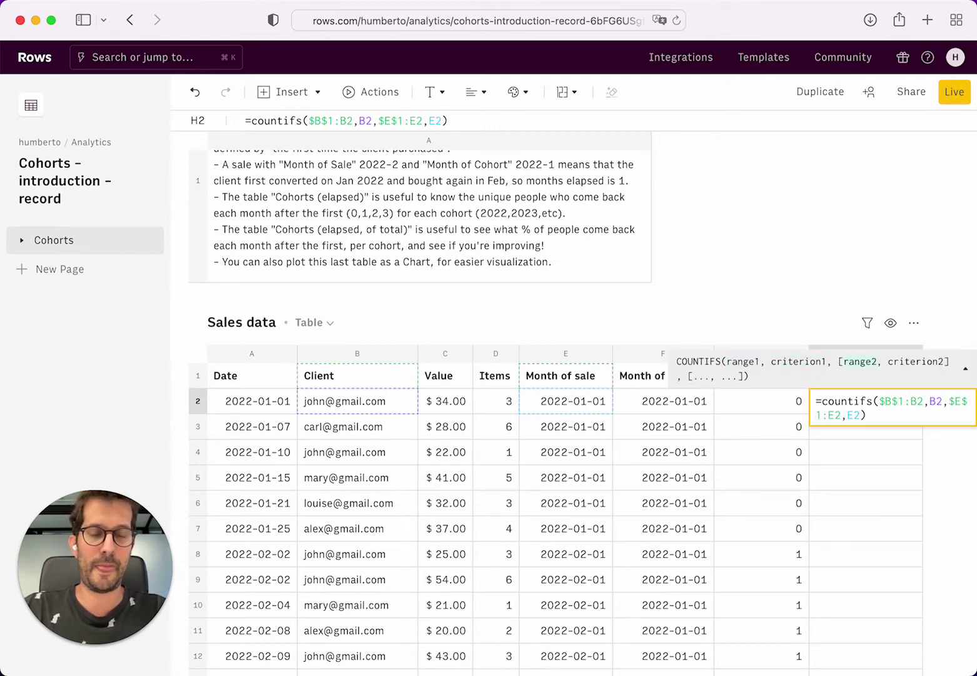
{"action": "key", "text": "Return"}
{"action": "left_click", "coordinate": [866, 400]}
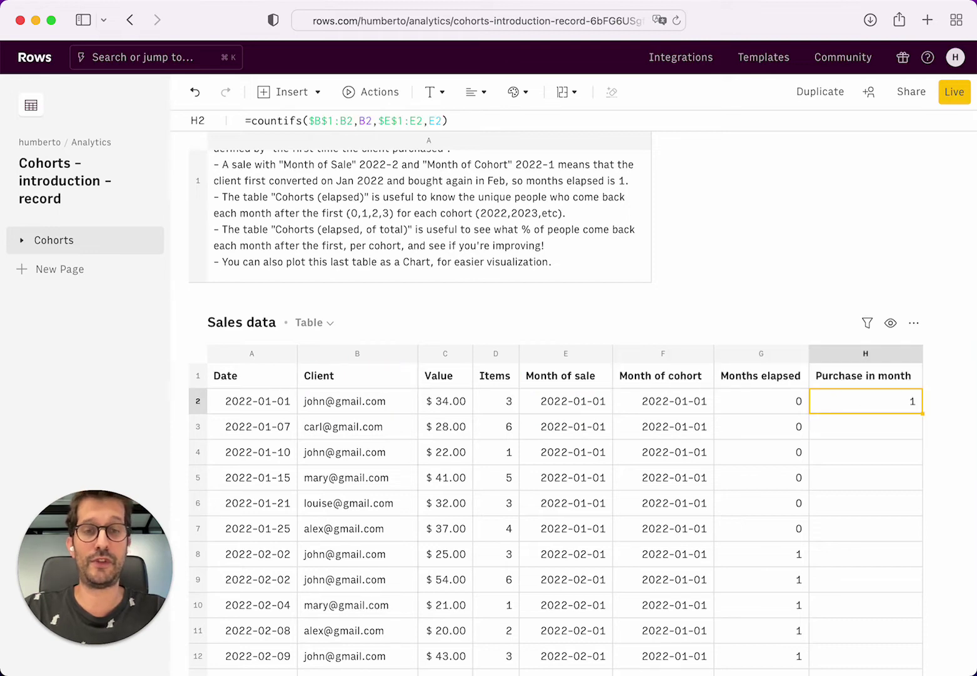
Step: Fill H4's Purchase in month formula down column H through row 34
{"action": "key", "text": "shift+Down"}
{"action": "key", "text": "shift+Down"}
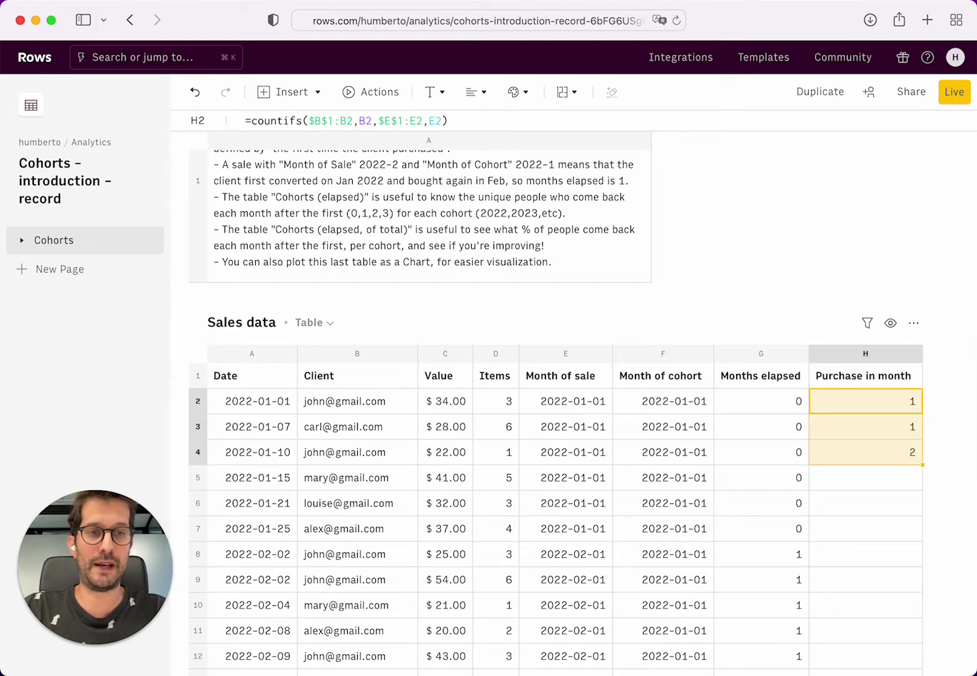
{"action": "left_click", "coordinate": [866, 452]}
{"action": "key", "text": "shift+Down"}
{"action": "key", "text": "shift+Down"}
{"action": "key", "text": "shift+Down"}
{"action": "key", "text": "shift+Down"}
{"action": "key", "text": "shift+Down"}
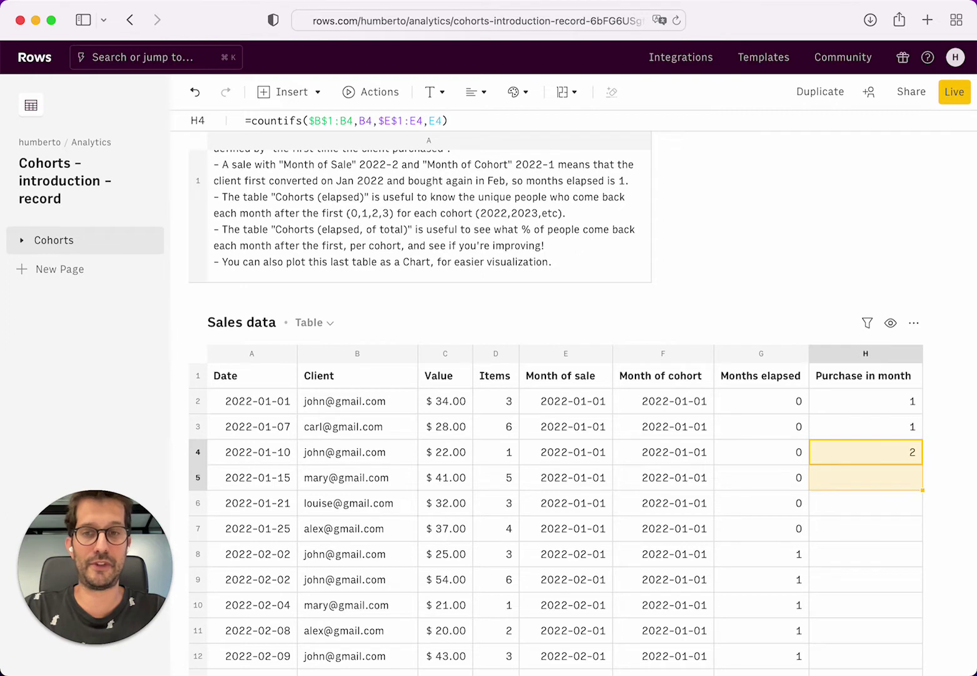
{"action": "key", "text": "shift+Up"}
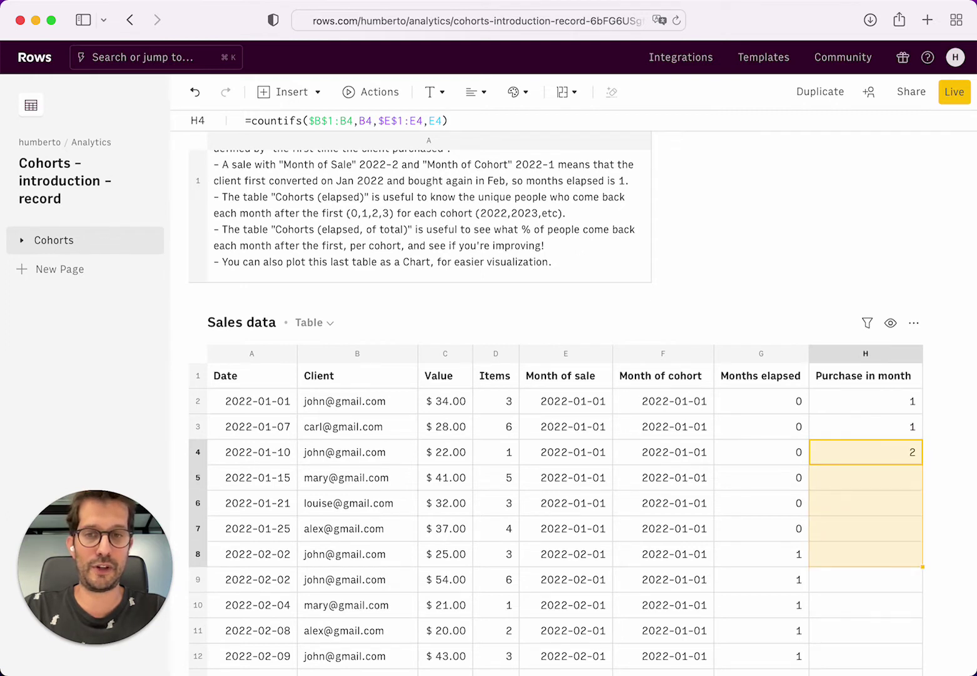
{"action": "key", "text": "super+d"}
{"action": "key", "text": "shift+Down"}
{"action": "key", "text": "super+d"}
{"action": "key", "text": "shift+super+Down"}
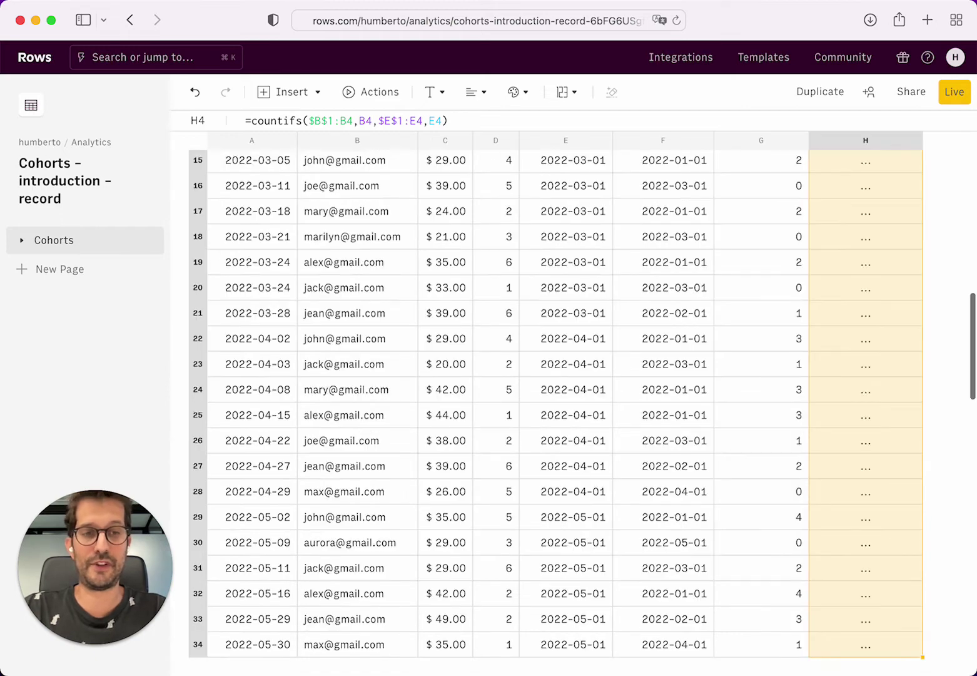
{"action": "key", "text": "super+d"}
{"action": "key", "text": "super+Up"}
Step: Scroll the sheet to bring the empty Cohorts (elapsed) table into view
{"action": "scroll", "coordinate": [582, 375], "scroll_direction": "up", "scroll_amount": 5}
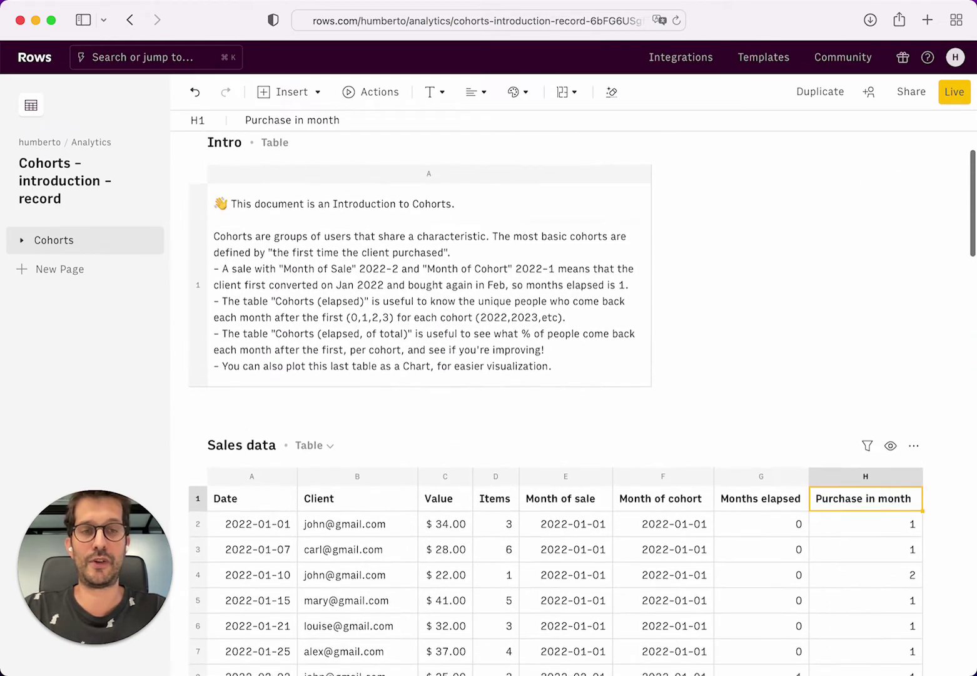
{"action": "scroll", "coordinate": [582, 407], "scroll_direction": "down", "scroll_amount": 10}
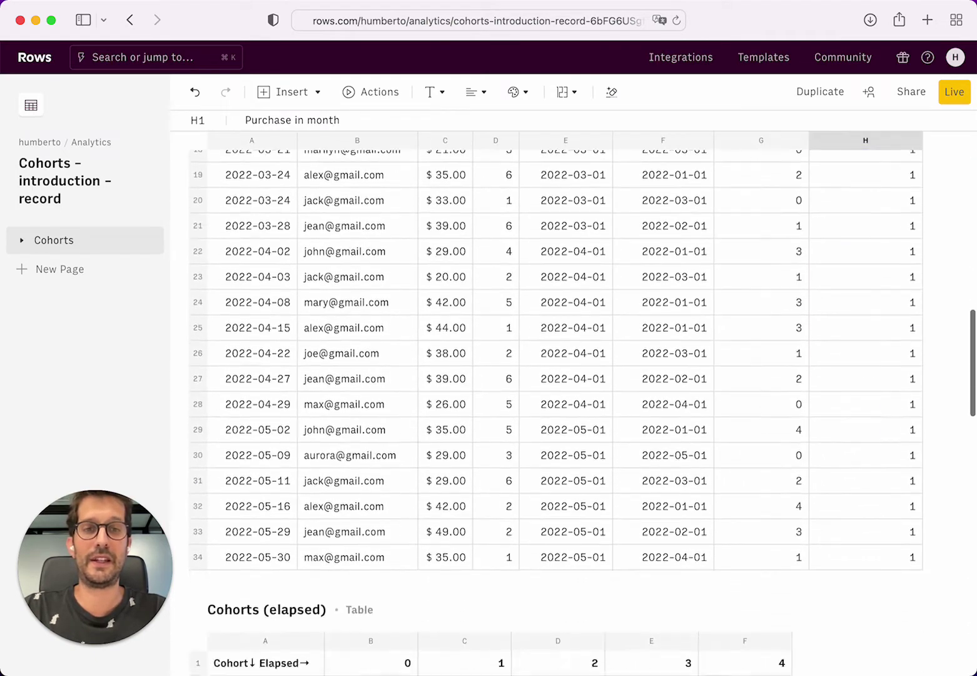
{"action": "scroll", "coordinate": [582, 406], "scroll_direction": "down", "scroll_amount": 5}
{"action": "scroll", "coordinate": [582, 407], "scroll_direction": "up", "scroll_amount": 8}
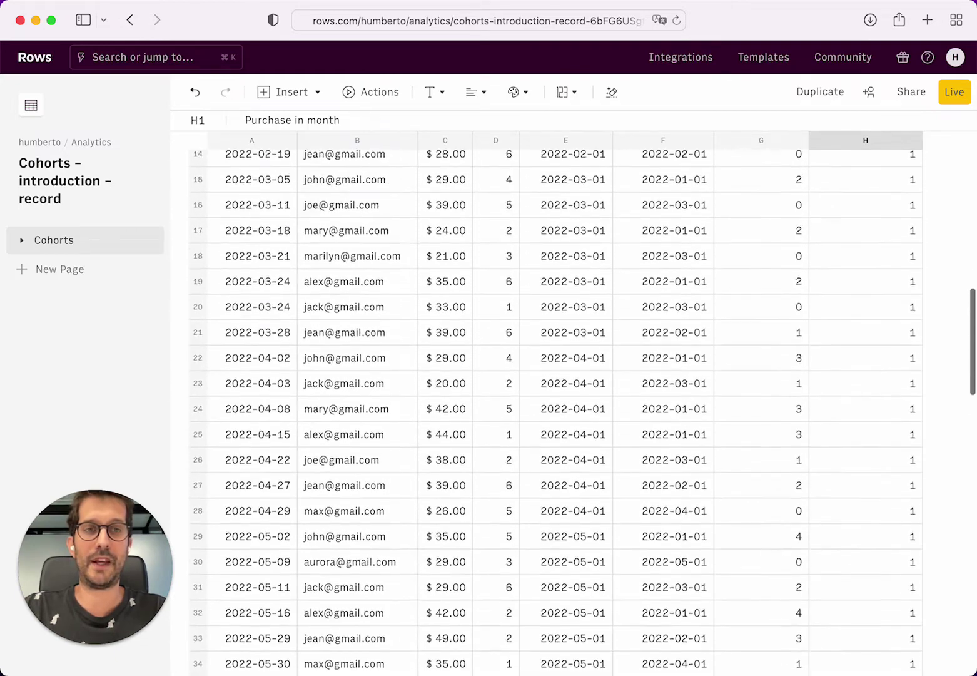
{"action": "scroll", "coordinate": [582, 406], "scroll_direction": "up", "scroll_amount": 5}
{"action": "scroll", "coordinate": [582, 407], "scroll_direction": "down", "scroll_amount": 10}
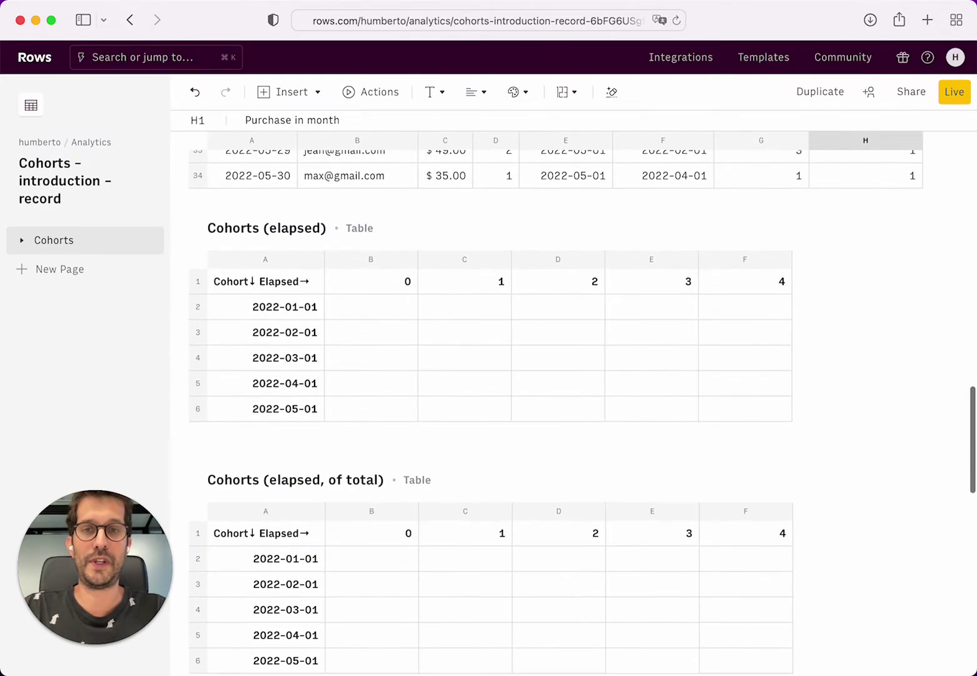
{"action": "scroll", "coordinate": [610, 413], "scroll_direction": "down", "scroll_amount": 4}
{"action": "scroll", "coordinate": [610, 413], "scroll_direction": "up", "scroll_amount": 4}
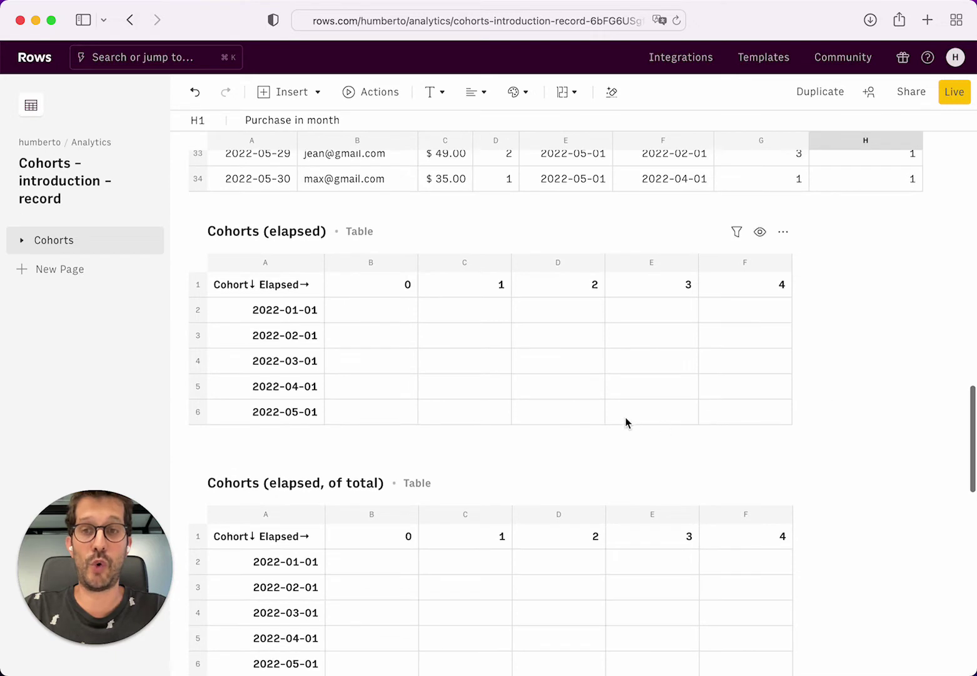
Step: Review the five cohort dates and months-elapsed headers, ending on cell B2
{"action": "left_click", "coordinate": [395, 315]}
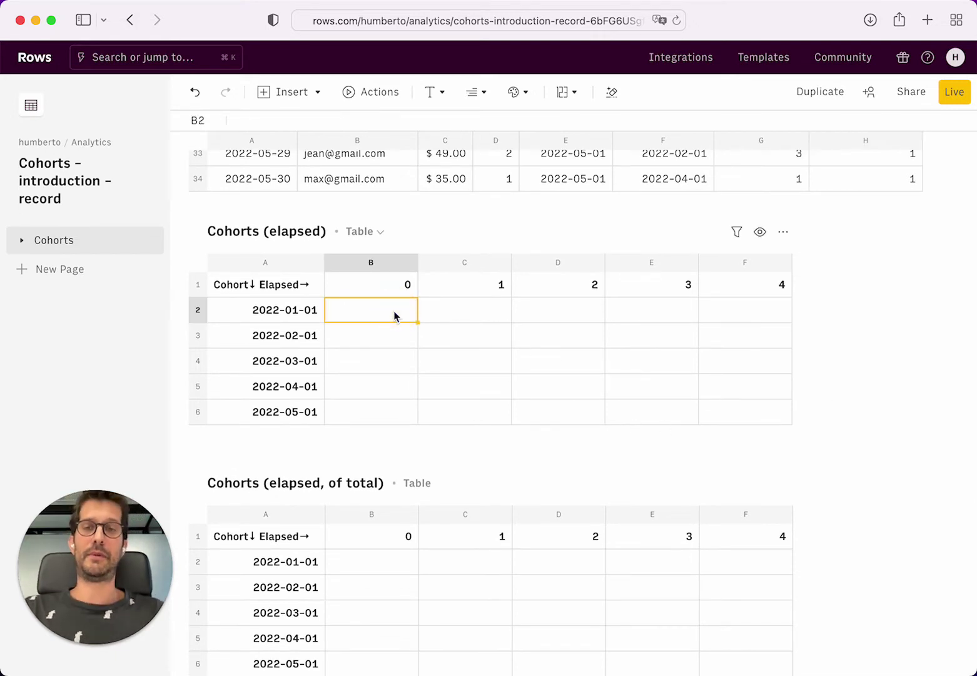
{"action": "key", "text": "Left"}
{"action": "key", "text": "shift+Down"}
{"action": "key", "text": "shift+Down"}
{"action": "key", "text": "shift+Down"}
{"action": "key", "text": "shift+Down"}
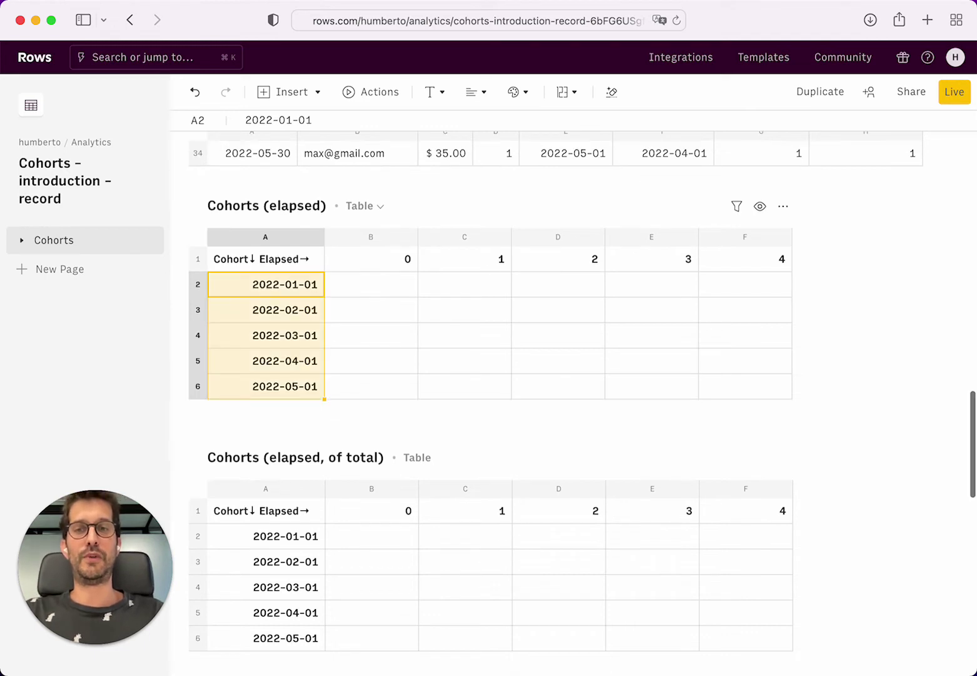
{"action": "scroll", "coordinate": [378, 281], "scroll_direction": "up", "scroll_amount": 1}
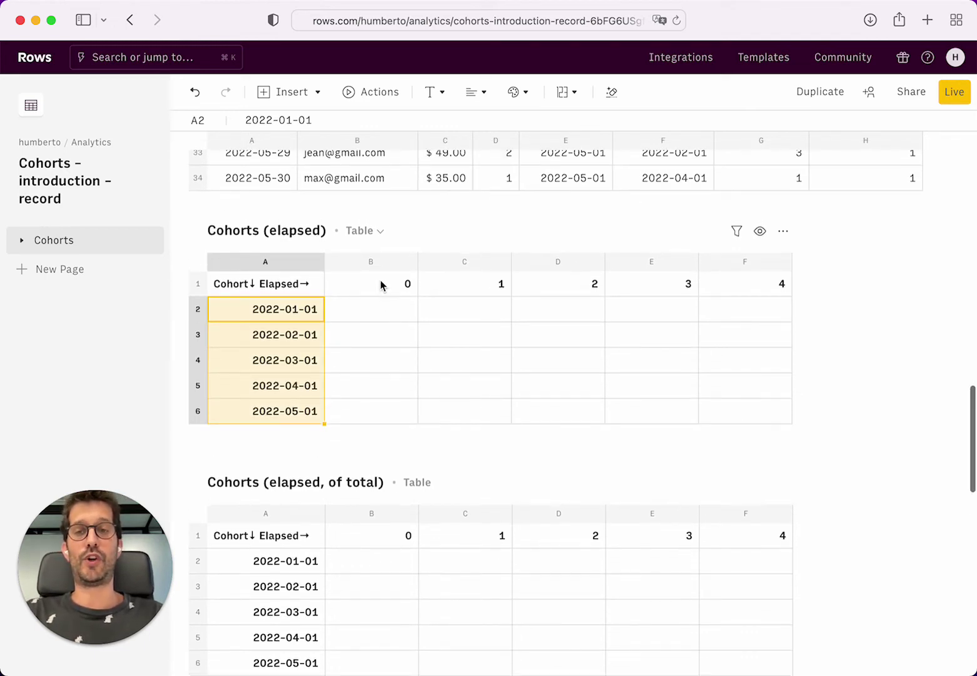
{"action": "left_click", "coordinate": [312, 311]}
{"action": "key", "text": "Down"}
{"action": "key", "text": "Down"}
{"action": "key", "text": "Down"}
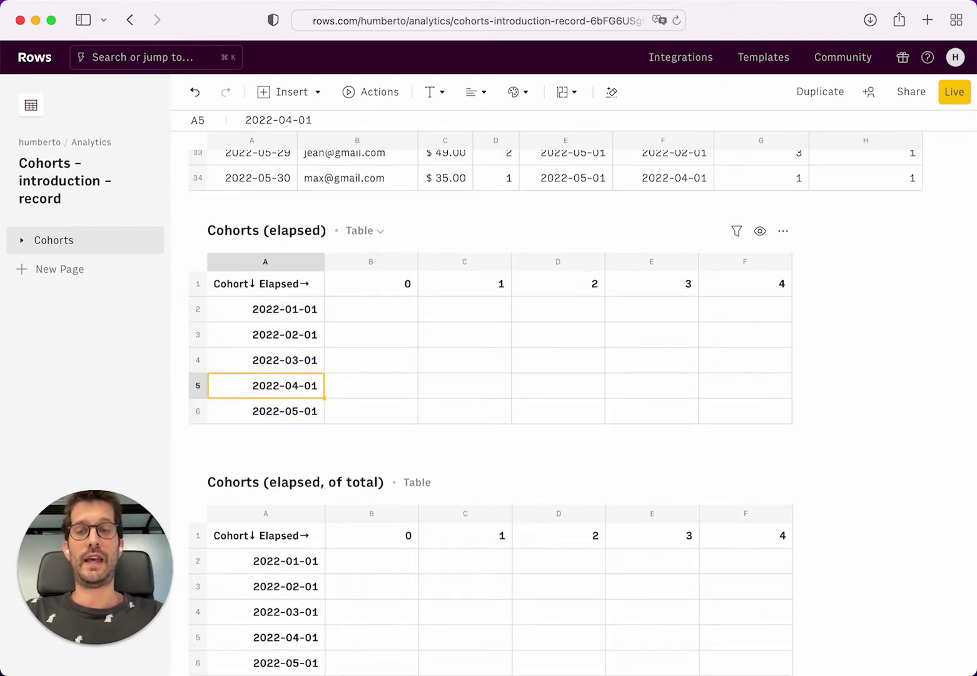
{"action": "key", "text": "Down"}
{"action": "scroll", "coordinate": [353, 253], "scroll_direction": "up", "scroll_amount": 1}
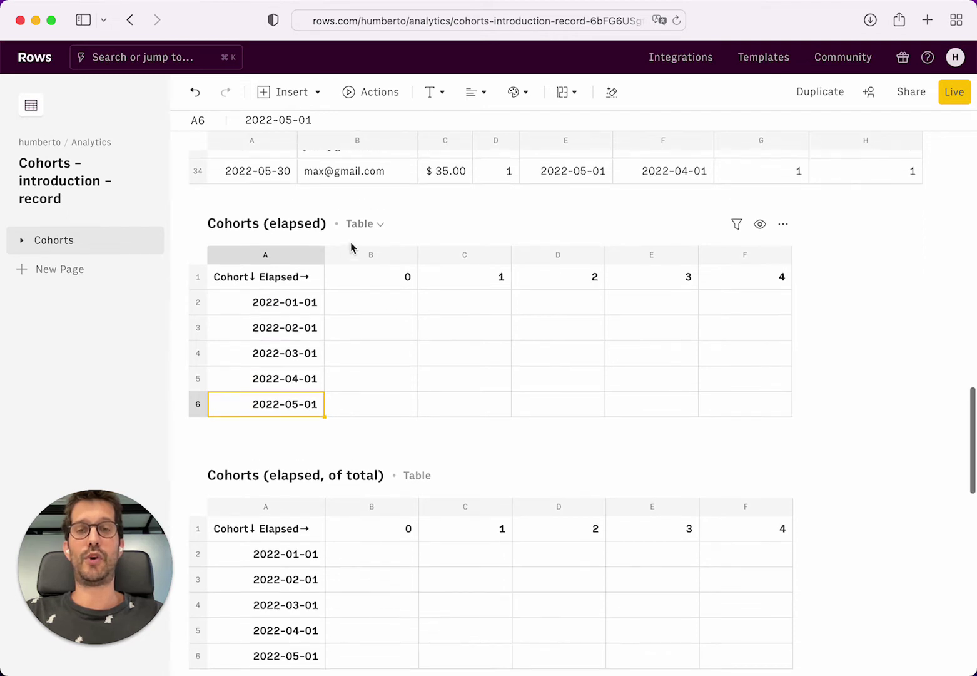
{"action": "left_click", "coordinate": [371, 280]}
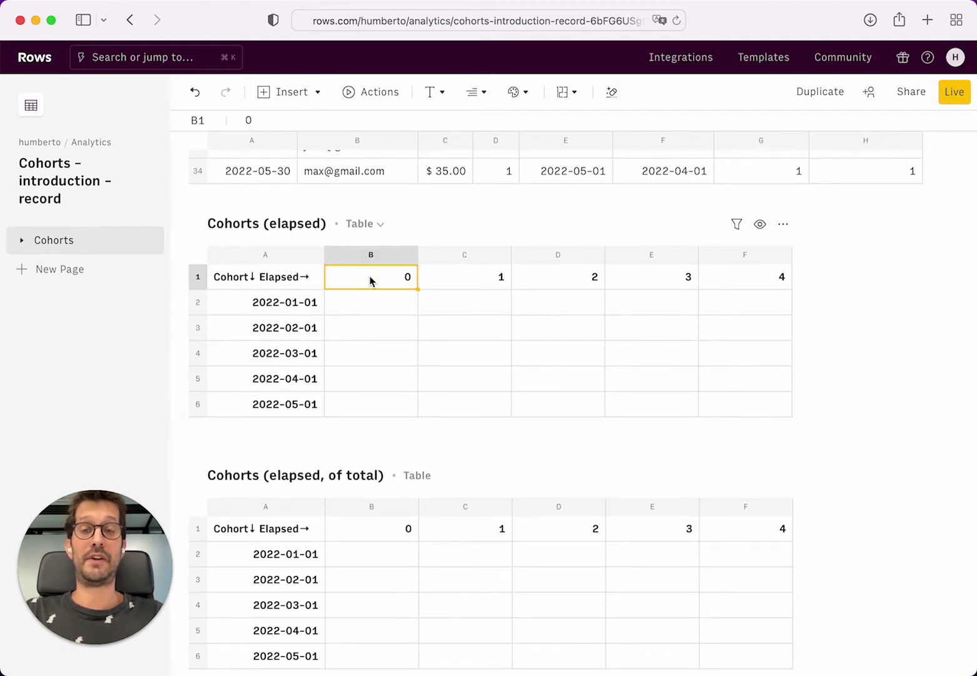
{"action": "key", "text": "Right"}
{"action": "key", "text": "Right"}
{"action": "key", "text": "Right"}
{"action": "key", "text": "Right"}
{"action": "key", "text": "Down"}
{"action": "key", "text": "Left"}
{"action": "key", "text": "Left"}
{"action": "left_click", "coordinate": [371, 303]}
Step: Start =countifs( in B2 with Sales data column F as range and A2 as criterion
{"action": "type", "text": "=countifs("}
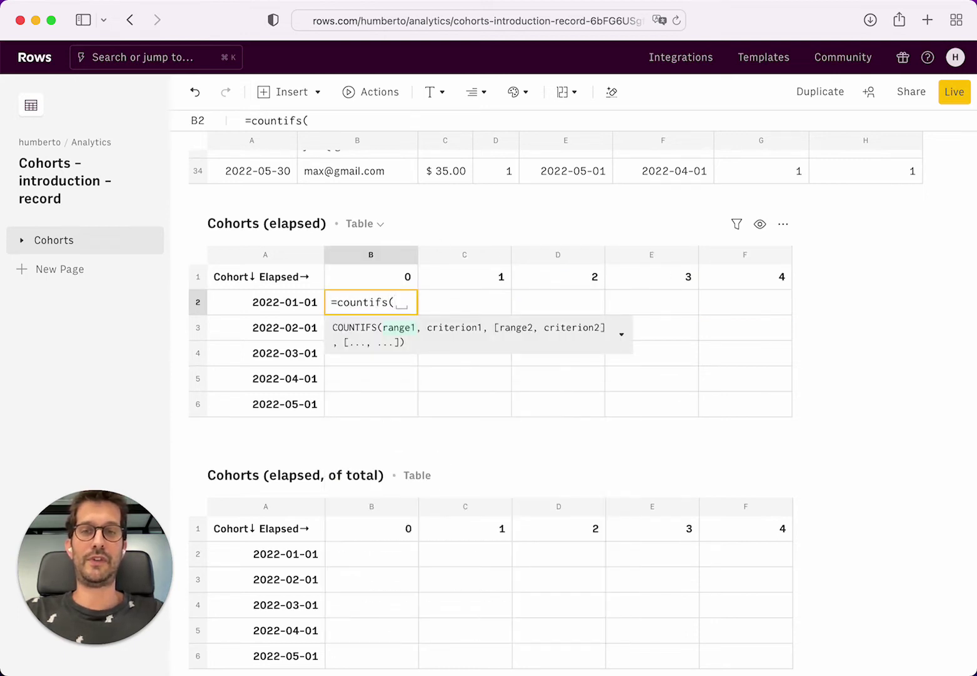
{"action": "scroll", "coordinate": [524, 218], "scroll_direction": "up", "scroll_amount": 10}
{"action": "scroll", "coordinate": [524, 217], "scroll_direction": "up", "scroll_amount": 10}
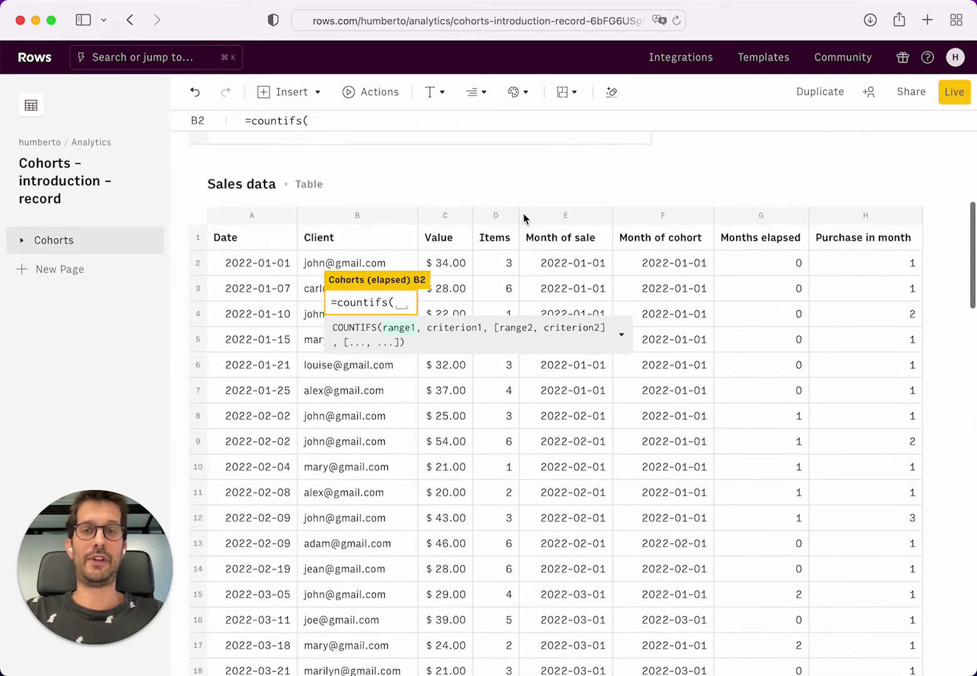
{"action": "left_click", "coordinate": [660, 234]}
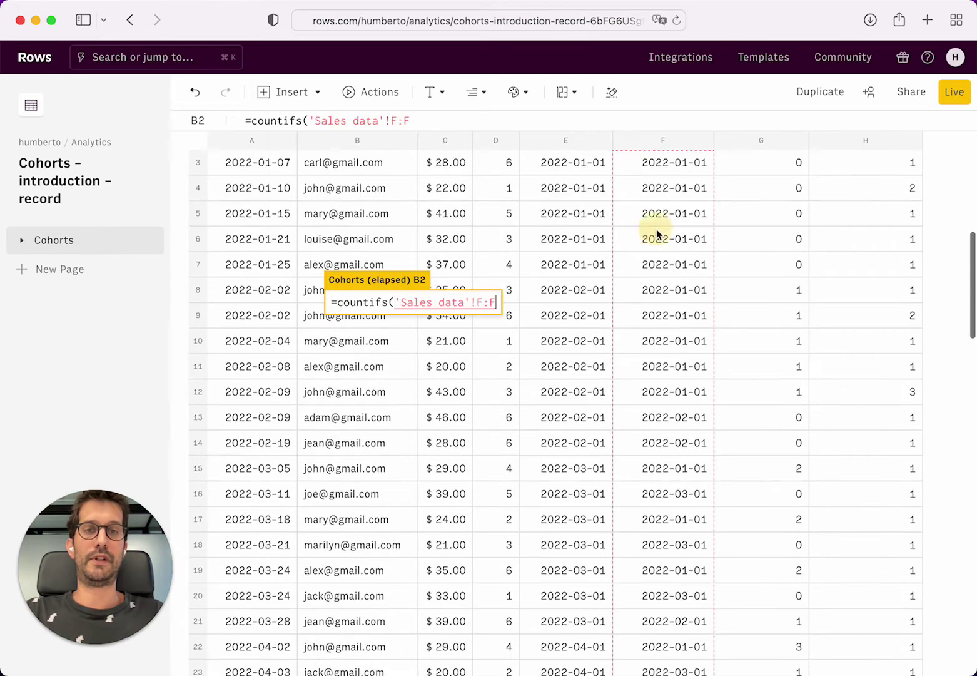
{"action": "type", "text": ","}
{"action": "scroll", "coordinate": [644, 349], "scroll_direction": "down", "scroll_amount": 10}
{"action": "left_click", "coordinate": [312, 471]}
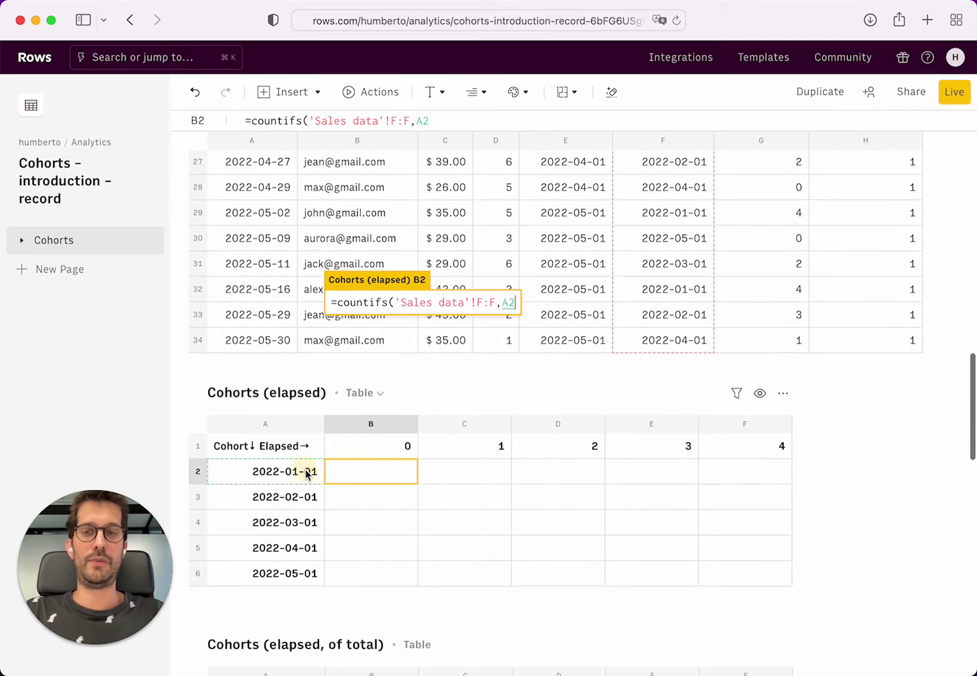
{"action": "type", "text": ","}
Step: Add Sales data column G with criterion B1 and column H with criterion 1, closing the formula
{"action": "scroll", "coordinate": [309, 460], "scroll_direction": "up", "scroll_amount": 15}
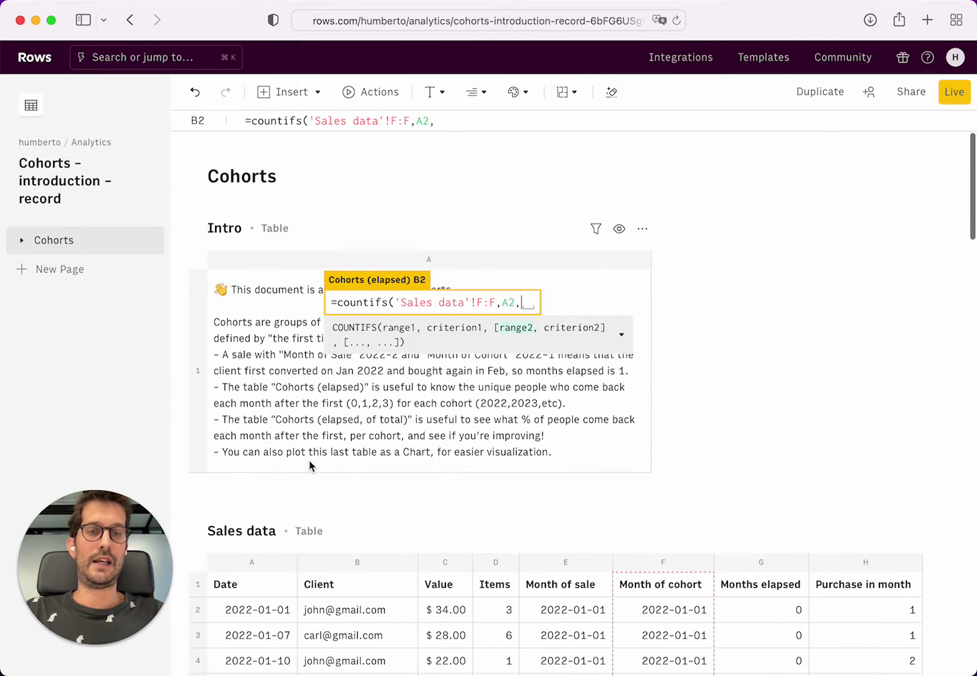
{"action": "scroll", "coordinate": [310, 459], "scroll_direction": "down", "scroll_amount": 3}
{"action": "left_click", "coordinate": [746, 407]}
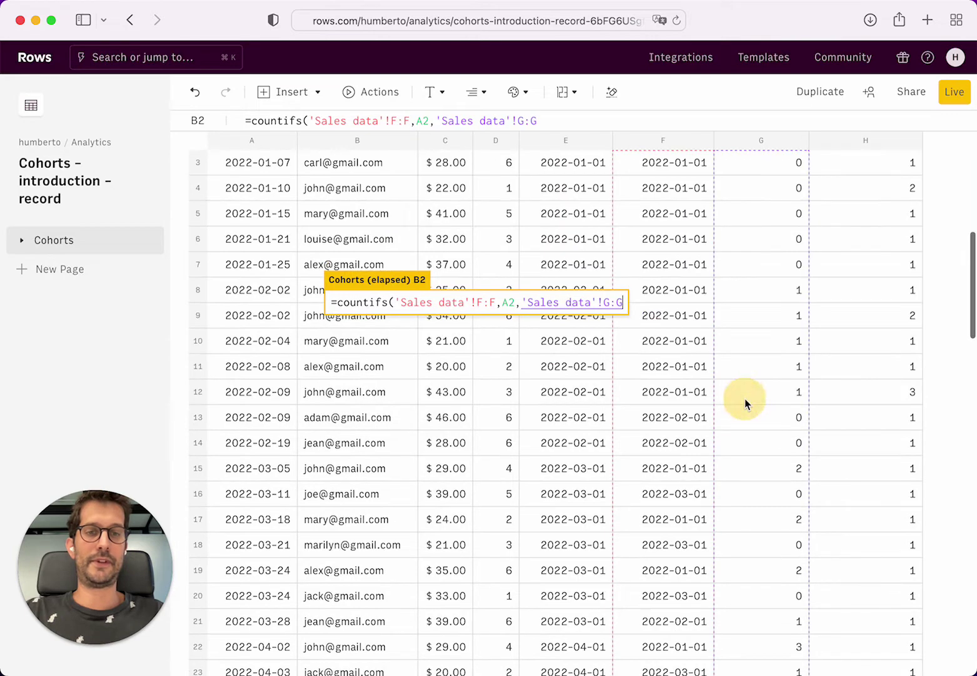
{"action": "type", "text": ","}
{"action": "scroll", "coordinate": [470, 436], "scroll_direction": "down", "scroll_amount": 10}
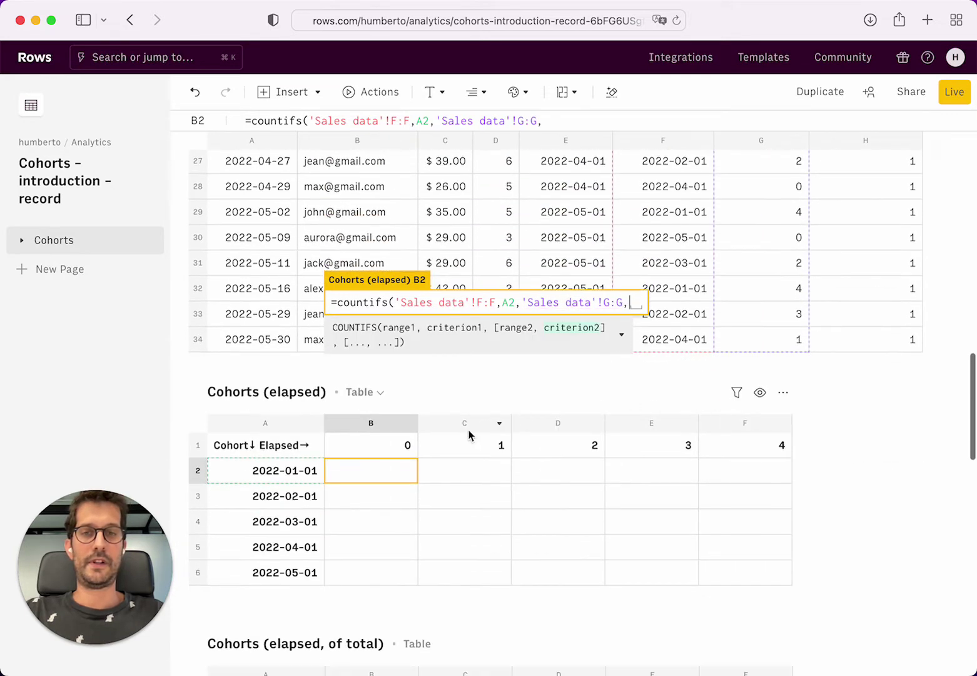
{"action": "left_click", "coordinate": [395, 446]}
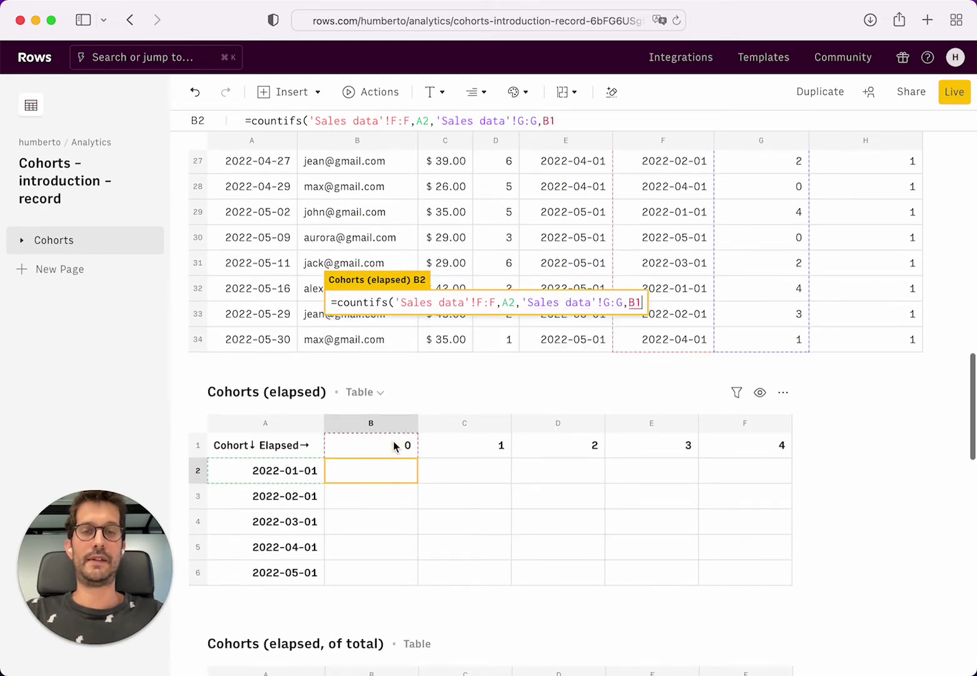
{"action": "type", "text": ","}
{"action": "scroll", "coordinate": [652, 351], "scroll_direction": "up", "scroll_amount": 10}
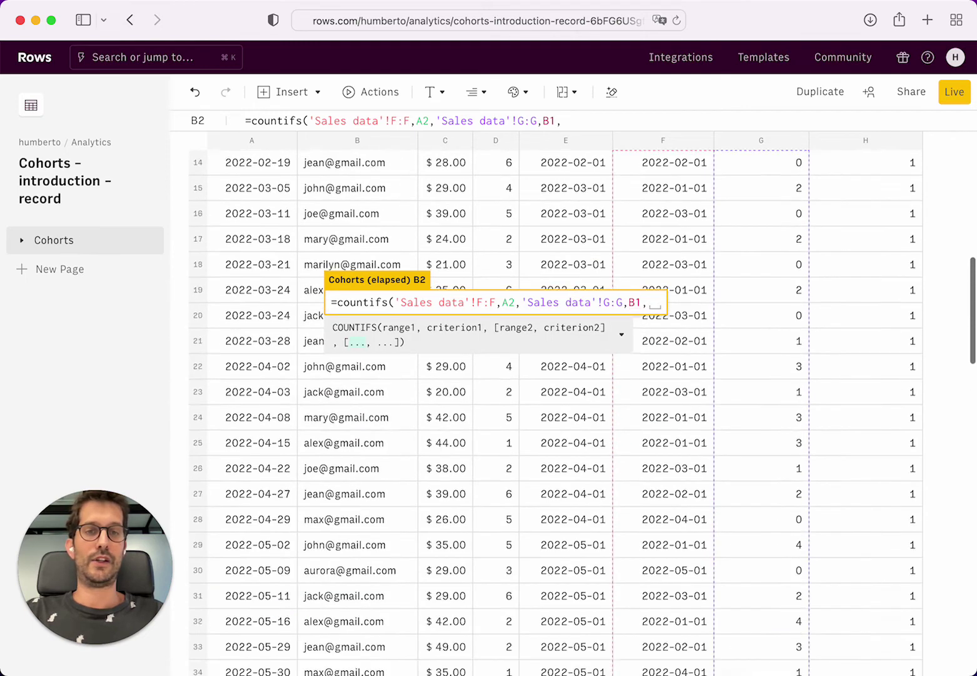
{"action": "left_click", "coordinate": [843, 206]}
{"action": "scroll", "coordinate": [844, 211], "scroll_direction": "down", "scroll_amount": 3}
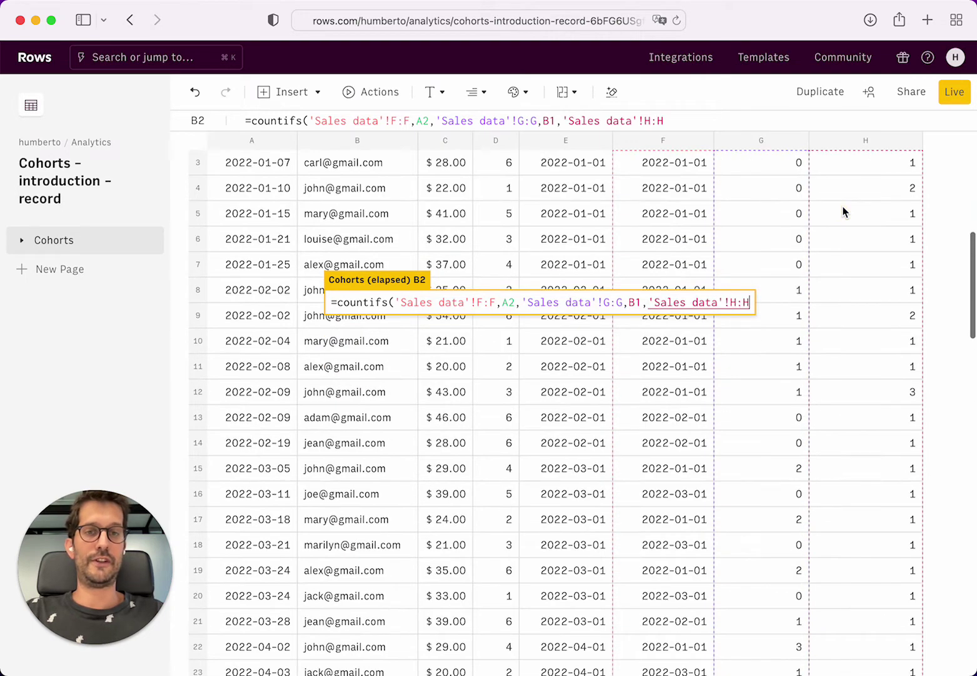
{"action": "type", "text": ",1)"}
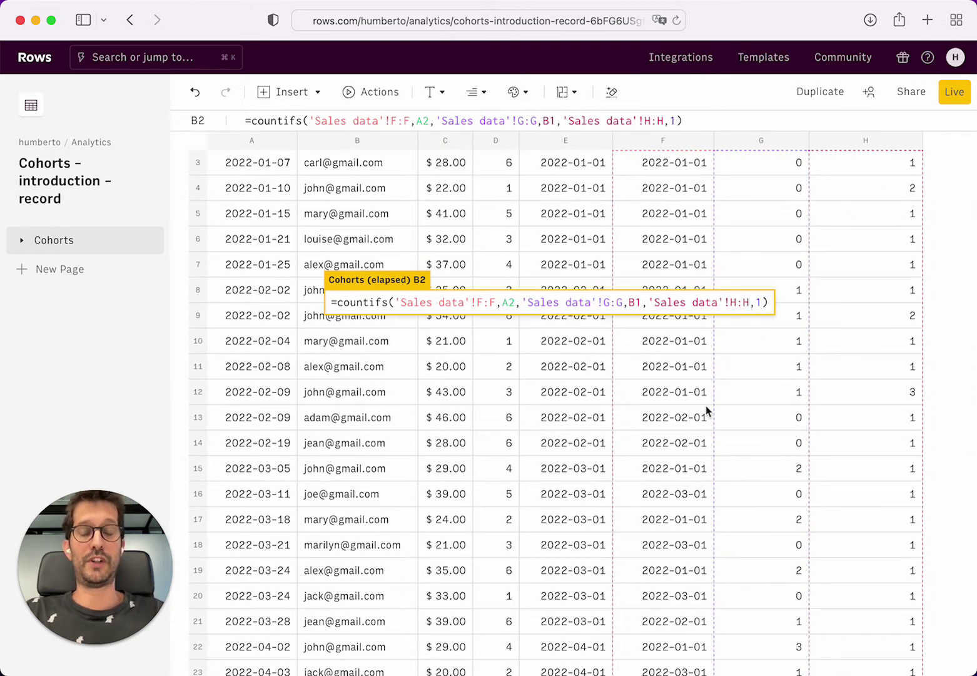
{"action": "scroll", "coordinate": [706, 406], "scroll_direction": "down", "scroll_amount": 15}
{"action": "scroll", "coordinate": [706, 411], "scroll_direction": "up", "scroll_amount": 10}
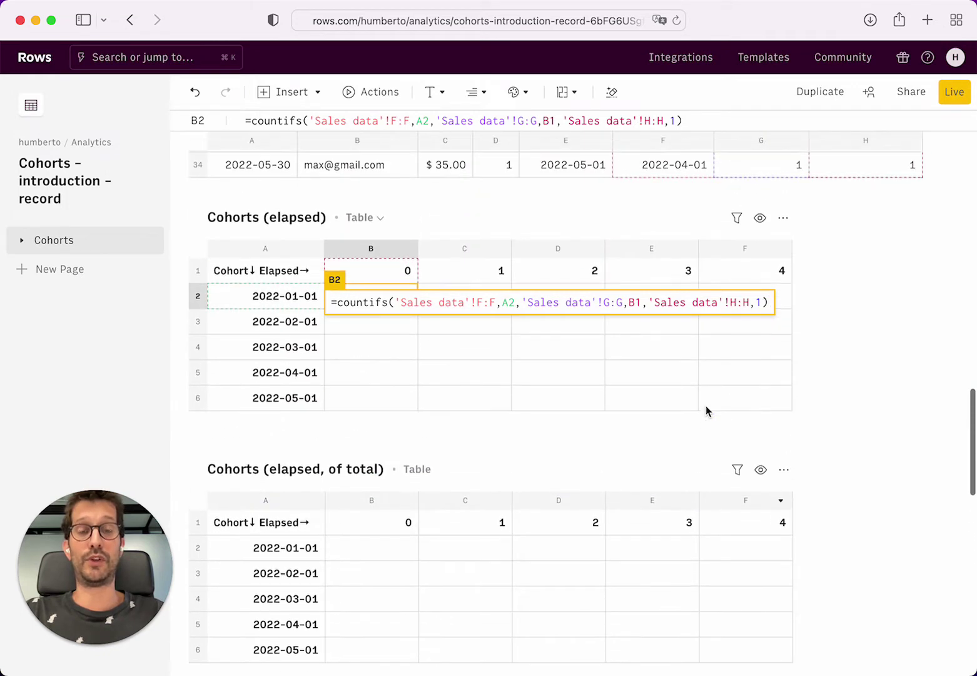
Step: Make the F, A, G, row-1 and H references absolute and commit the B2 formula
{"action": "left_click", "coordinate": [478, 300]}
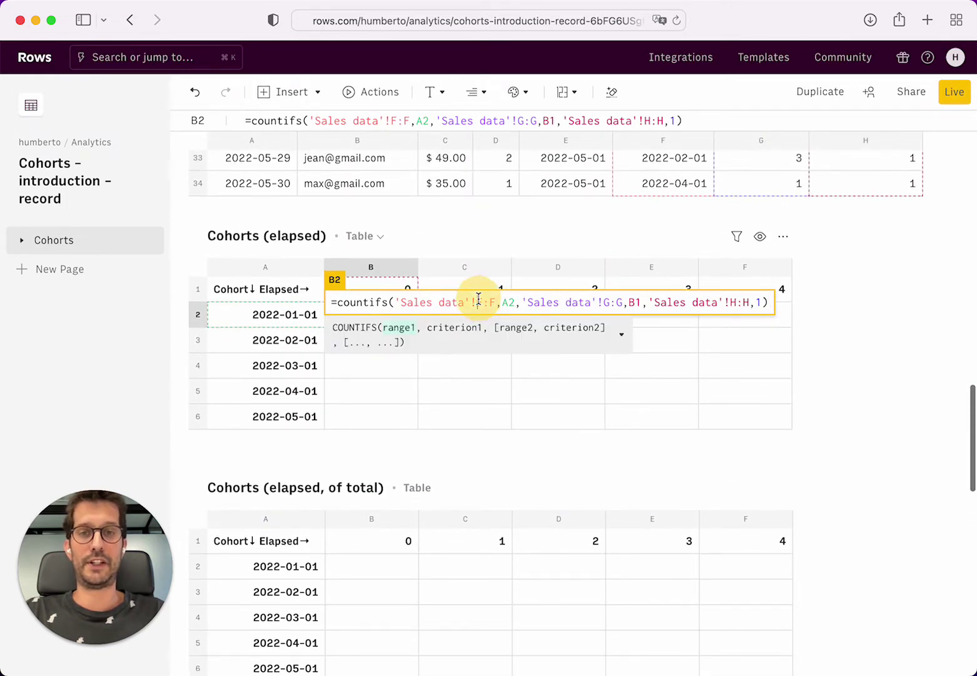
{"action": "type", "text": "$"}
{"action": "key", "text": "Right"}
{"action": "key", "text": "Right"}
{"action": "type", "text": "$F:"}
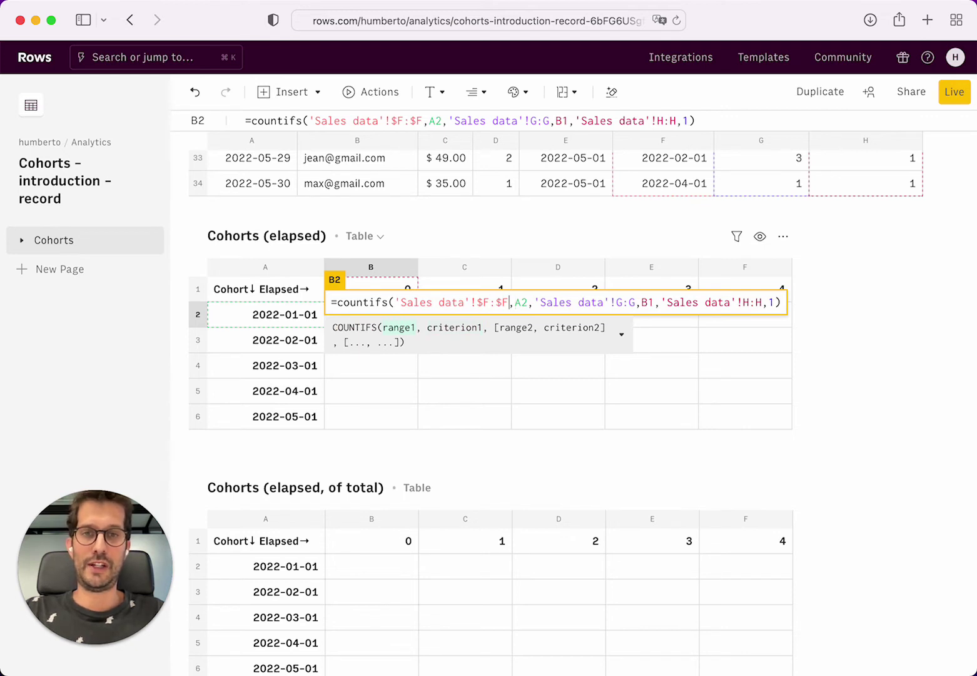
{"action": "type", "text": "$"}
{"action": "key", "text": "Right"}
{"action": "key", "text": "Right"}
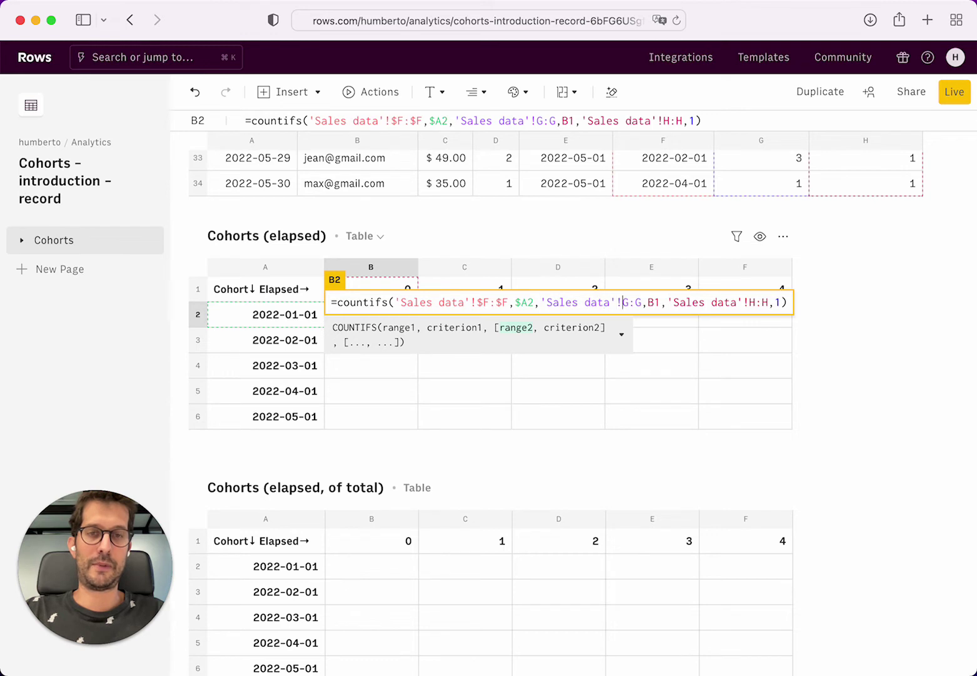
{"action": "type", "text": "$"}
{"action": "key", "text": "Right"}
{"action": "key", "text": "Right"}
{"action": "type", "text": "$F:$F,"}
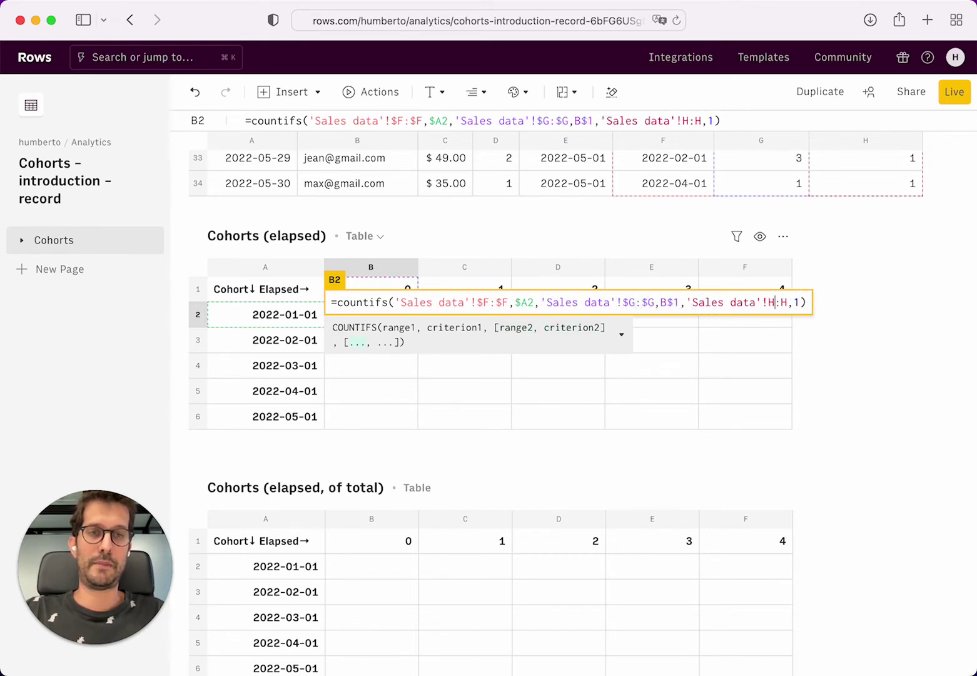
{"action": "type", "text": "$"}
{"action": "key", "text": "Right"}
{"action": "key", "text": "Right"}
{"action": "type", "text": "$"}
{"action": "key", "text": "Return"}
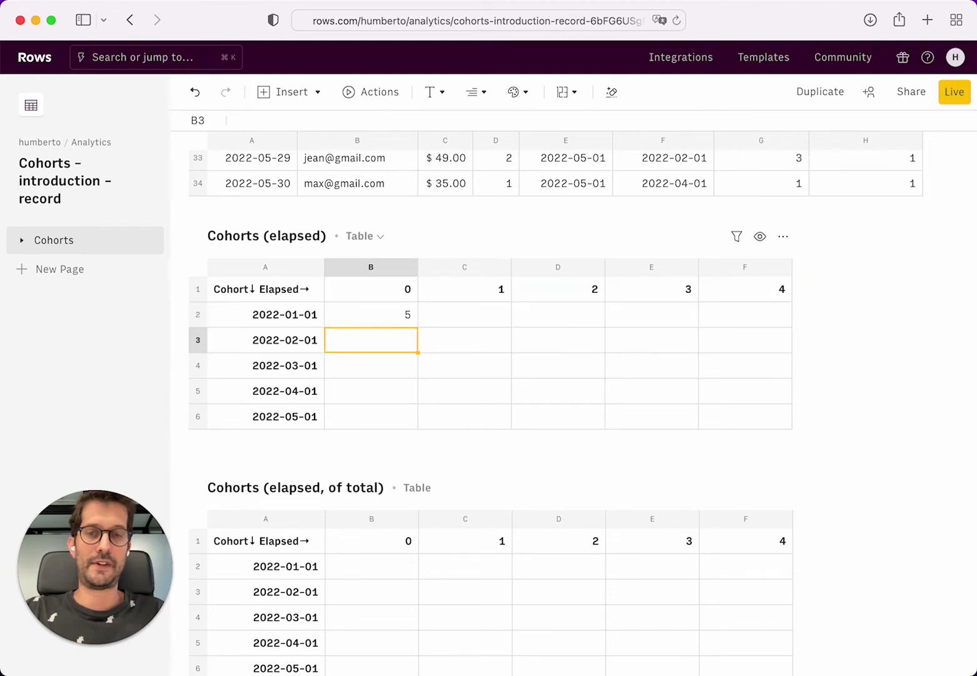
Step: Fill the B2 count formula down to row 6 and paste it into columns C through F
{"action": "key", "text": "Up"}
{"action": "key", "text": "shift+Down"}
{"action": "key", "text": "shift+Down"}
{"action": "key", "text": "shift+Down"}
{"action": "key", "text": "shift+Down"}
{"action": "key", "text": "ctrl+d"}
{"action": "key", "text": "ctrl+c"}
{"action": "key", "text": "Right"}
{"action": "key", "text": "ctrl+v"}
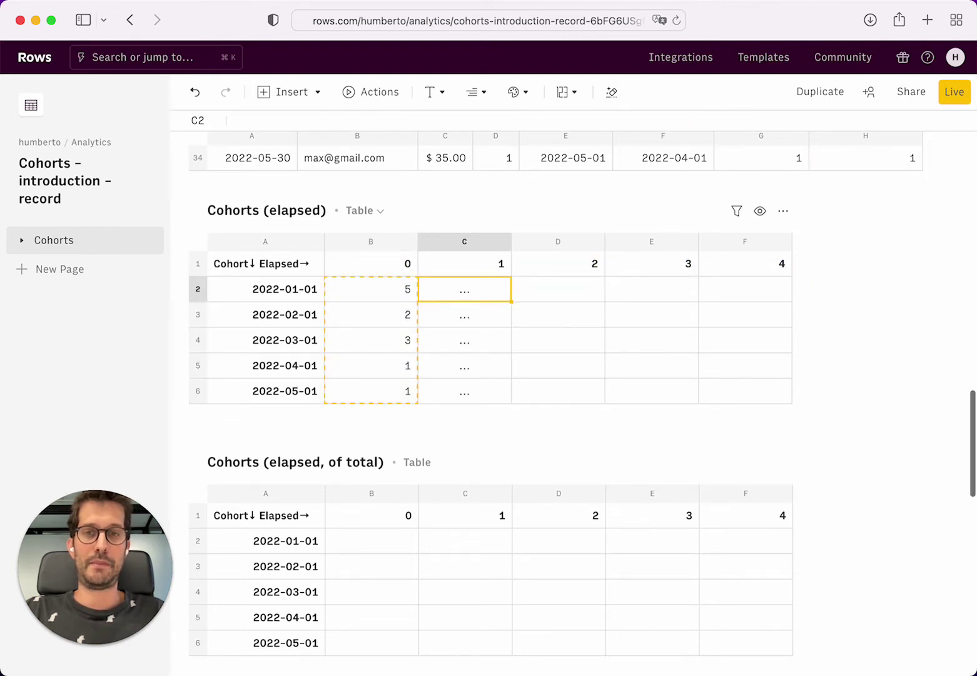
{"action": "key", "text": "Right"}
{"action": "key", "text": "ctrl+v"}
{"action": "key", "text": "Right"}
{"action": "key", "text": "ctrl+v"}
{"action": "key", "text": "Right"}
{"action": "key", "text": "ctrl+v"}
Step: Clear the lower-right cells F3:F6, E4:E6, D5:D6 and C6 to leave a triangle of counts
{"action": "key", "text": "Down"}
{"action": "key", "text": "shift+Down"}
{"action": "key", "text": "shift+Down"}
{"action": "key", "text": "shift+Down"}
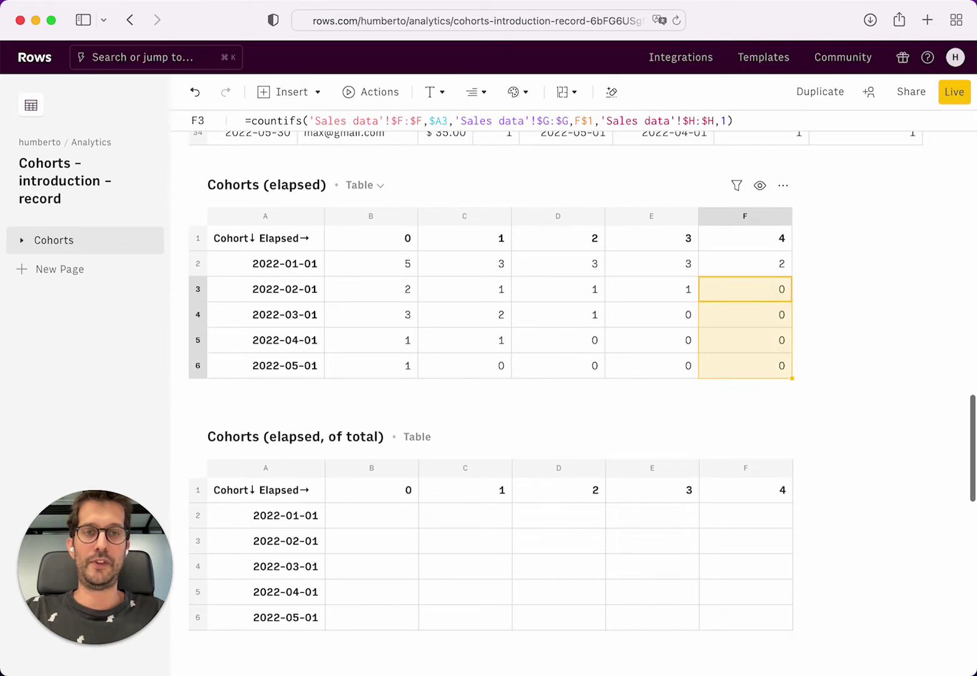
{"action": "key", "text": "Delete"}
{"action": "key", "text": "Left"}
{"action": "key", "text": "Down"}
{"action": "key", "text": "shift+Down"}
{"action": "key", "text": "shift+Down"}
{"action": "key", "text": "Delete"}
{"action": "key", "text": "Left"}
{"action": "key", "text": "Down"}
{"action": "key", "text": "shift+Down"}
{"action": "key", "text": "Delete"}
{"action": "key", "text": "Left"}
{"action": "key", "text": "Delete"}
{"action": "scroll", "coordinate": [488, 401], "scroll_direction": "up", "scroll_amount": 3}
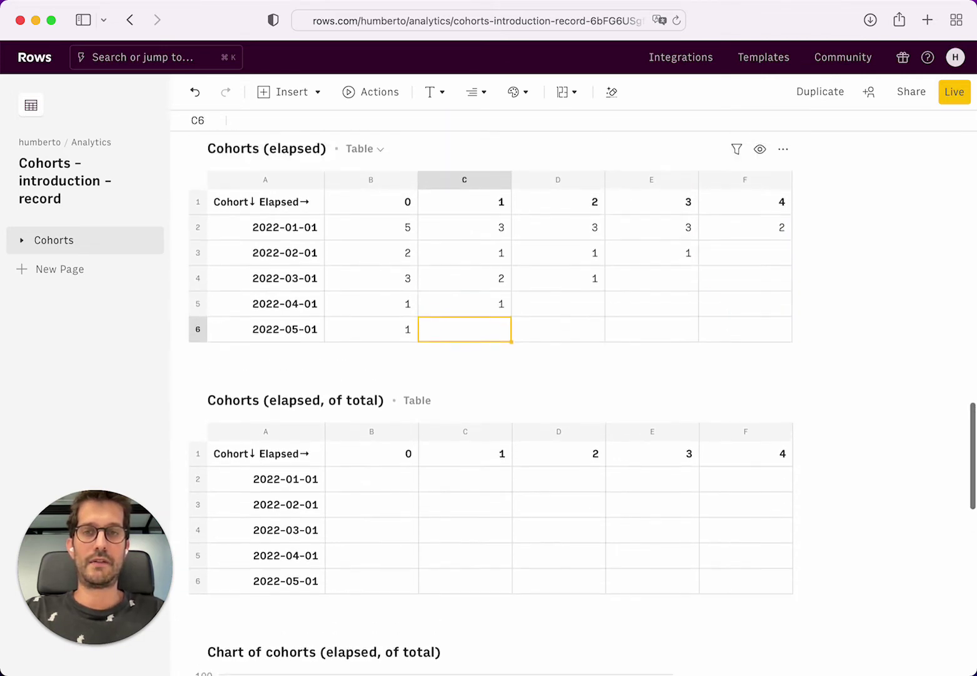
{"action": "left_click", "coordinate": [412, 291]}
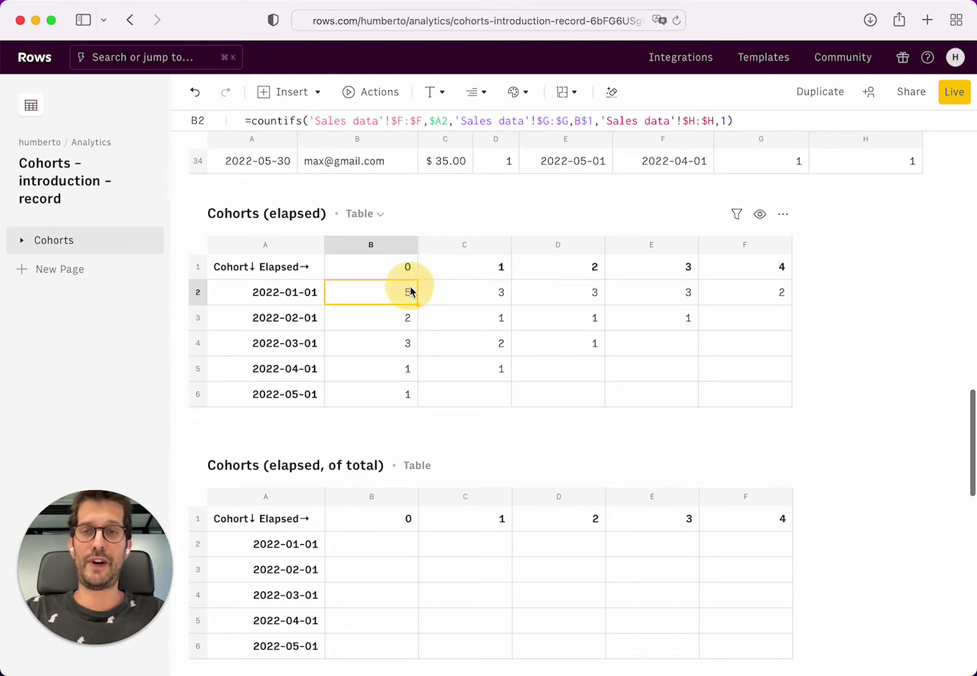
{"action": "left_click", "coordinate": [307, 301], "text": "shift"}
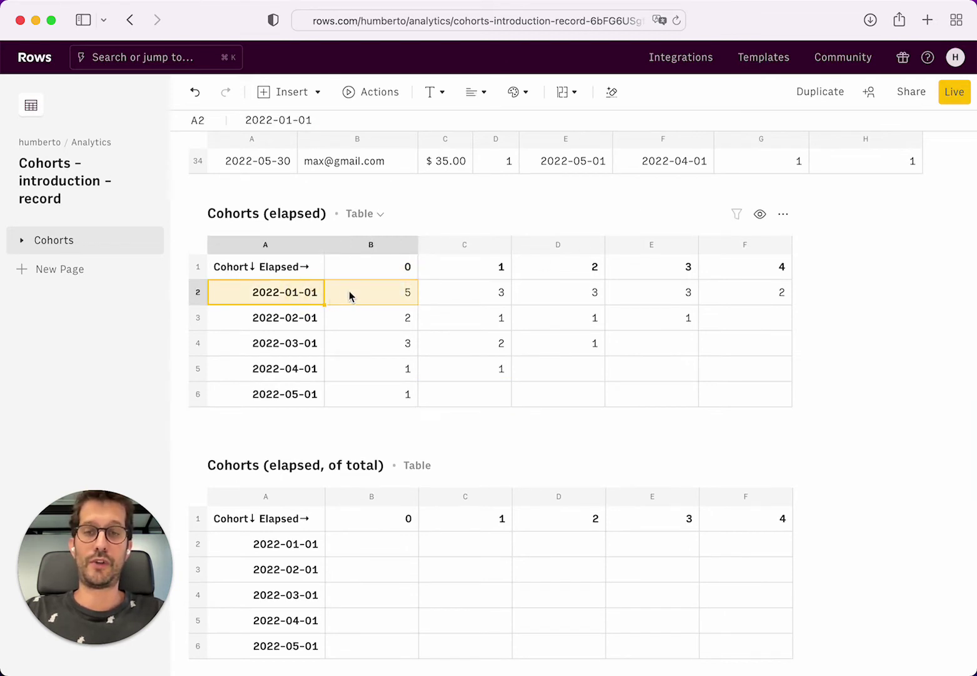
{"action": "left_click", "coordinate": [375, 271], "text": "super"}
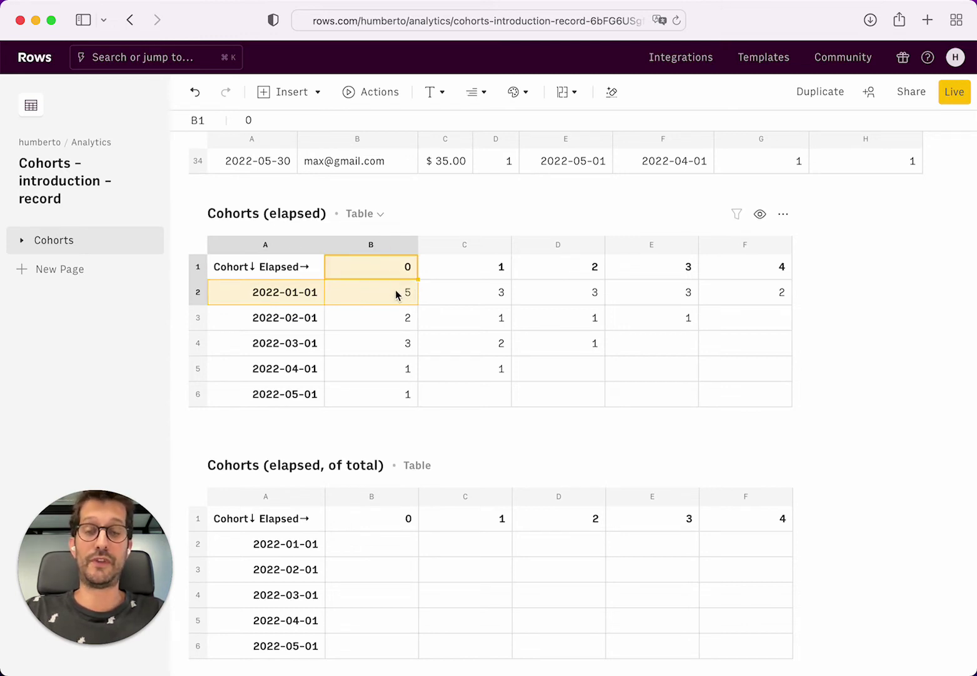
{"action": "left_click", "coordinate": [456, 294]}
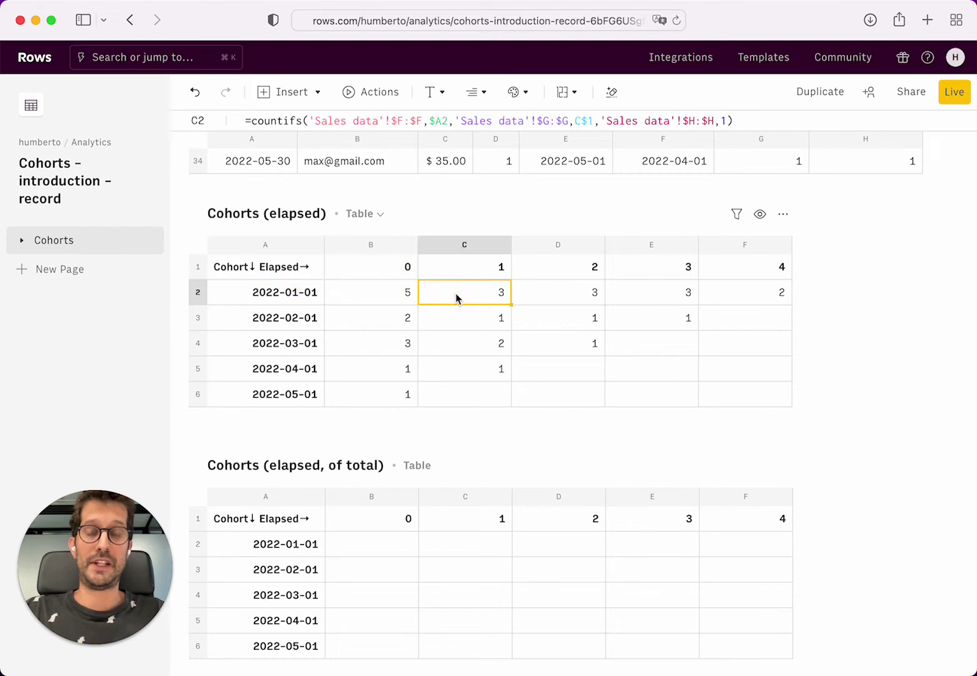
{"action": "left_click", "coordinate": [466, 273]}
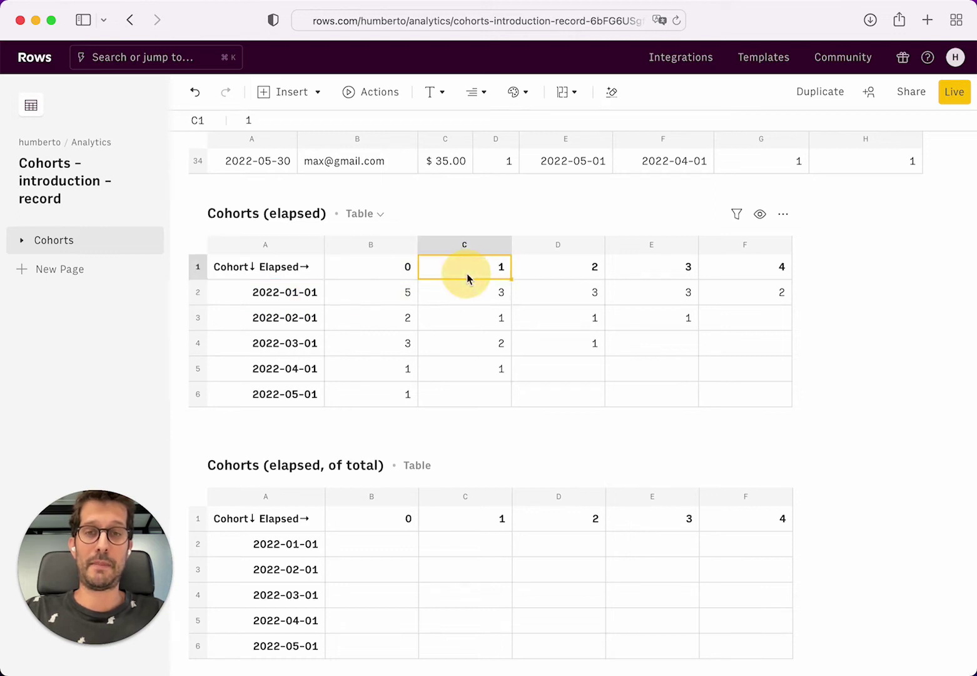
{"action": "left_click", "coordinate": [557, 291]}
{"action": "left_click_drag", "start_coordinate": [399, 294], "coordinate": [738, 400]}
{"action": "left_click", "coordinate": [410, 303]}
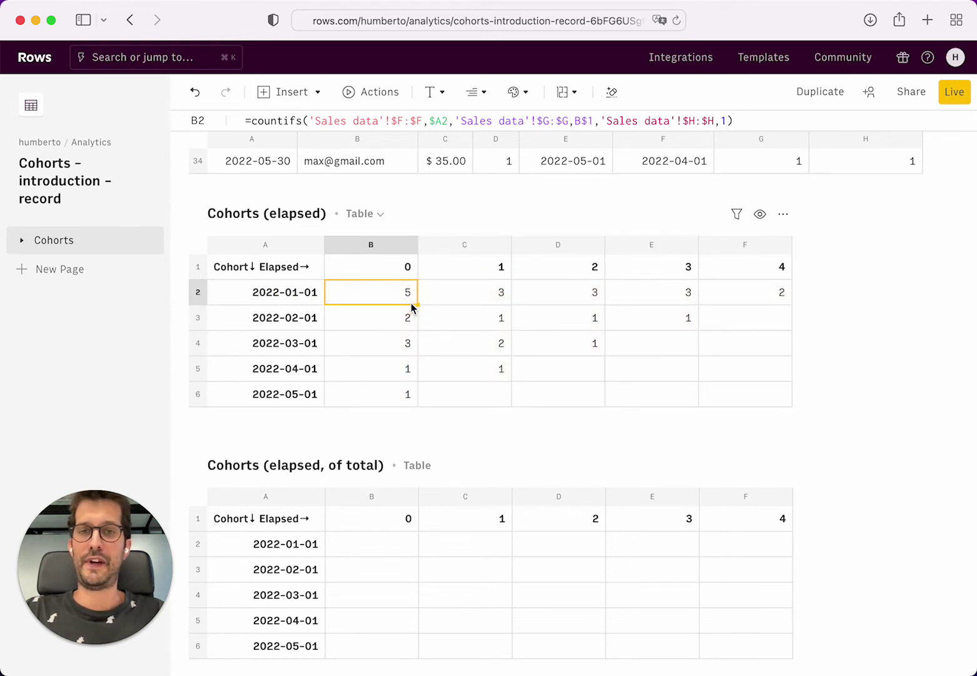
{"action": "left_click_drag", "start_coordinate": [417, 304], "coordinate": [503, 301]}
{"action": "scroll", "coordinate": [375, 283], "scroll_direction": "down", "scroll_amount": 1}
{"action": "left_click", "coordinate": [378, 258]}
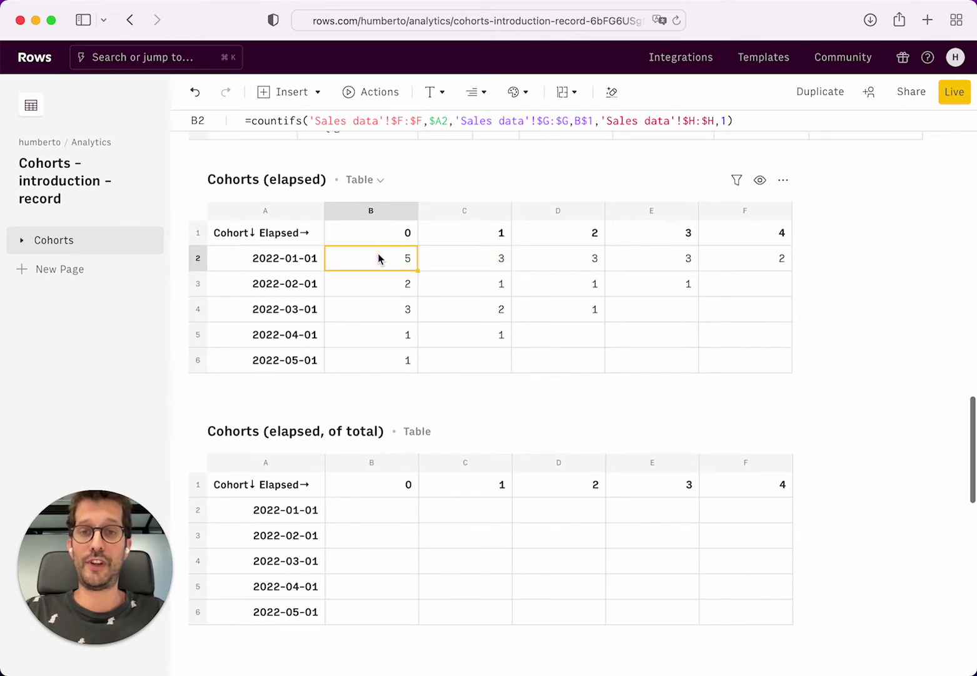
Step: Paste the count formula into B2 and divide it by the same COUNTIFS using elapsed month 0
{"action": "left_click", "coordinate": [392, 511]}
{"action": "key", "text": "ctrl+v"}
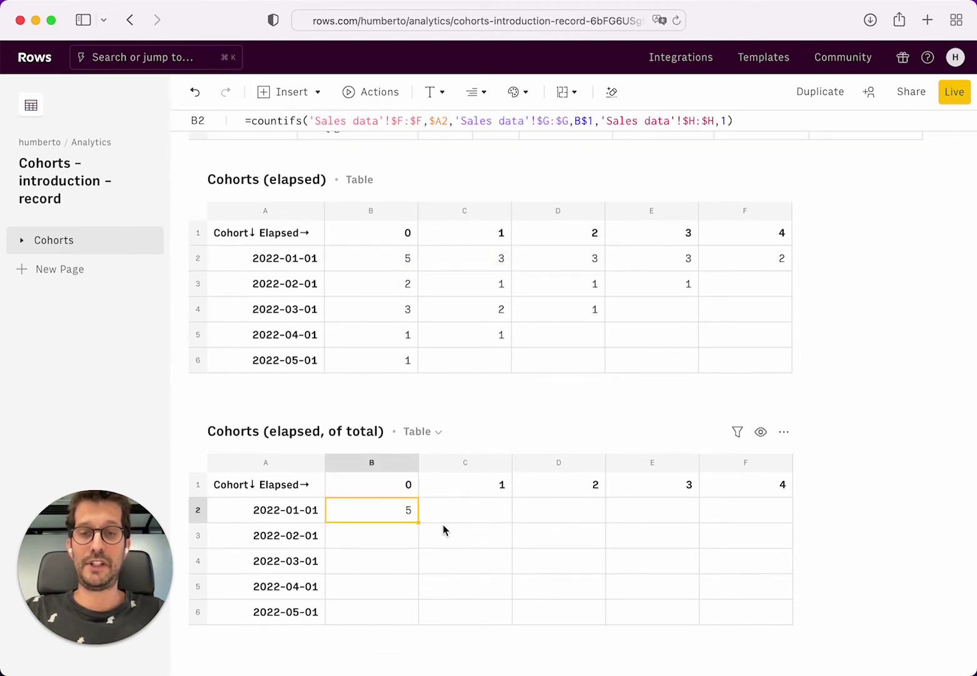
{"action": "key", "text": "F2"}
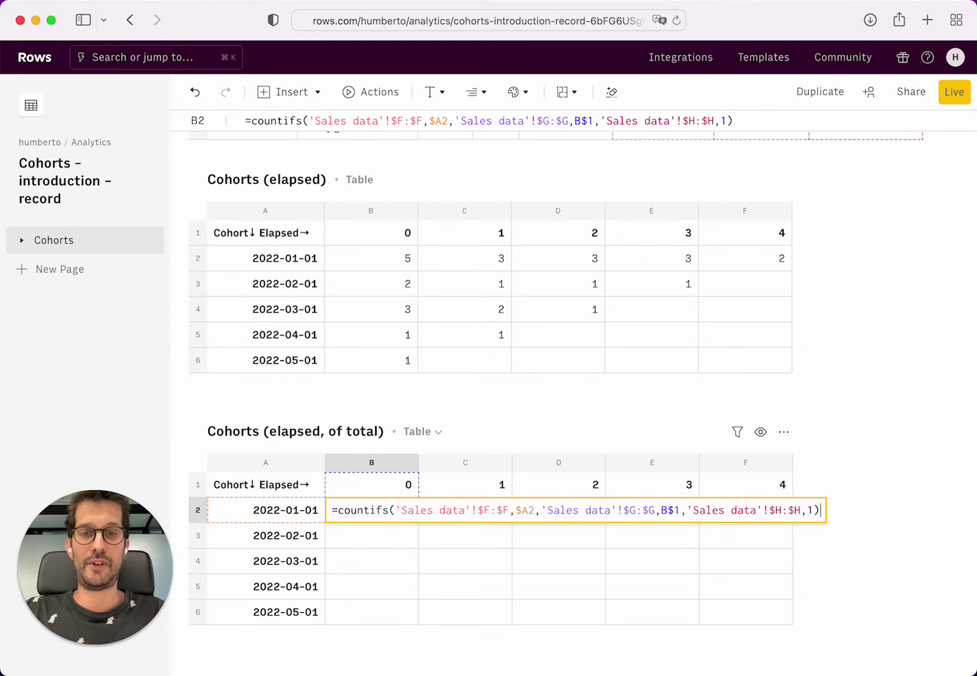
{"action": "type", "text": "/"}
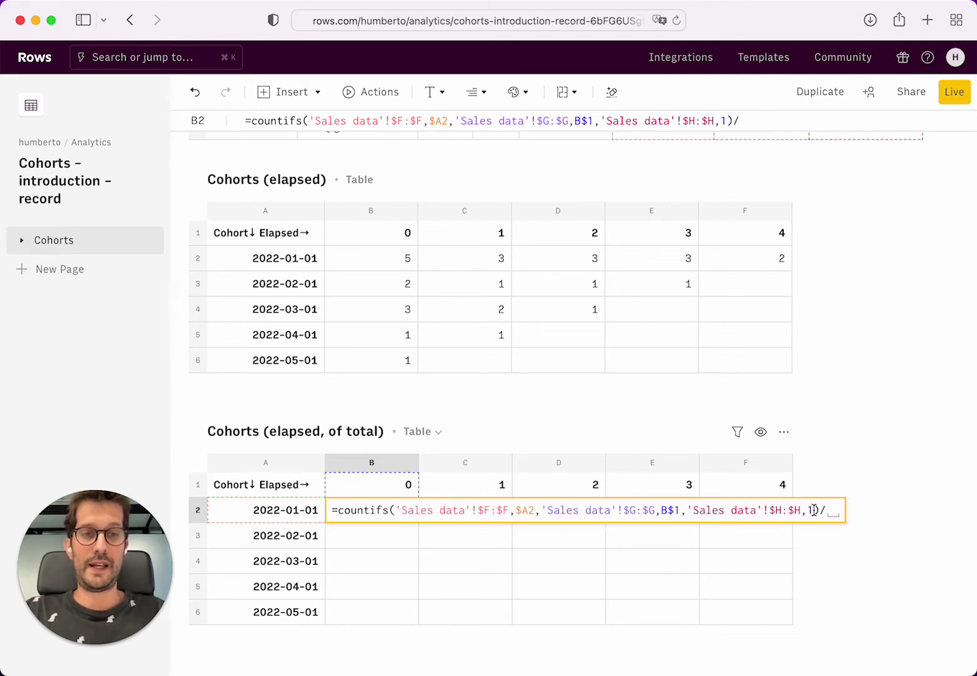
{"action": "left_click_drag", "start_coordinate": [819, 508], "coordinate": [338, 506]}
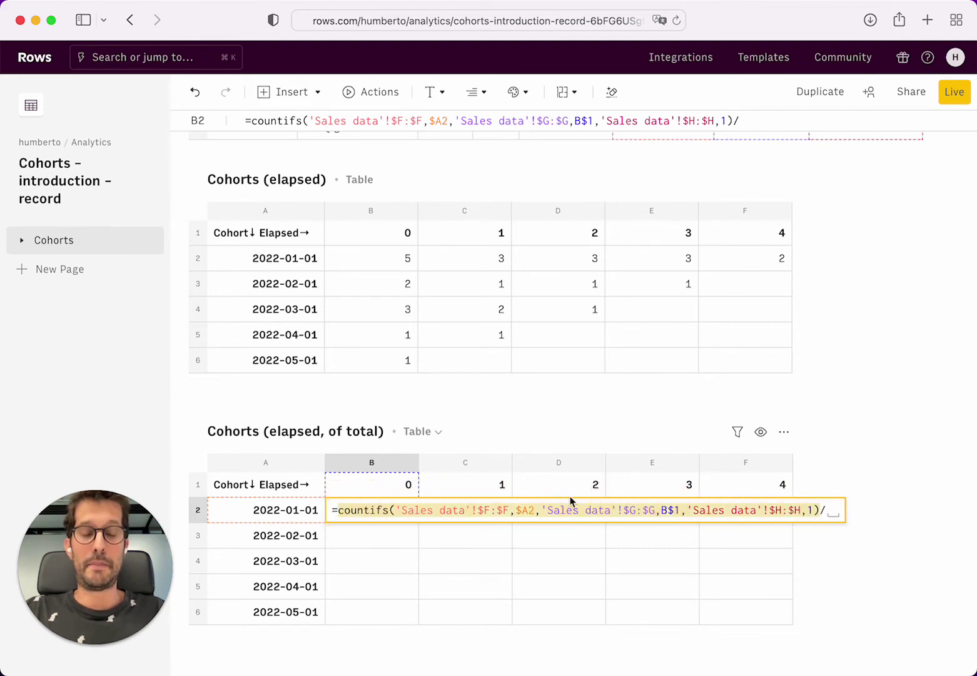
{"action": "left_click", "coordinate": [827, 509]}
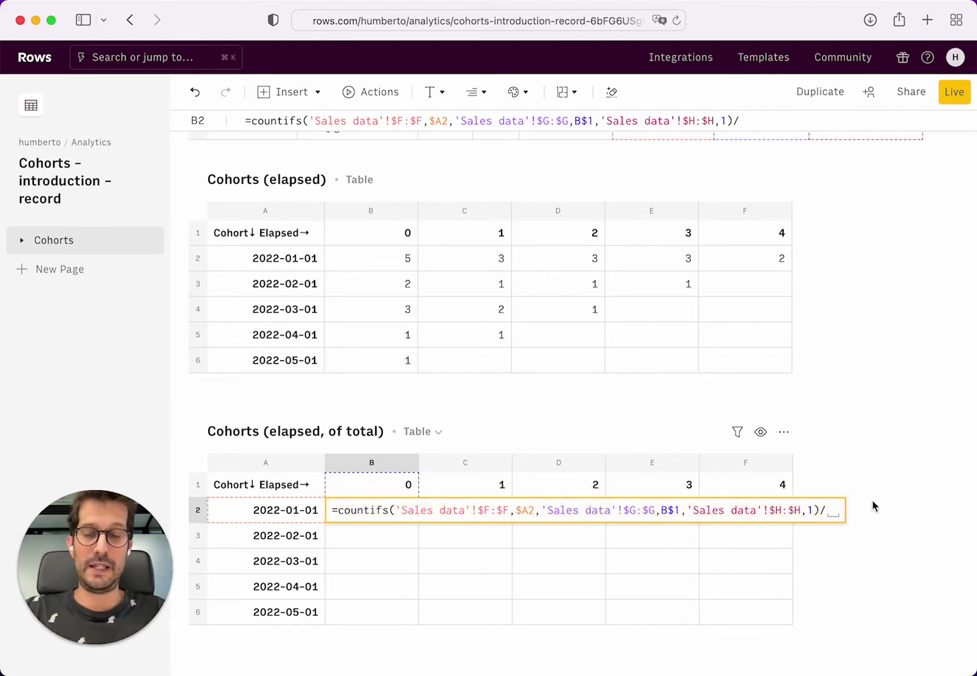
{"action": "key", "text": "super+v"}
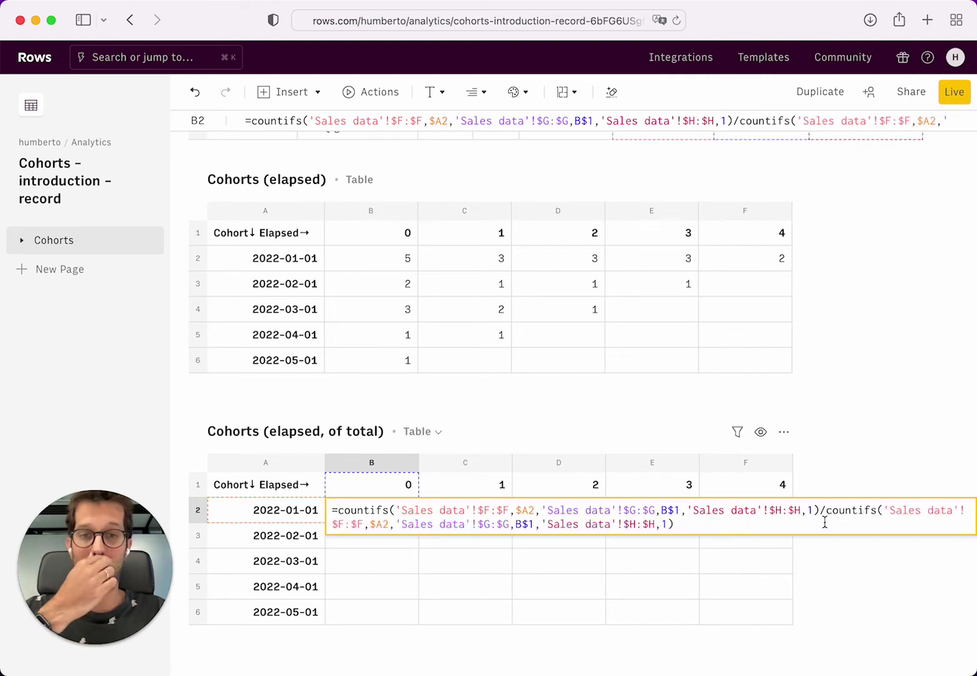
{"action": "double_click", "coordinate": [535, 522]}
{"action": "key", "text": "BackSpace"}
{"action": "type", "text": "0"}
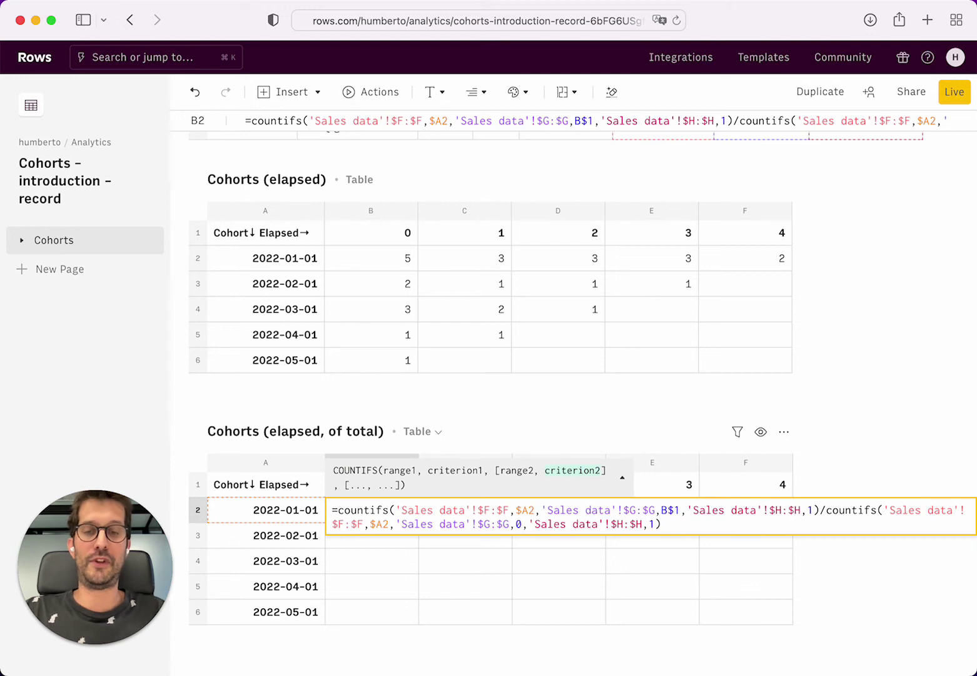
{"action": "key", "text": "Return"}
Step: Fill the B2 ratio formula down to row 6 and paste it into columns C through F
{"action": "key", "text": "Up"}
{"action": "key", "text": "ctrl+c"}
{"action": "key", "text": "shift+Down"}
{"action": "key", "text": "shift+Down"}
{"action": "key", "text": "shift+Down"}
{"action": "key", "text": "shift+Down"}
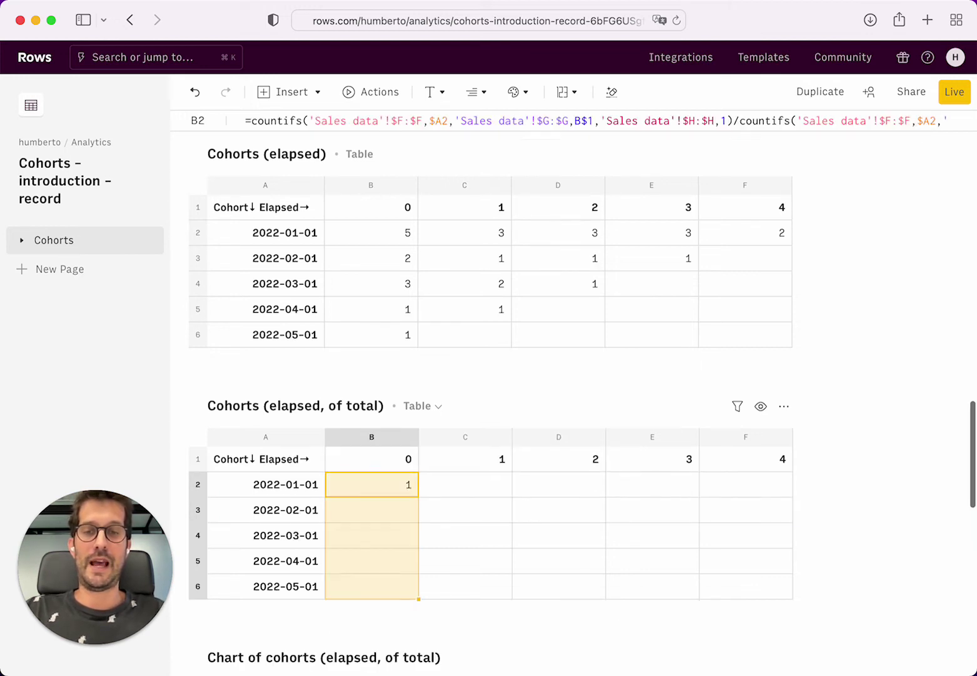
{"action": "key", "text": "ctrl+v"}
{"action": "key", "text": "ctrl+c"}
{"action": "key", "text": "Right"}
{"action": "key", "text": "ctrl+v"}
{"action": "key", "text": "Right"}
{"action": "key", "text": "ctrl+v"}
{"action": "key", "text": "Right"}
{"action": "key", "text": "ctrl+v"}
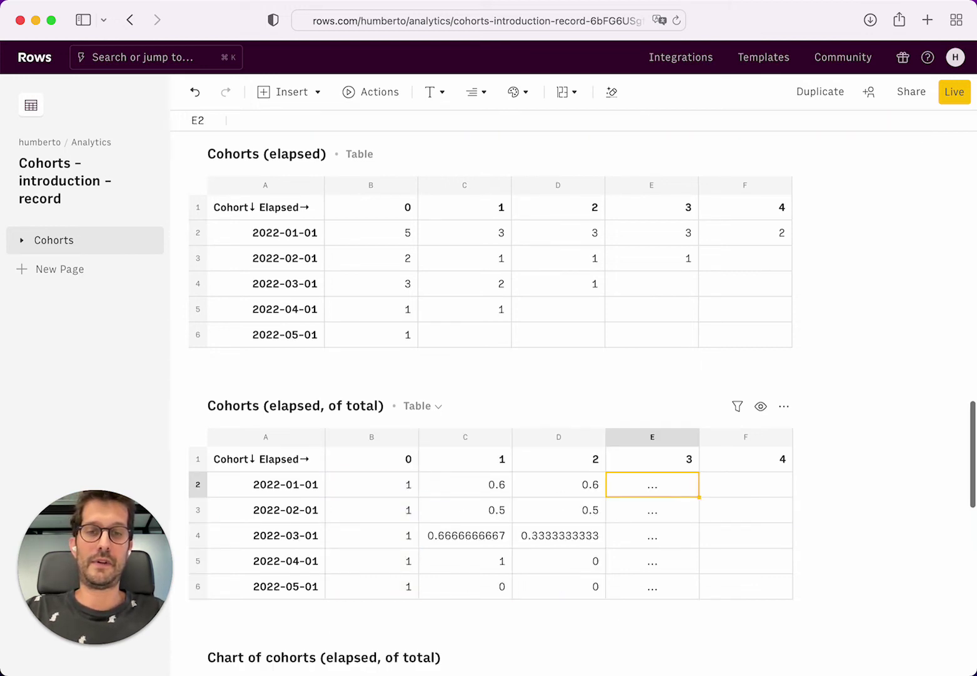
{"action": "key", "text": "Right"}
{"action": "key", "text": "ctrl+v"}
Step: Format B2:F6 as percentages with 0 decimal places
{"action": "key", "text": "shift+Left"}
{"action": "key", "text": "shift+Left"}
{"action": "key", "text": "shift+Left"}
{"action": "key", "text": "shift+Left"}
{"action": "key", "text": "shift+Down"}
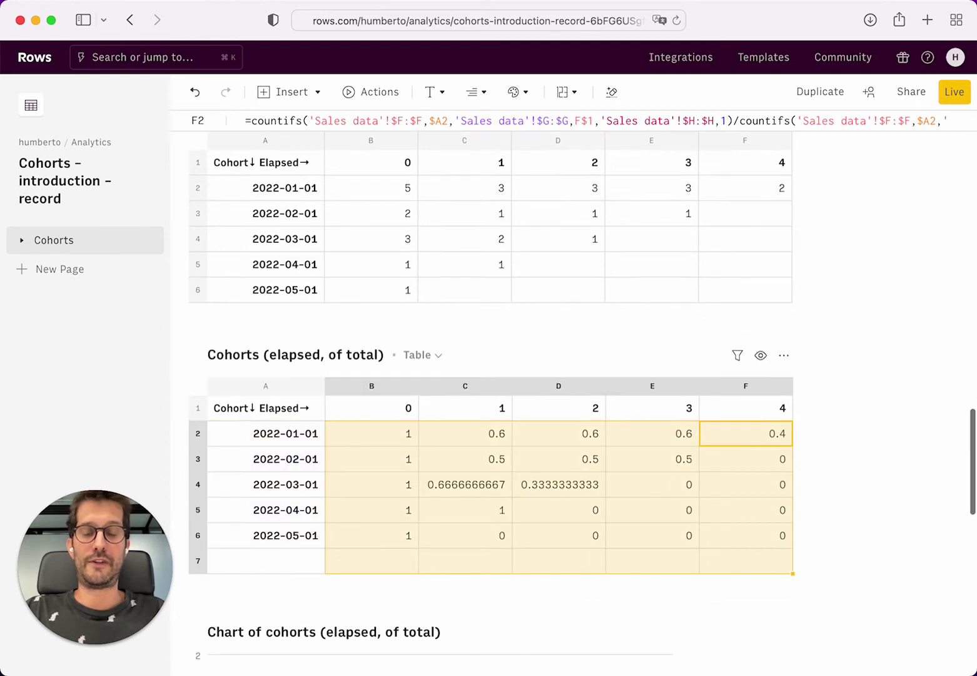
{"action": "key", "text": "shift+Up"}
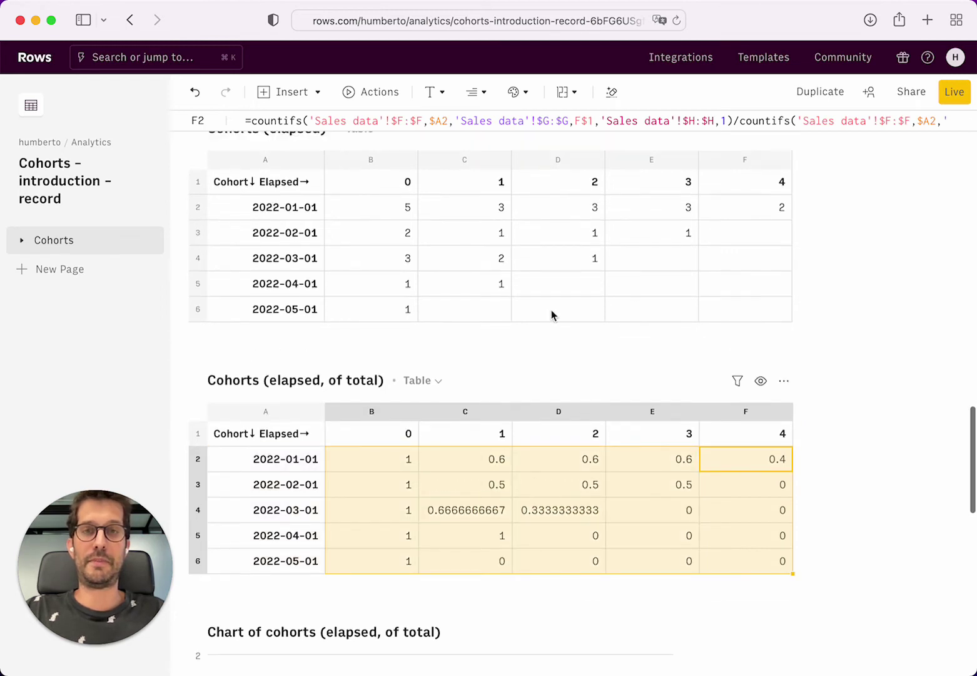
{"action": "left_click", "coordinate": [566, 92]}
{"action": "left_click", "coordinate": [634, 263]}
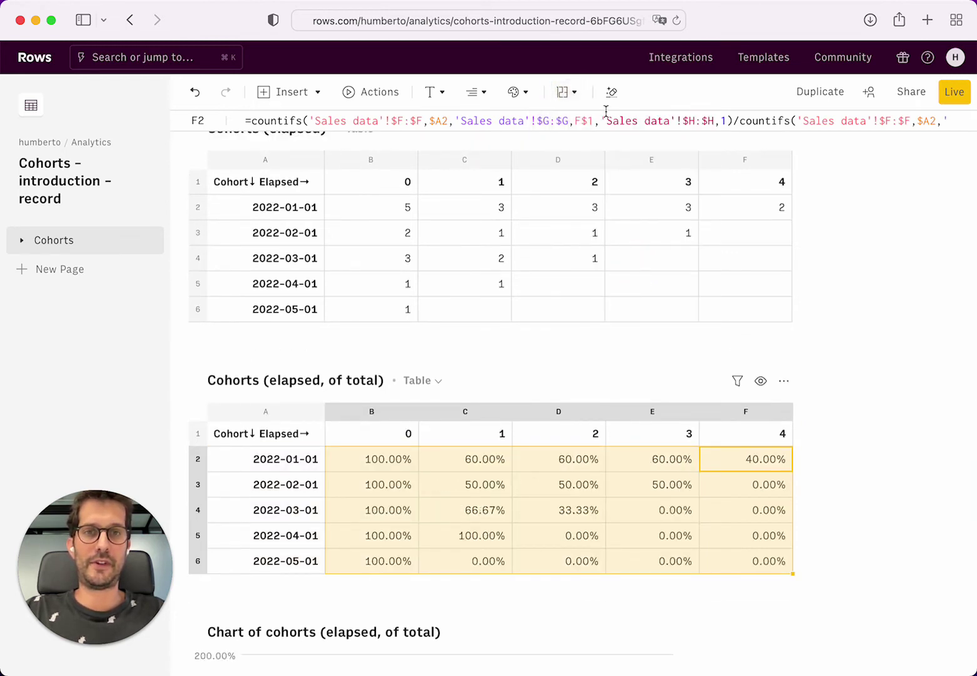
{"action": "left_click", "coordinate": [566, 92]}
{"action": "left_click", "coordinate": [662, 356]}
{"action": "left_click", "coordinate": [660, 355]}
{"action": "key", "text": "Escape"}
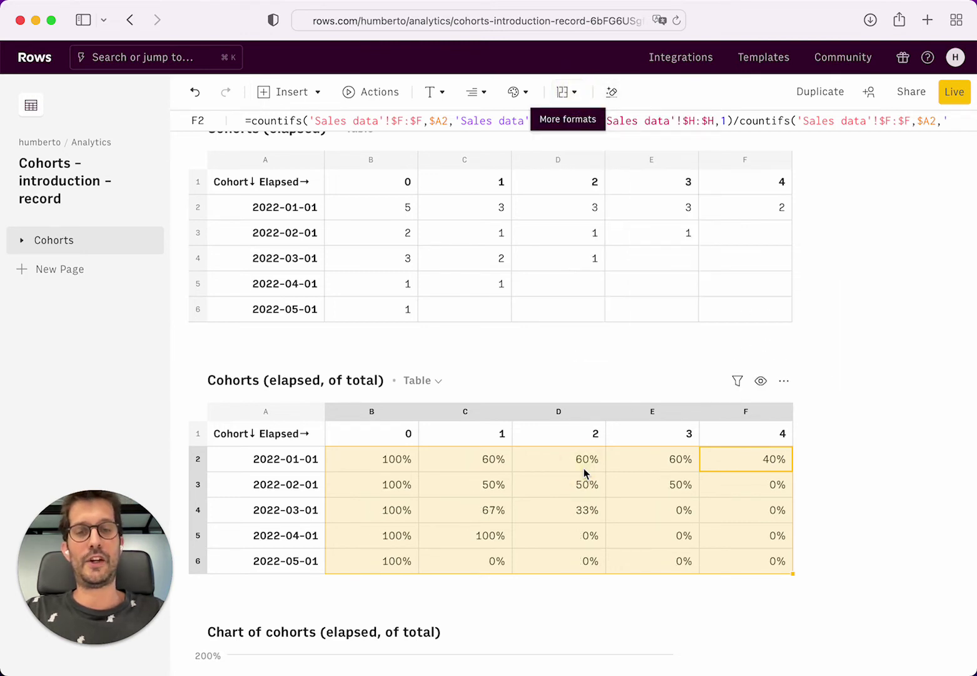
Step: Delete the trailing 0% cells F3:F6, E4:E6, D5:D6 and C6
{"action": "key", "text": "Right"}
{"action": "key", "text": "Left"}
{"action": "key", "text": "Down"}
{"action": "key", "text": "shift+Down"}
{"action": "key", "text": "shift+Down"}
{"action": "key", "text": "shift+Down"}
{"action": "key", "text": "Delete"}
{"action": "key", "text": "Left"}
{"action": "key", "text": "Down"}
{"action": "key", "text": "shift+Down"}
{"action": "key", "text": "shift+Down"}
{"action": "key", "text": "Delete"}
{"action": "key", "text": "Left"}
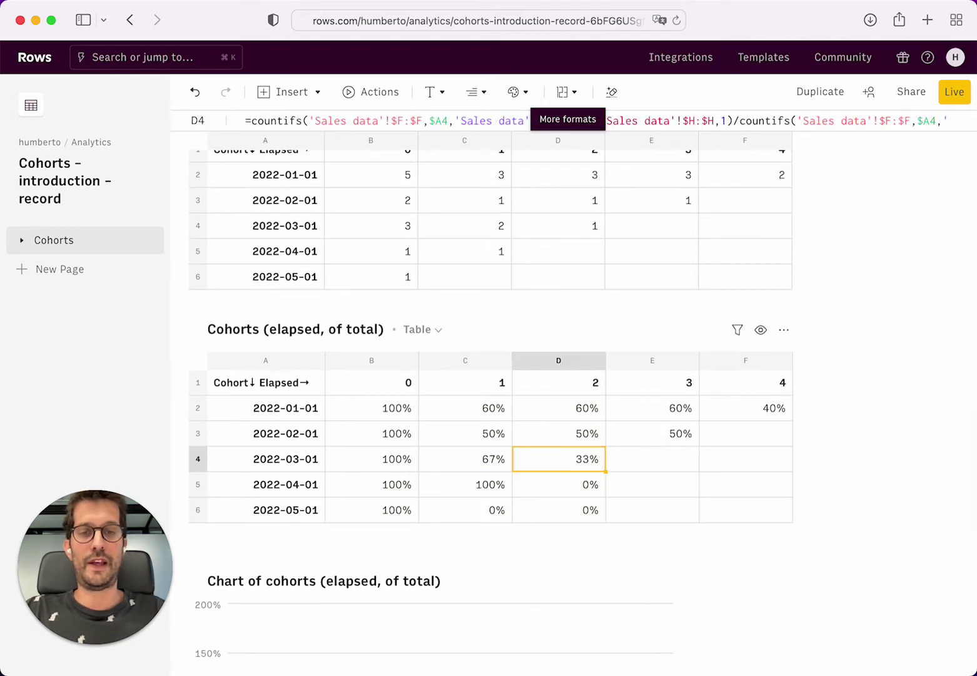
{"action": "key", "text": "Down"}
{"action": "key", "text": "shift+Down"}
{"action": "key", "text": "Delete"}
{"action": "key", "text": "Left"}
{"action": "key", "text": "Down"}
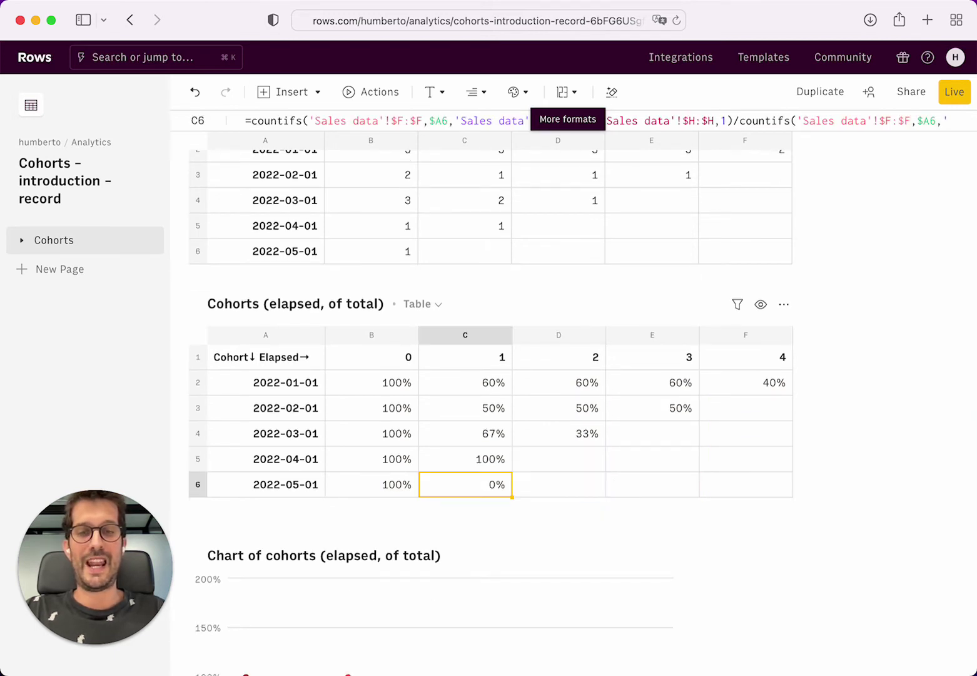
{"action": "key", "text": "Delete"}
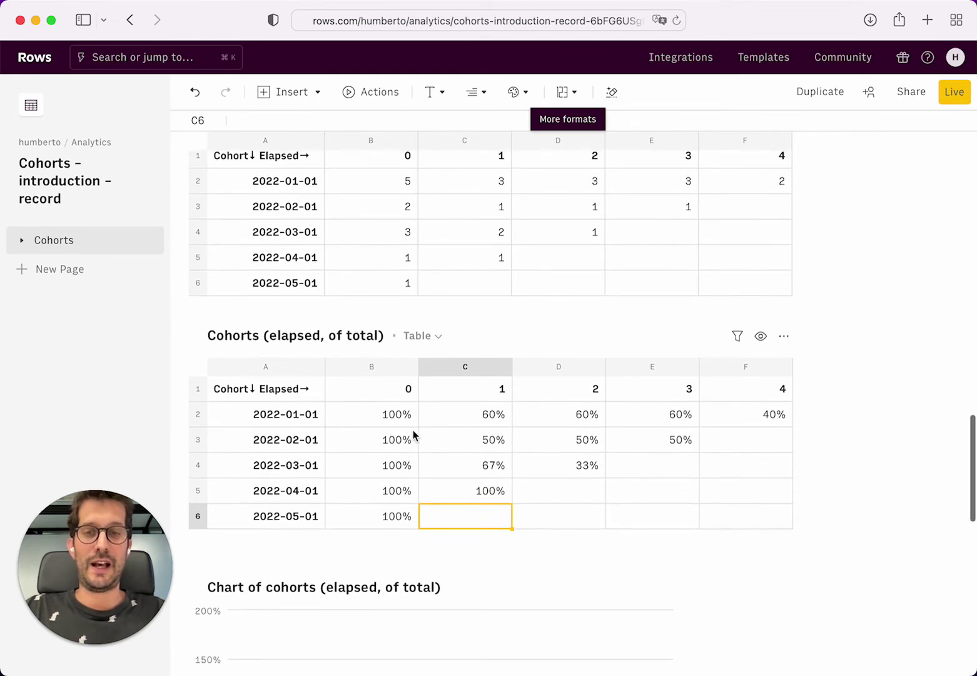
{"action": "left_click_drag", "start_coordinate": [398, 413], "coordinate": [394, 516]}
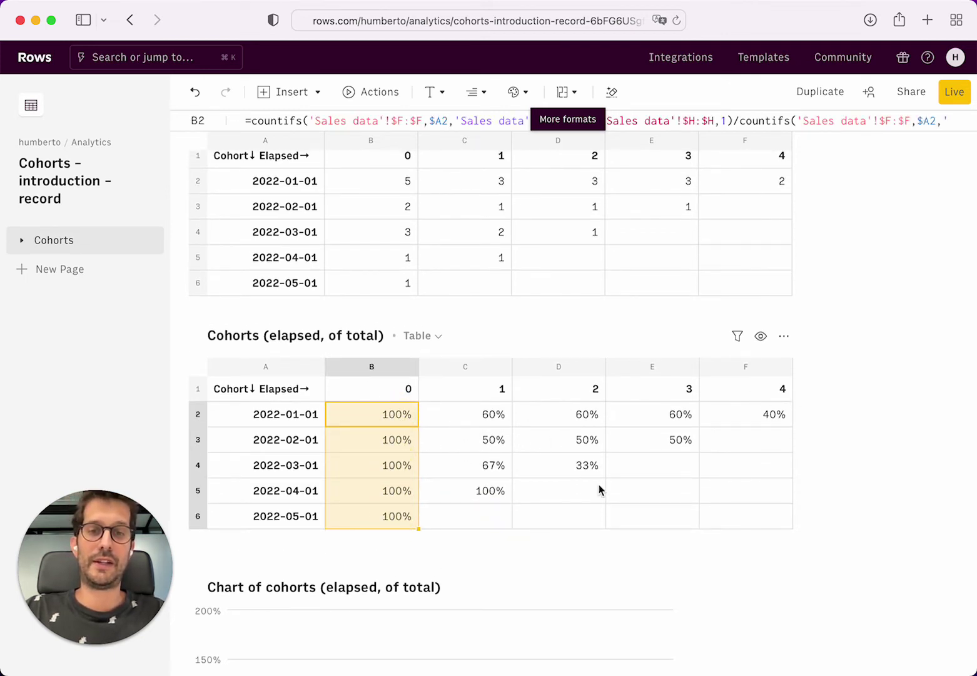
{"action": "scroll", "coordinate": [598, 486], "scroll_direction": "down", "scroll_amount": 10}
{"action": "scroll", "coordinate": [598, 485], "scroll_direction": "up", "scroll_amount": 2}
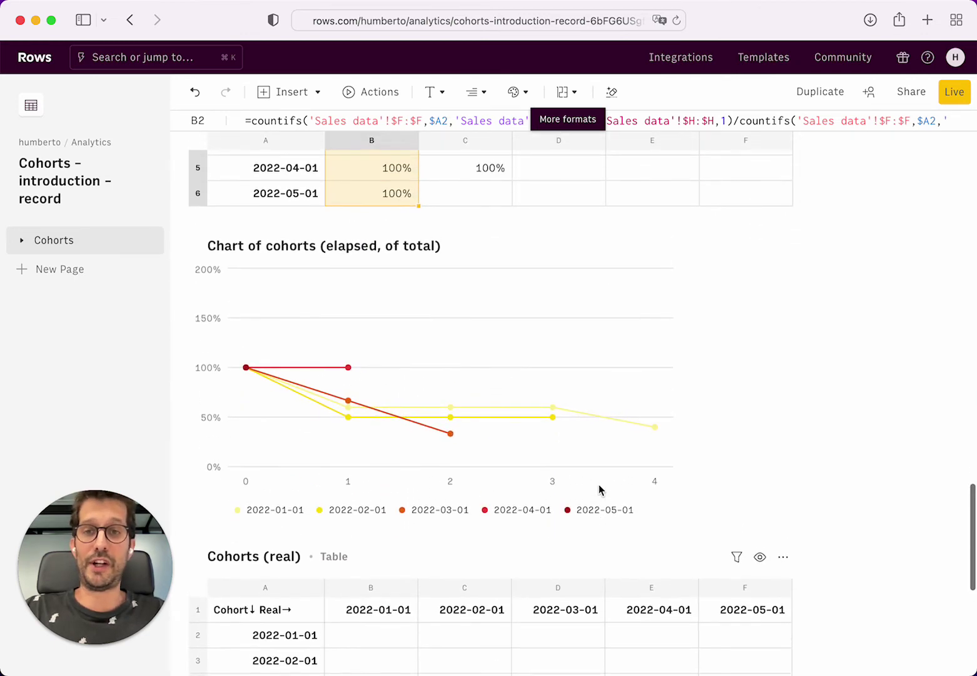
{"action": "left_click", "coordinate": [615, 247]}
{"action": "scroll", "coordinate": [765, 320], "scroll_direction": "down", "scroll_amount": 2}
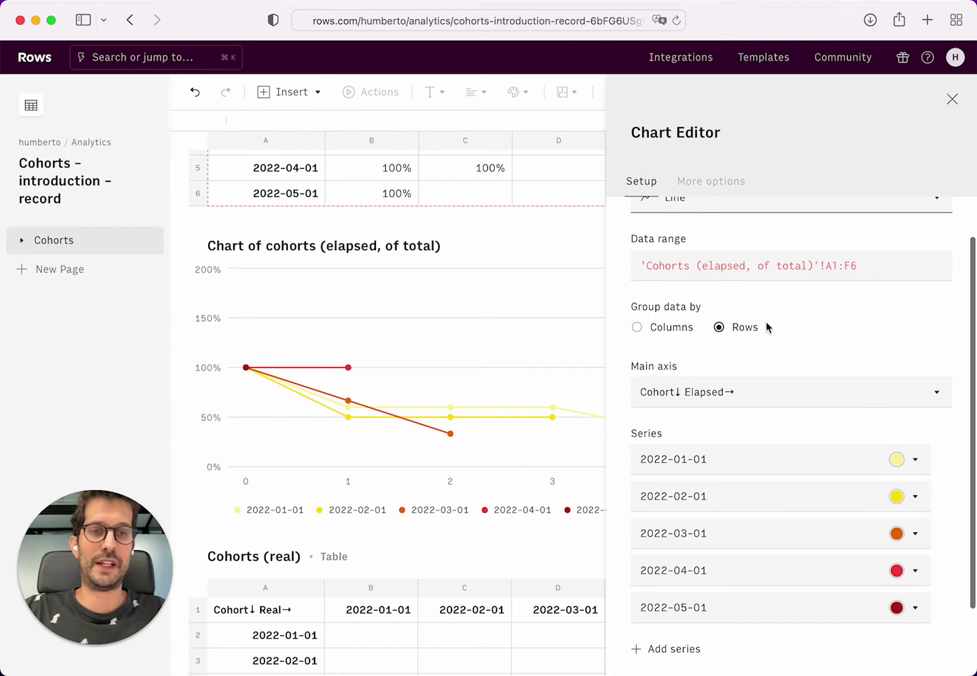
{"action": "key", "text": "Escape"}
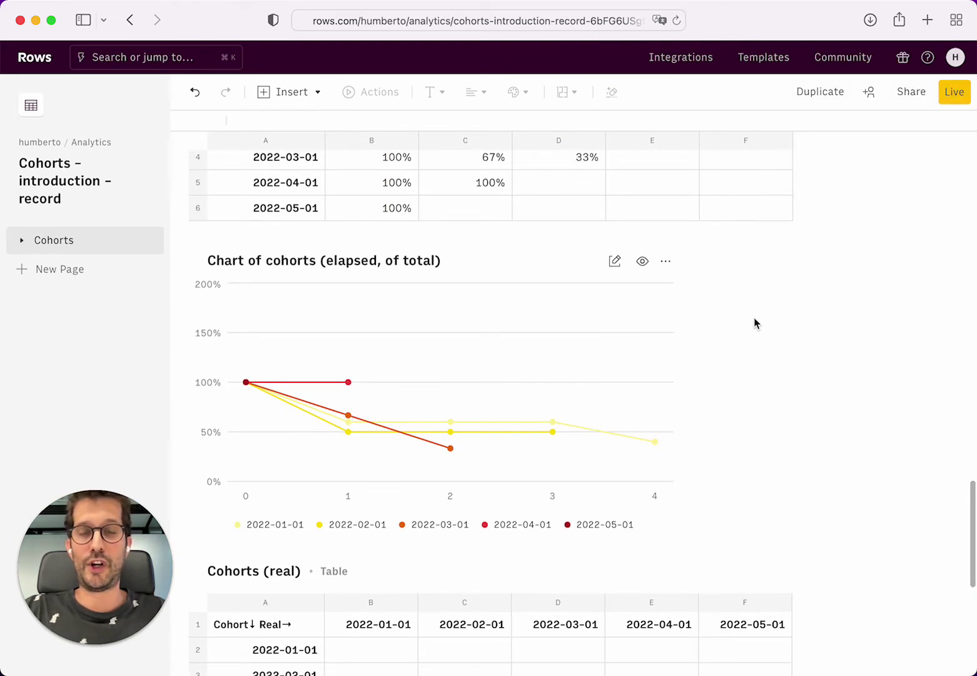
{"action": "scroll", "coordinate": [754, 323], "scroll_direction": "up", "scroll_amount": 5}
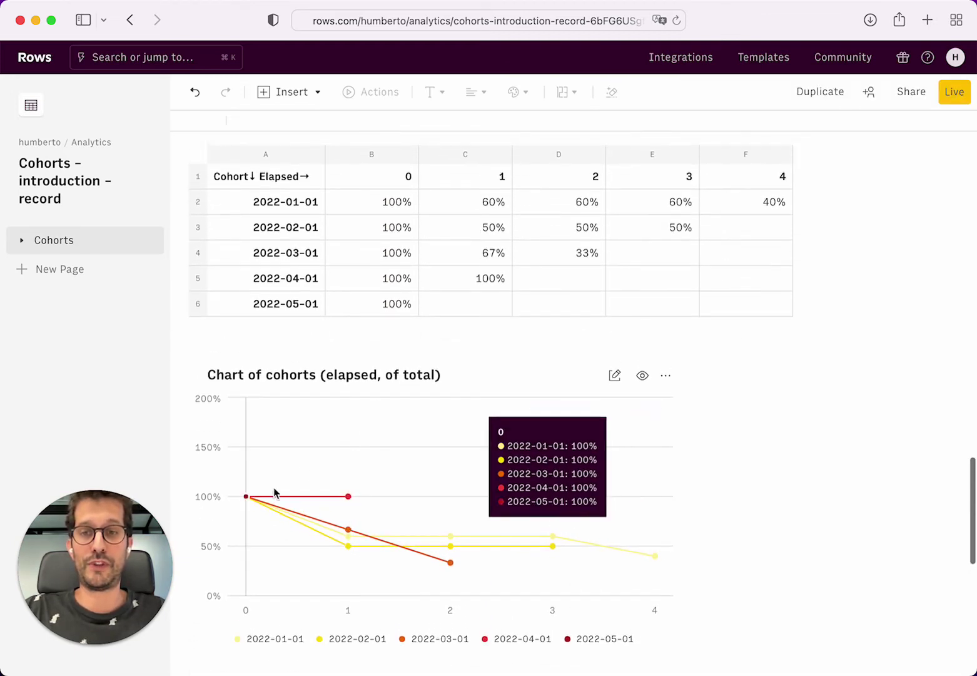
{"action": "mouse_move", "coordinate": [245, 501]}
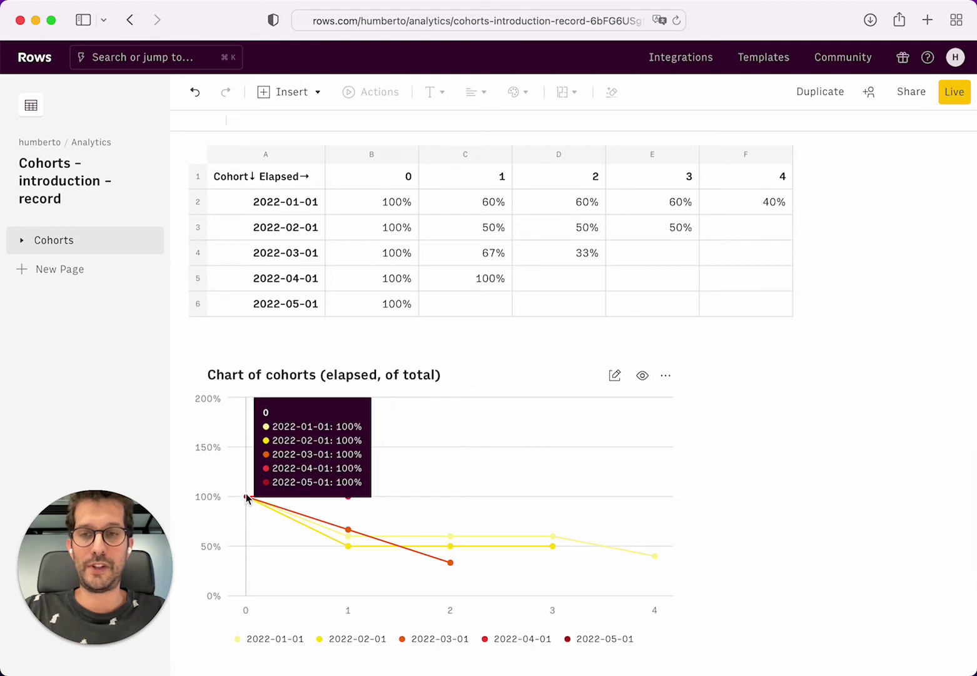
{"action": "left_click", "coordinate": [374, 305]}
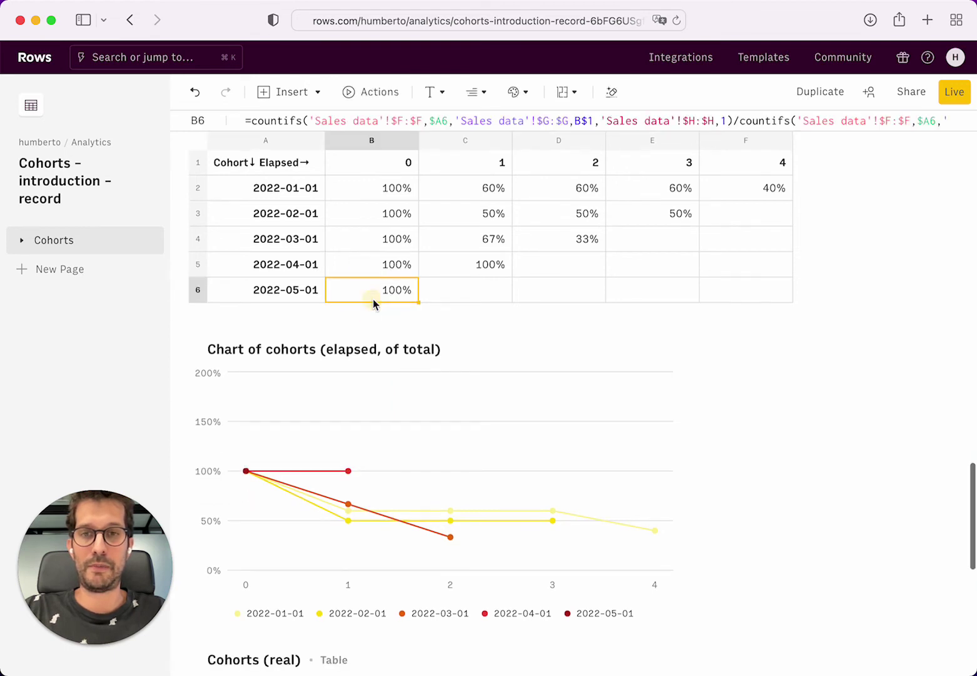
{"action": "left_click_drag", "start_coordinate": [383, 269], "coordinate": [458, 257]}
{"action": "mouse_move", "coordinate": [278, 463]}
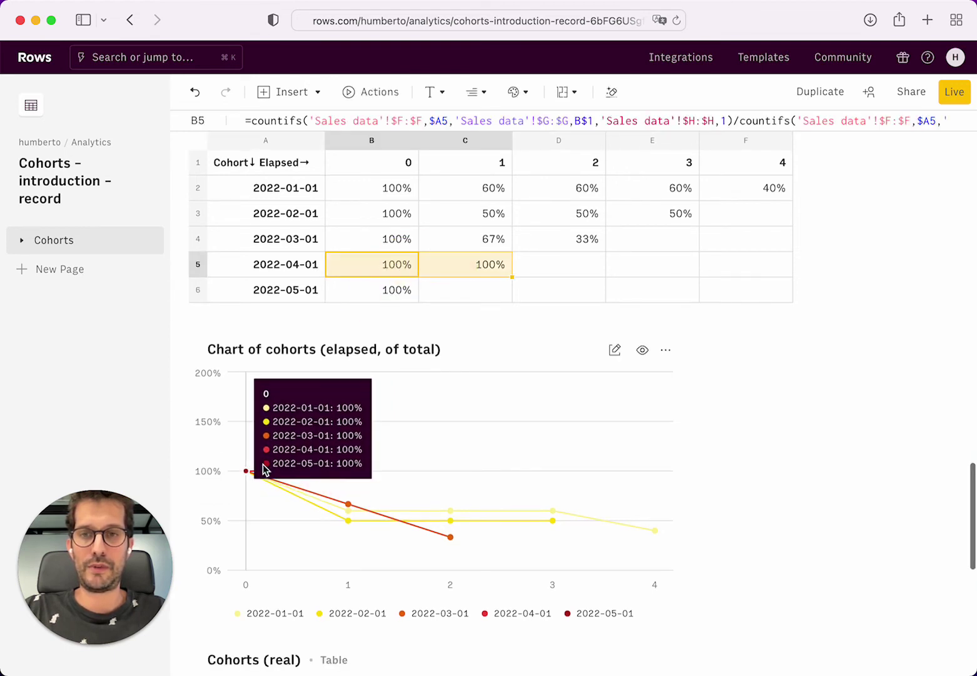
{"action": "mouse_move", "coordinate": [484, 421]}
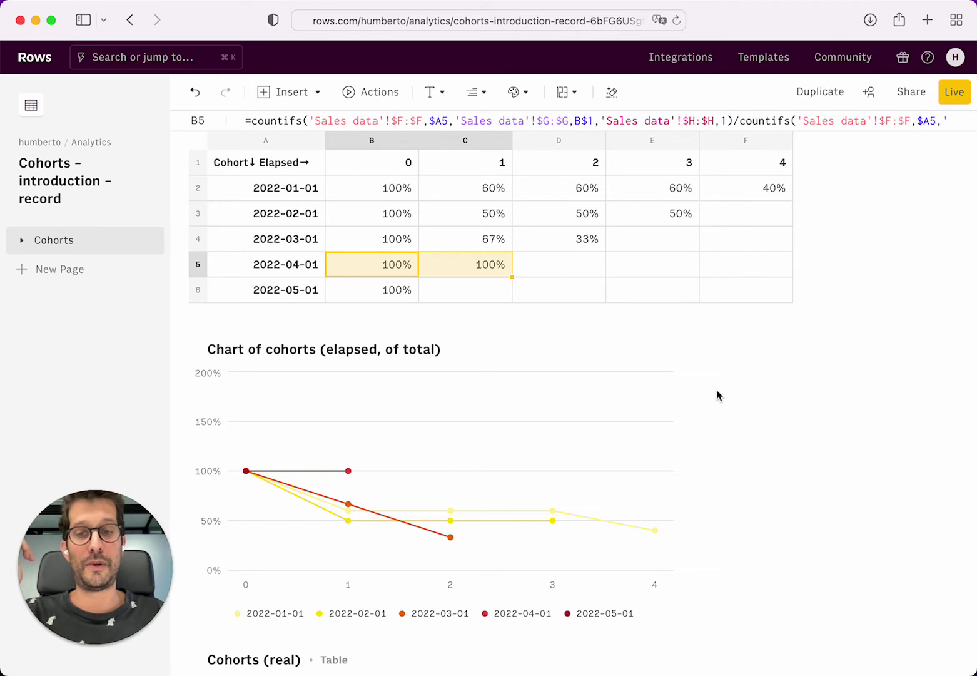
{"action": "mouse_move", "coordinate": [497, 530]}
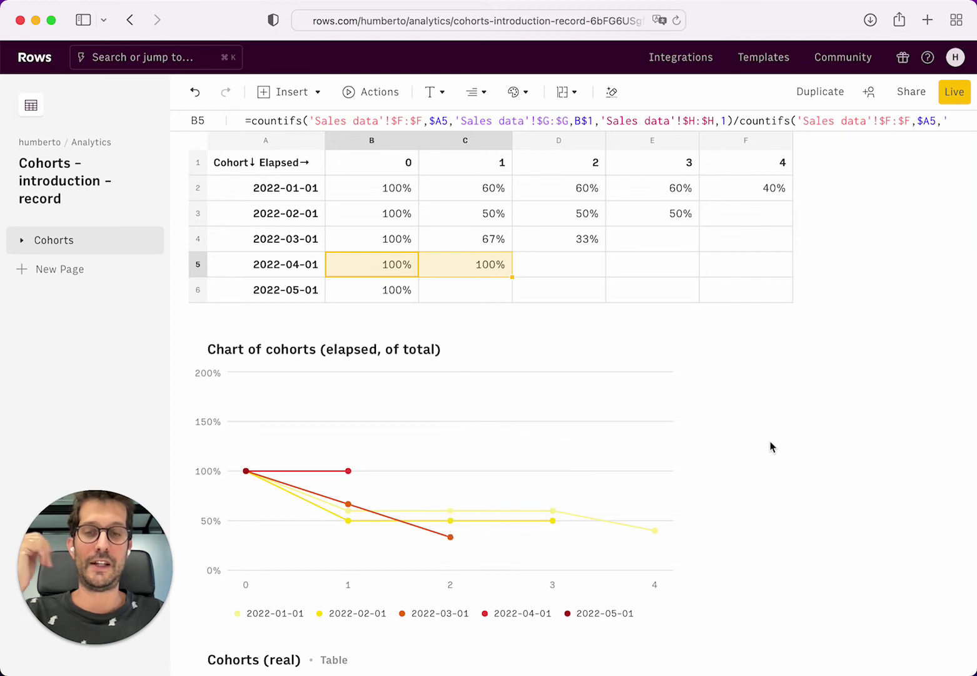
Step: Check the elapsed-month heading row, starting at B1, in the elapsed cohort table
{"action": "scroll", "coordinate": [772, 447], "scroll_direction": "down", "scroll_amount": 2}
{"action": "scroll", "coordinate": [771, 447], "scroll_direction": "down", "scroll_amount": 1}
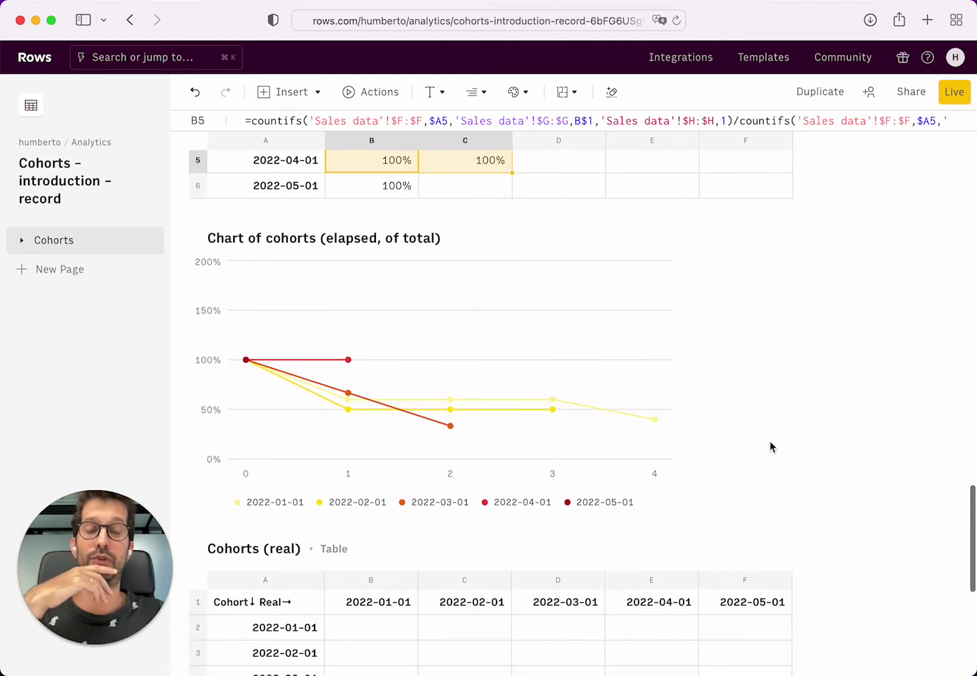
{"action": "scroll", "coordinate": [771, 447], "scroll_direction": "up", "scroll_amount": 3}
{"action": "scroll", "coordinate": [772, 447], "scroll_direction": "down", "scroll_amount": 10}
{"action": "scroll", "coordinate": [771, 447], "scroll_direction": "up", "scroll_amount": 1}
{"action": "scroll", "coordinate": [771, 447], "scroll_direction": "up", "scroll_amount": 2}
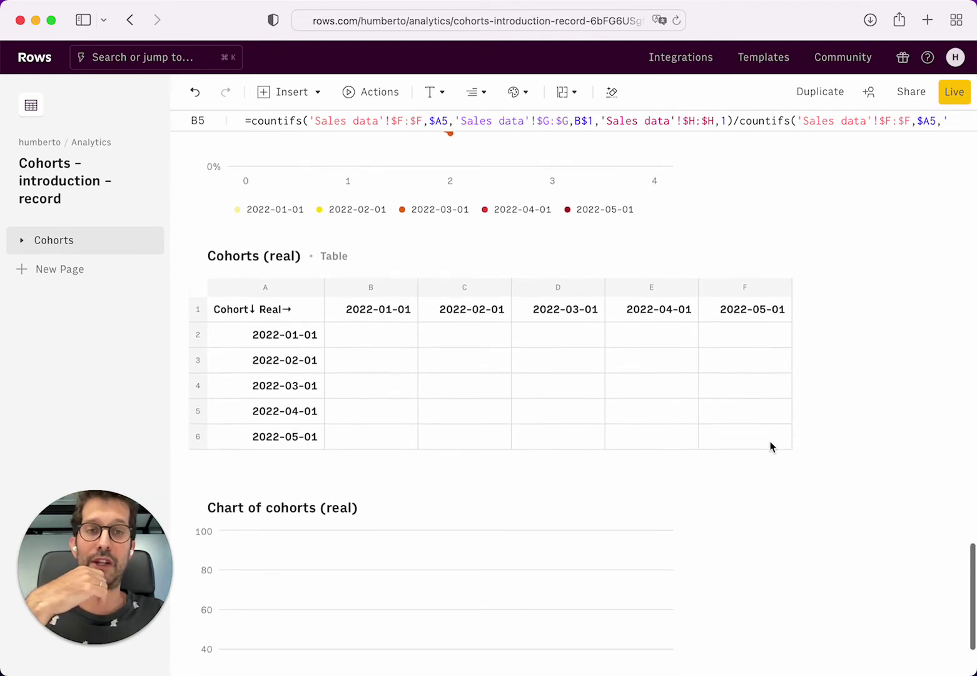
{"action": "scroll", "coordinate": [772, 447], "scroll_direction": "down", "scroll_amount": 1}
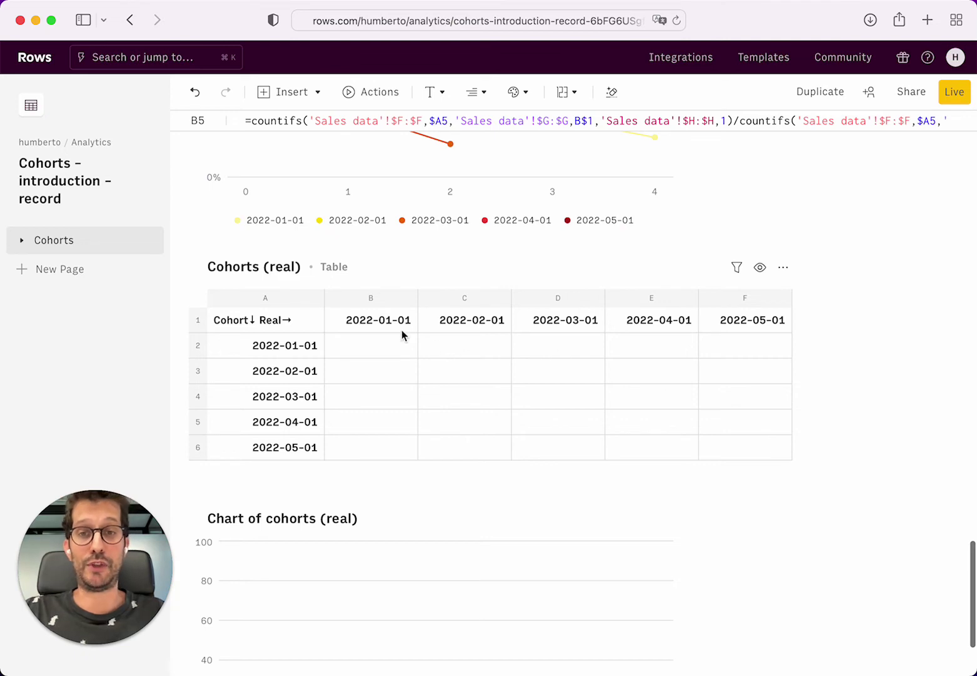
{"action": "scroll", "coordinate": [396, 332], "scroll_direction": "up", "scroll_amount": 8}
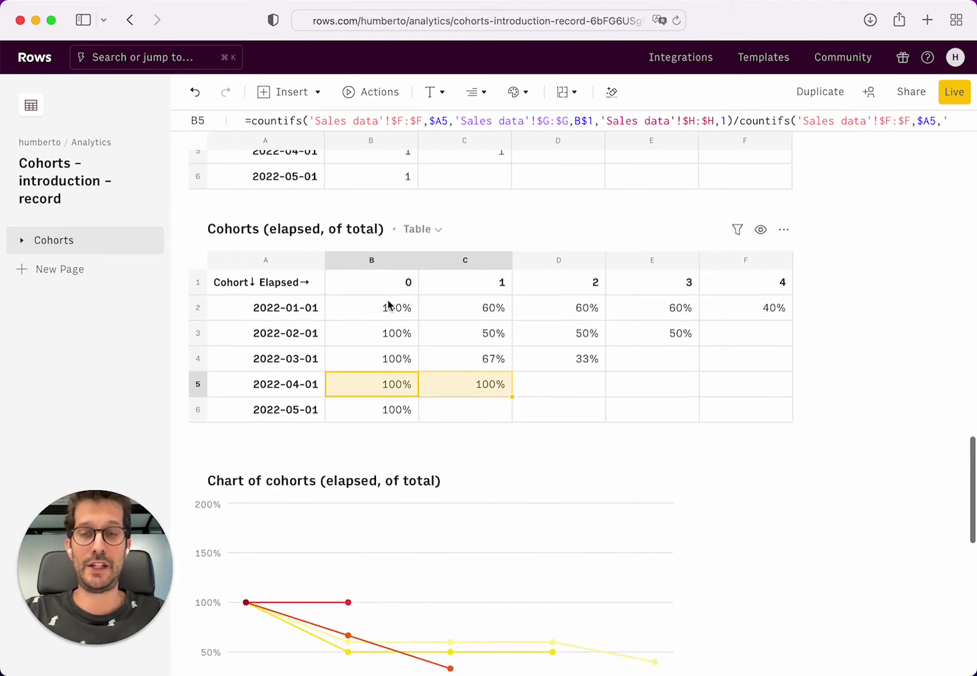
{"action": "left_click", "coordinate": [388, 306]}
{"action": "left_click", "coordinate": [394, 286]}
{"action": "key", "text": "shift+Right"}
{"action": "key", "text": "shift+Right"}
{"action": "key", "text": "shift+Right"}
{"action": "key", "text": "shift+Right"}
Step: Review the Cohorts (elapsed) month headings from B1 across to F1
{"action": "scroll", "coordinate": [395, 250], "scroll_direction": "up", "scroll_amount": 4}
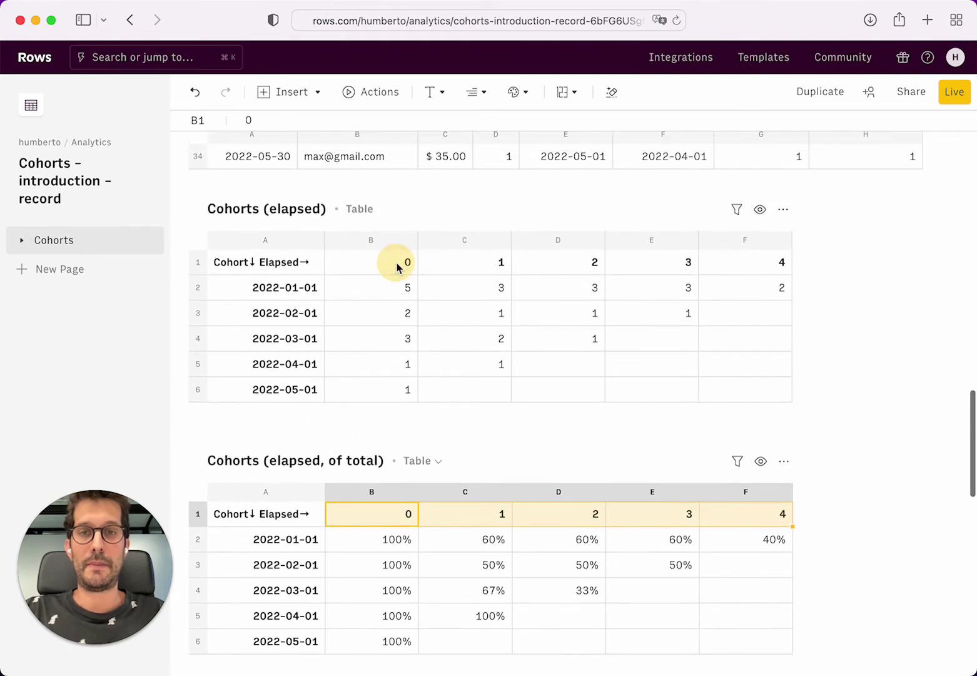
{"action": "left_click", "coordinate": [397, 268]}
{"action": "key", "text": "Right"}
{"action": "key", "text": "Right"}
{"action": "key", "text": "Right"}
{"action": "key", "text": "Right"}
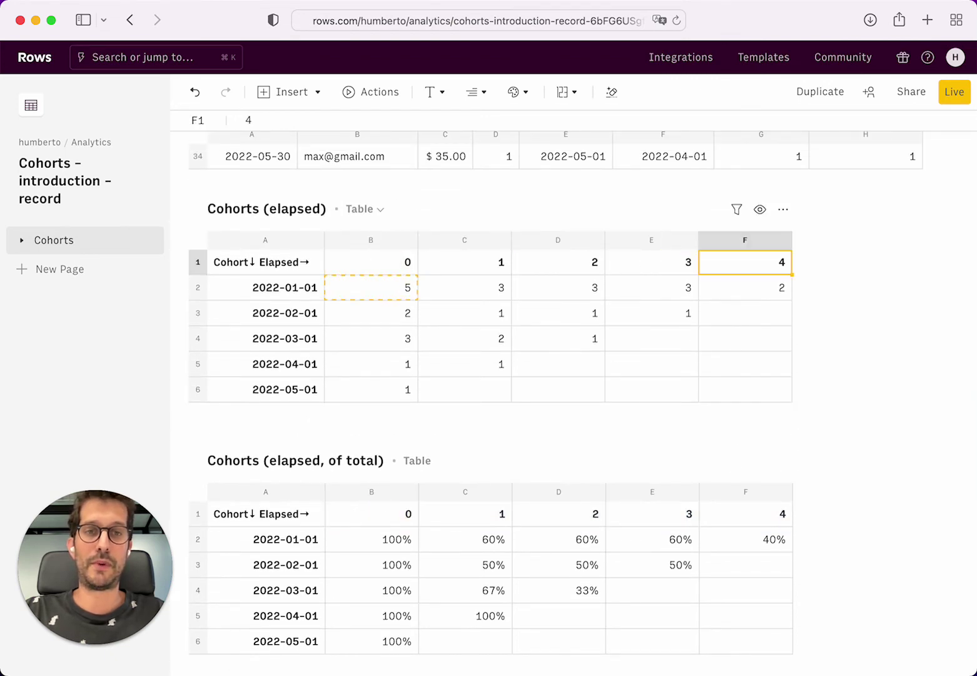
Step: Scroll down to the empty Cohorts (real) table with real-month headings 2022-01-01 to 2022-05-01
{"action": "scroll", "coordinate": [382, 376], "scroll_direction": "down", "scroll_amount": 6}
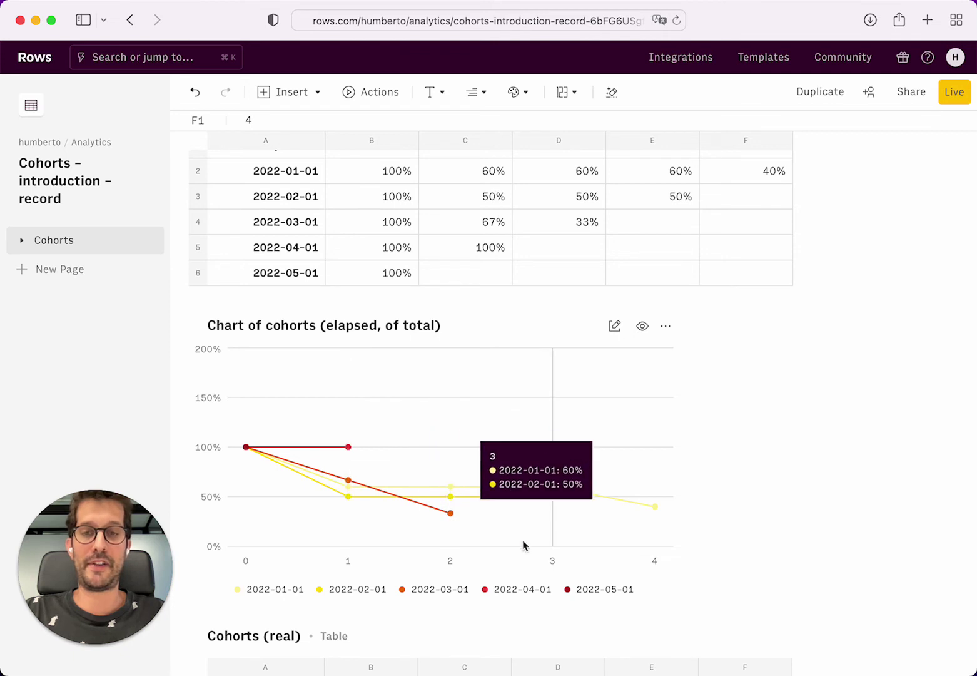
{"action": "scroll", "coordinate": [524, 546], "scroll_direction": "down", "scroll_amount": 3}
{"action": "scroll", "coordinate": [523, 546], "scroll_direction": "down", "scroll_amount": 1}
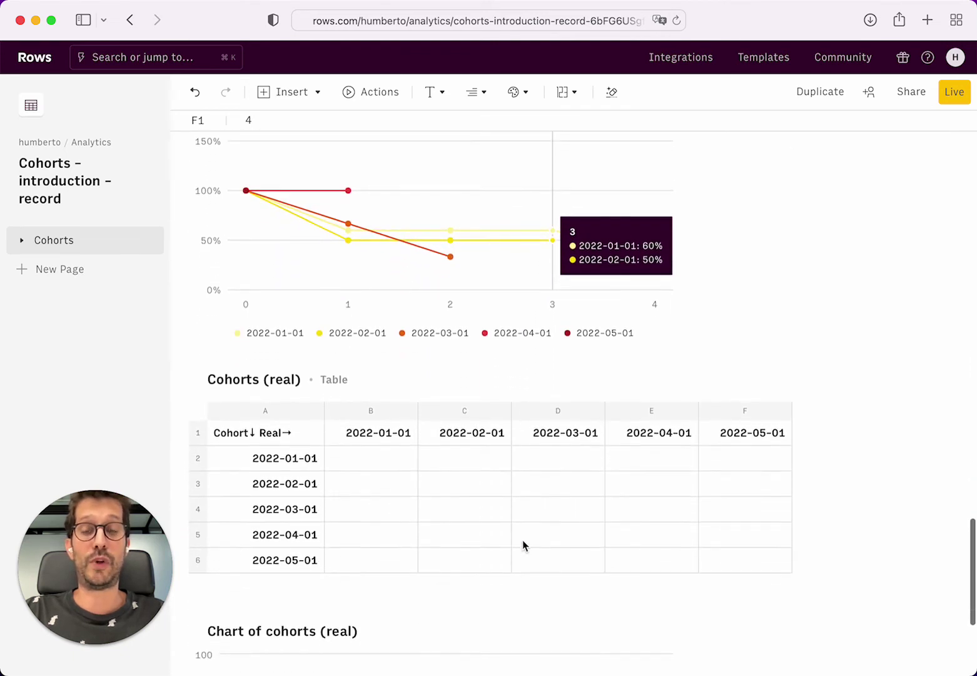
Step: Start a COUNTIFS in B2 matching the Sales data Month of cohort column against A2
{"action": "left_click", "coordinate": [387, 441]}
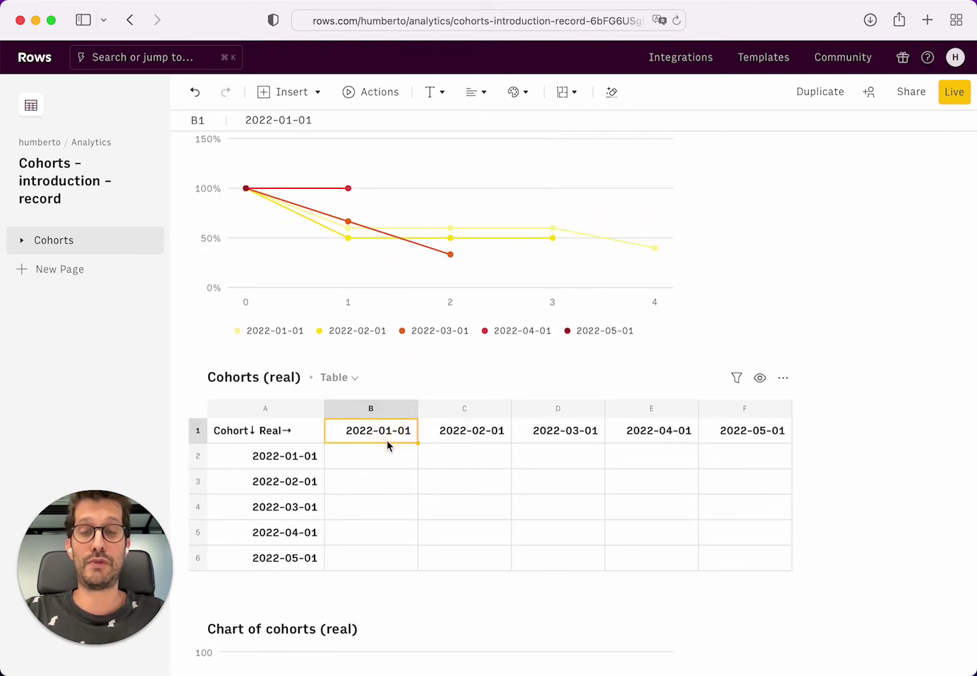
{"action": "key", "text": "Down"}
{"action": "type", "text": "=cou"}
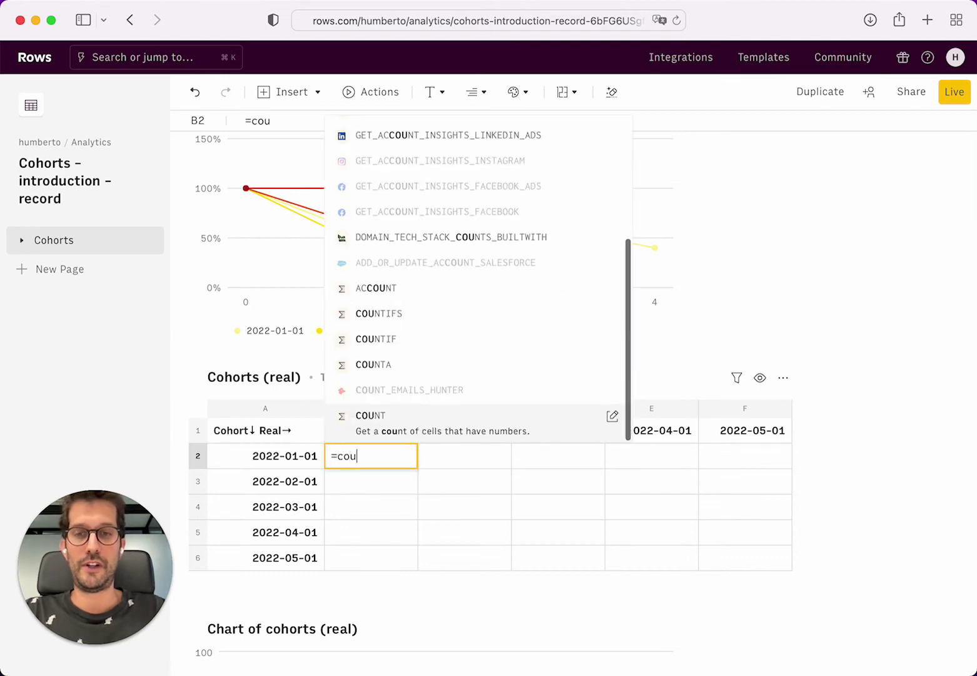
{"action": "type", "text": "ntifs("}
{"action": "scroll", "coordinate": [468, 320], "scroll_direction": "up", "scroll_amount": 20}
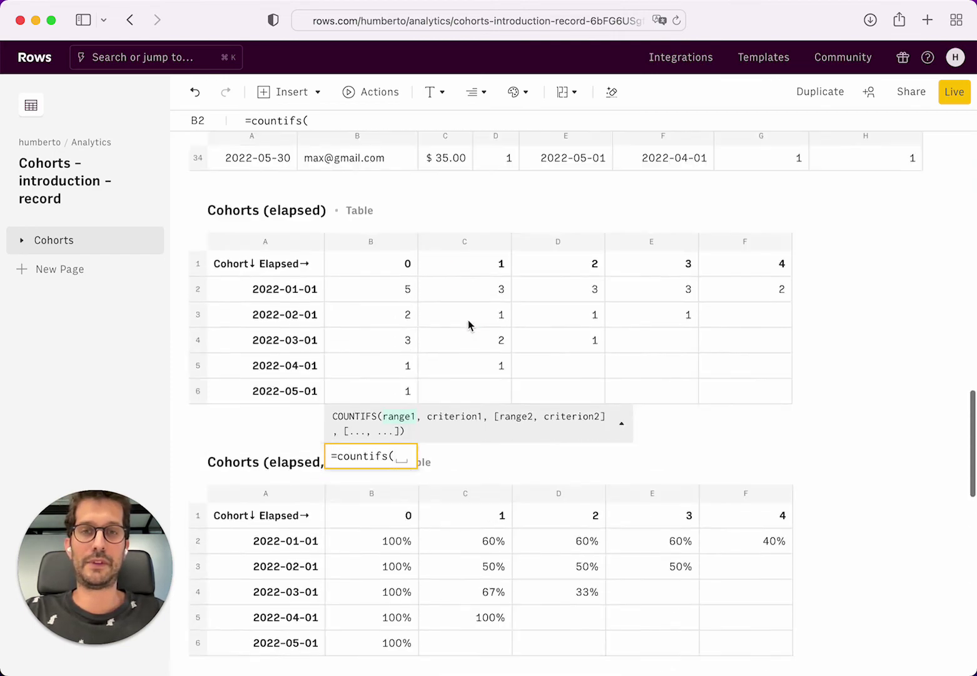
{"action": "scroll", "coordinate": [468, 320], "scroll_direction": "up", "scroll_amount": 8}
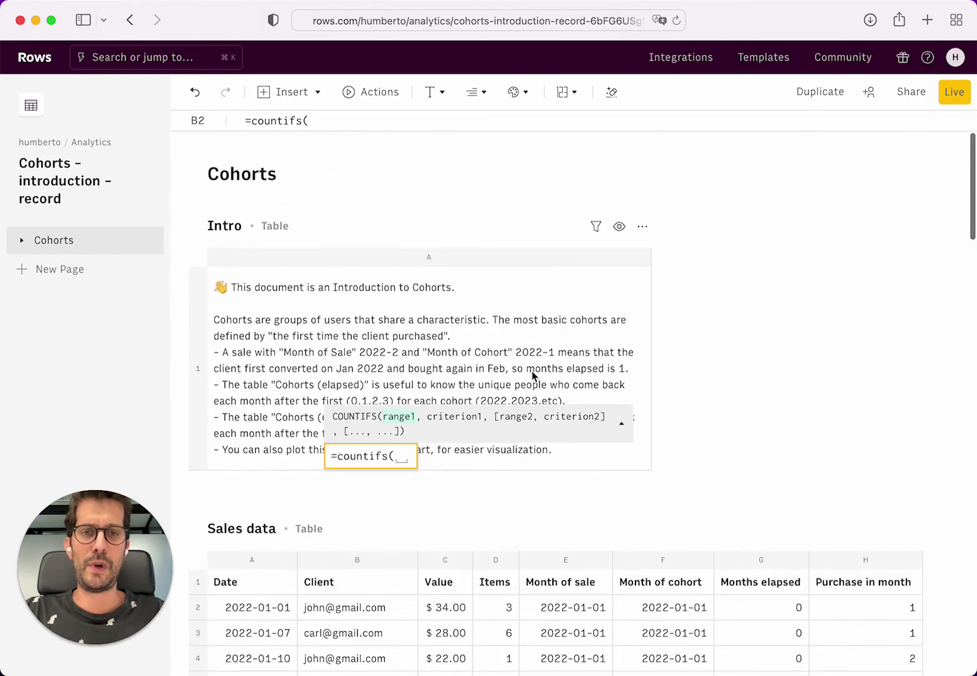
{"action": "scroll", "coordinate": [533, 371], "scroll_direction": "down", "scroll_amount": 3}
{"action": "left_click", "coordinate": [656, 413]}
{"action": "scroll", "coordinate": [668, 418], "scroll_direction": "down", "scroll_amount": 5}
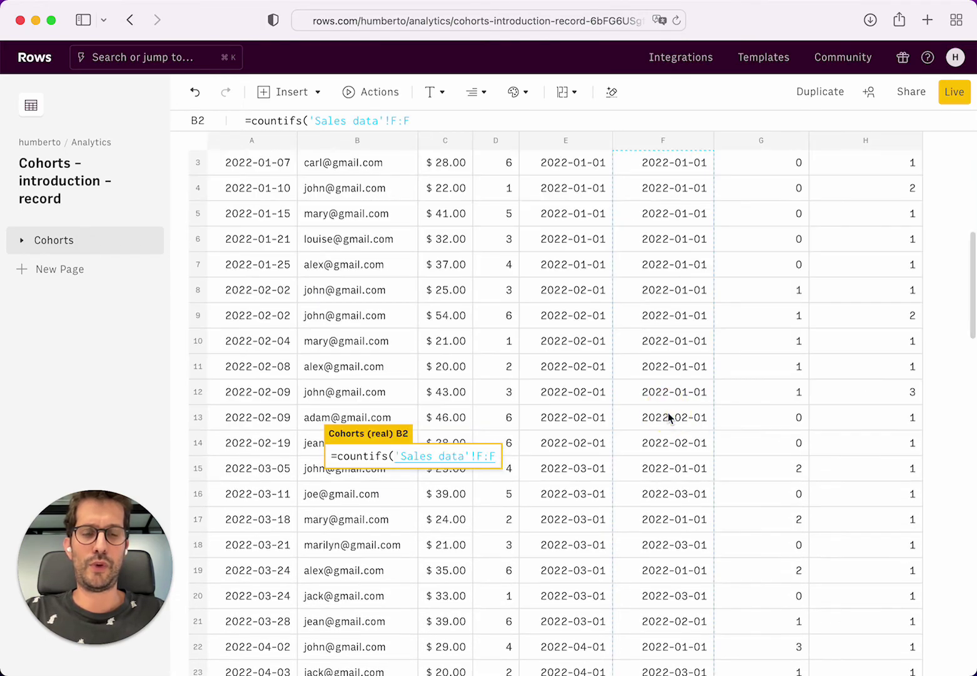
{"action": "type", "text": ","}
{"action": "key", "text": "Left"}
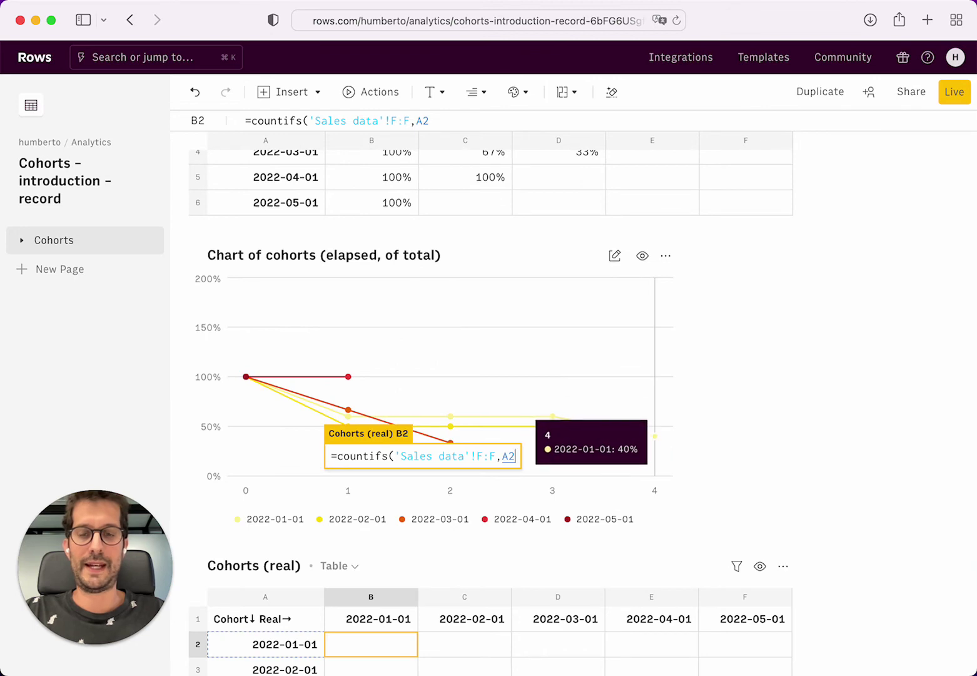
{"action": "type", "text": ","}
Step: Add criteria Month of sale equals B1 and Purchase in month equals 1, closing the formula
{"action": "scroll", "coordinate": [686, 348], "scroll_direction": "up", "scroll_amount": 15}
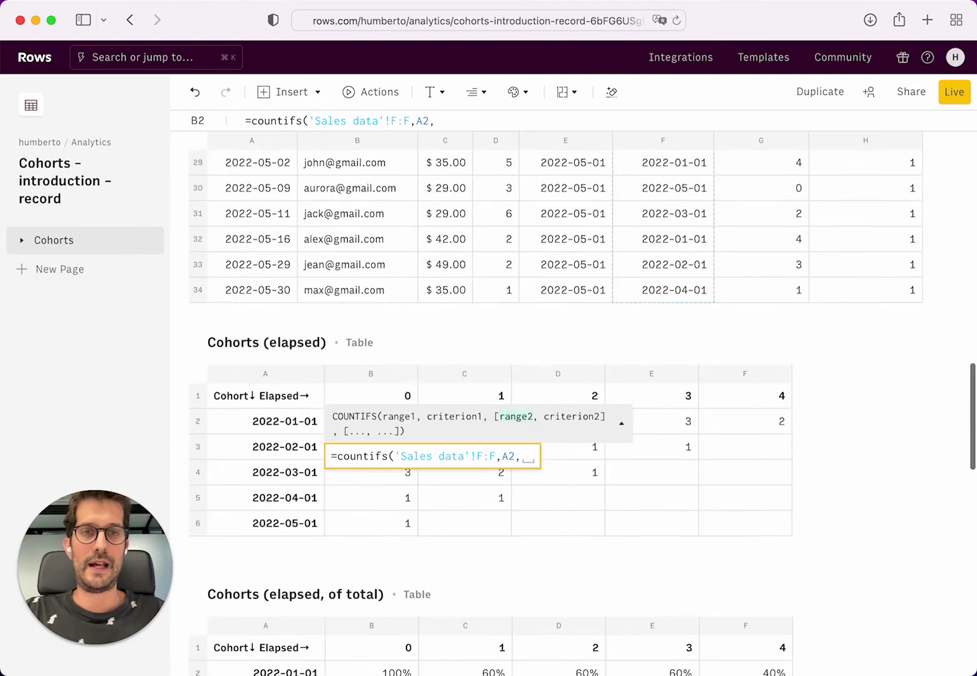
{"action": "scroll", "coordinate": [687, 348], "scroll_direction": "up", "scroll_amount": 5}
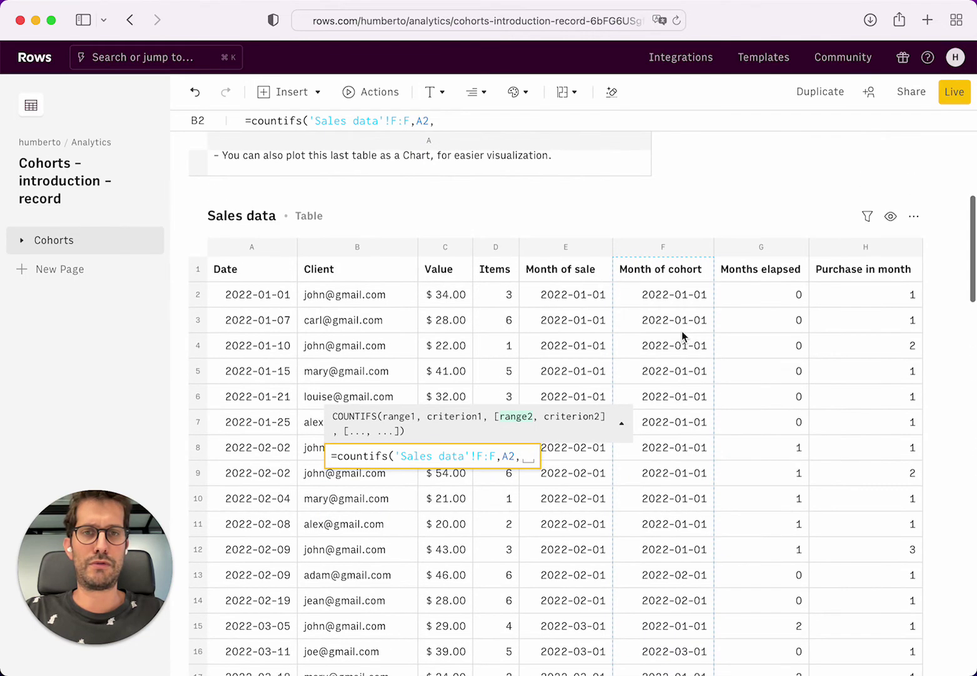
{"action": "left_click", "coordinate": [578, 247]}
{"action": "type", "text": ","}
{"action": "key", "text": "Up"}
{"action": "scroll", "coordinate": [563, 294], "scroll_direction": "down", "scroll_amount": 5}
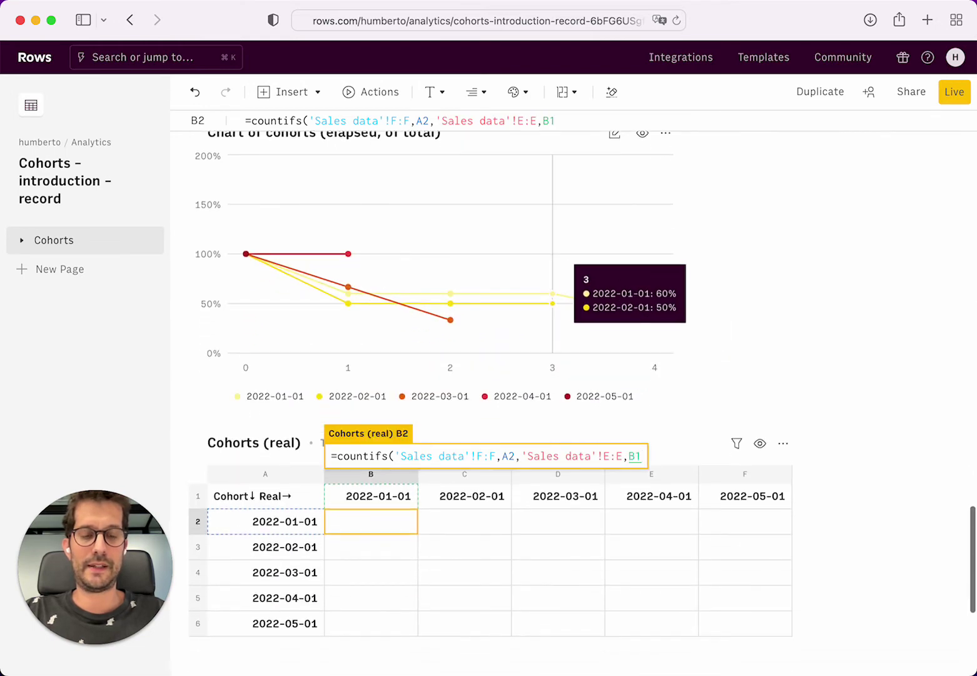
{"action": "type", "text": ","}
{"action": "scroll", "coordinate": [789, 227], "scroll_direction": "up", "scroll_amount": 15}
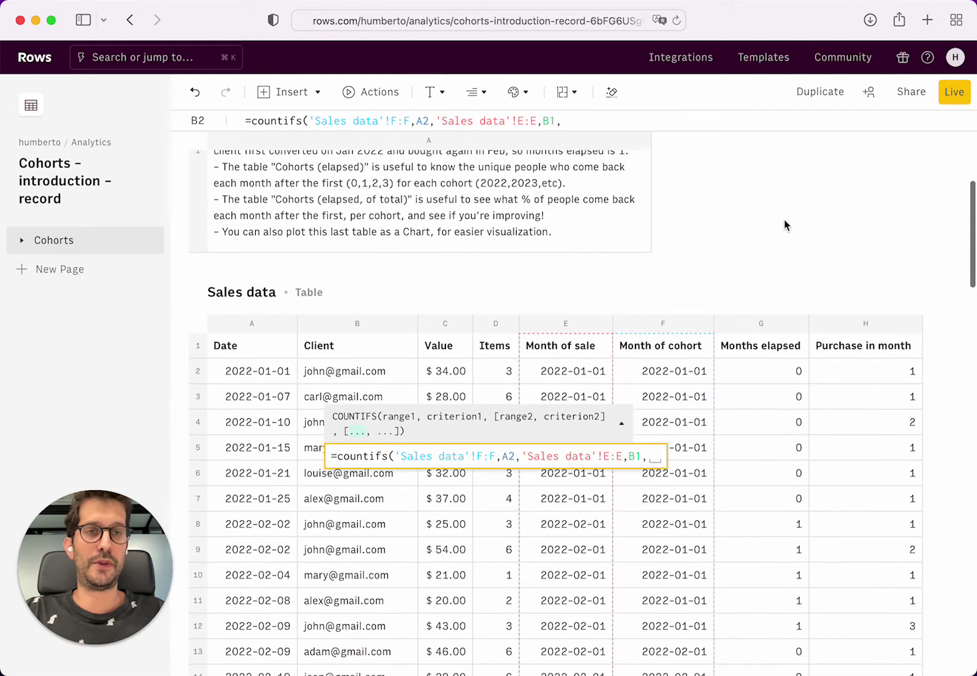
{"action": "left_click", "coordinate": [846, 321]}
{"action": "scroll", "coordinate": [848, 327], "scroll_direction": "down", "scroll_amount": 8}
{"action": "type", "text": ",1"}
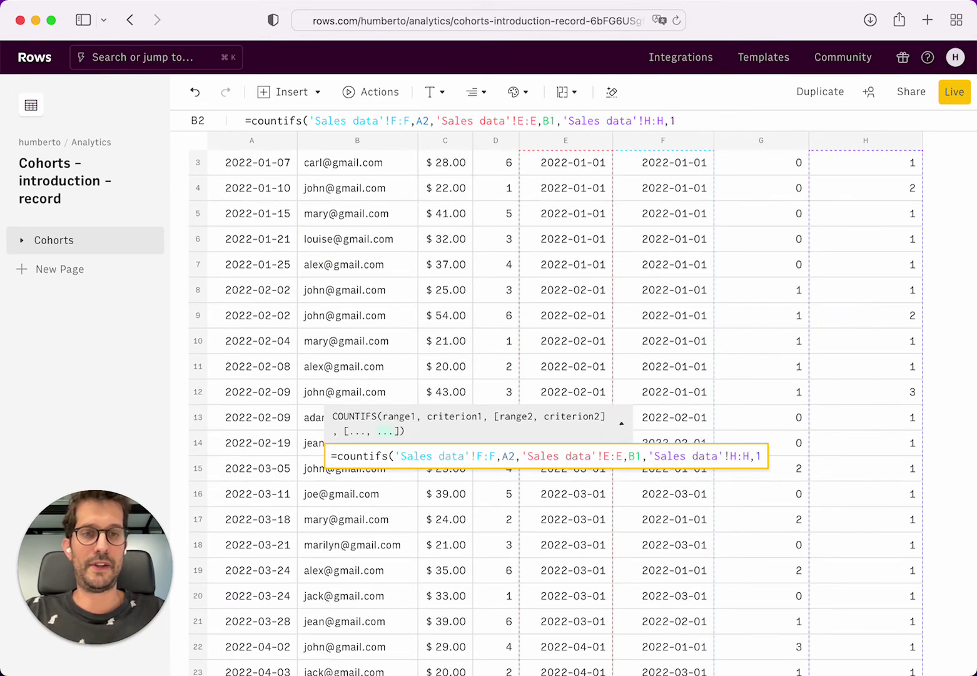
{"action": "type", "text": ")"}
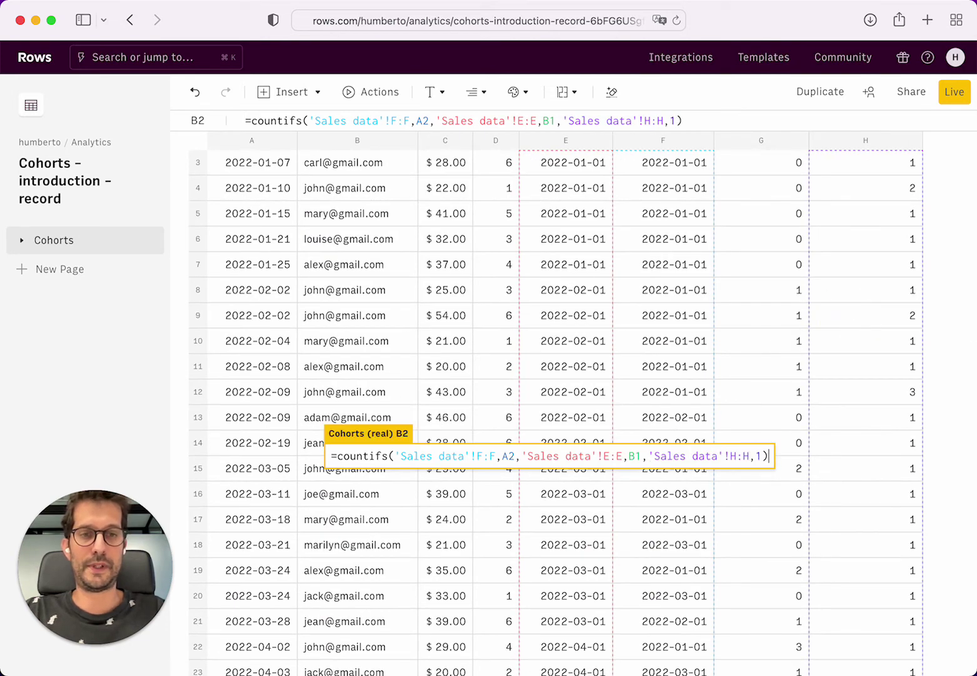
Step: Anchor the references as $F:$F, $A2, $E:$E, B$1, $H:$H and enter it, returning 5
{"action": "left_click", "coordinate": [497, 460]}
{"action": "type", "text": "$"}
{"action": "key", "text": "Right"}
{"action": "key", "text": "Right"}
{"action": "type", "text": "$F:"}
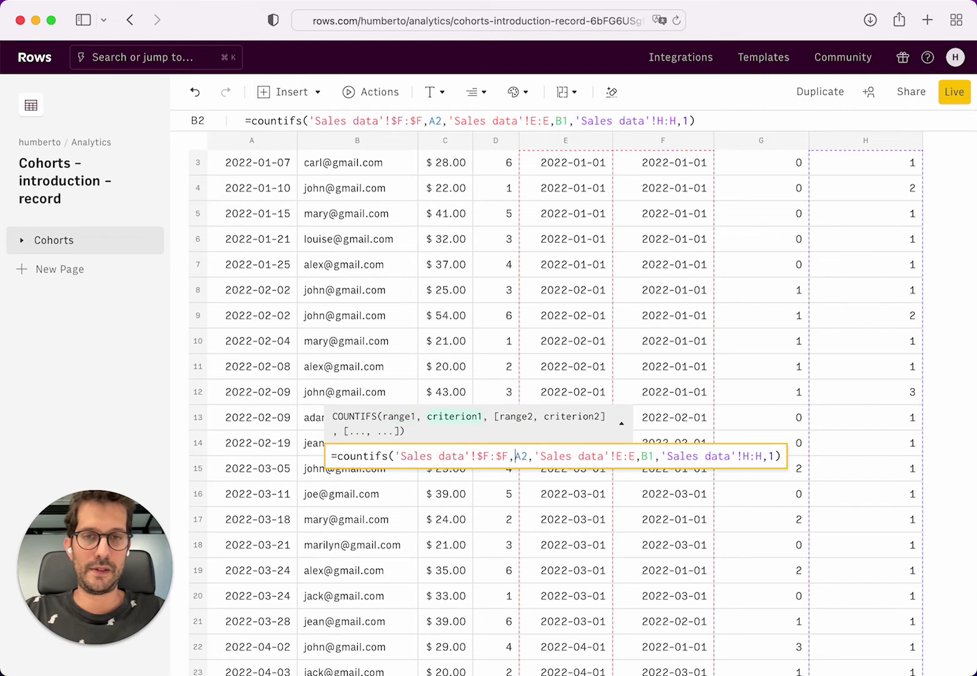
{"action": "type", "text": "$"}
{"action": "key", "text": "Right"}
{"action": "key", "text": "Right"}
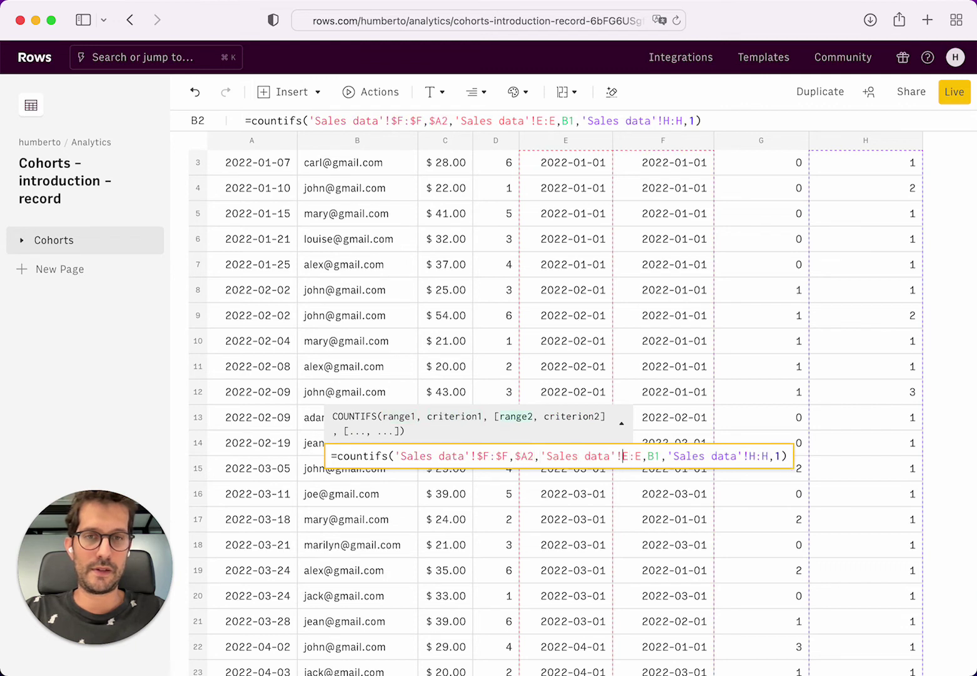
{"action": "key", "text": "Left"}
{"action": "type", "text": "$F:$"}
{"action": "key", "text": "Right"}
{"action": "type", "text": "$"}
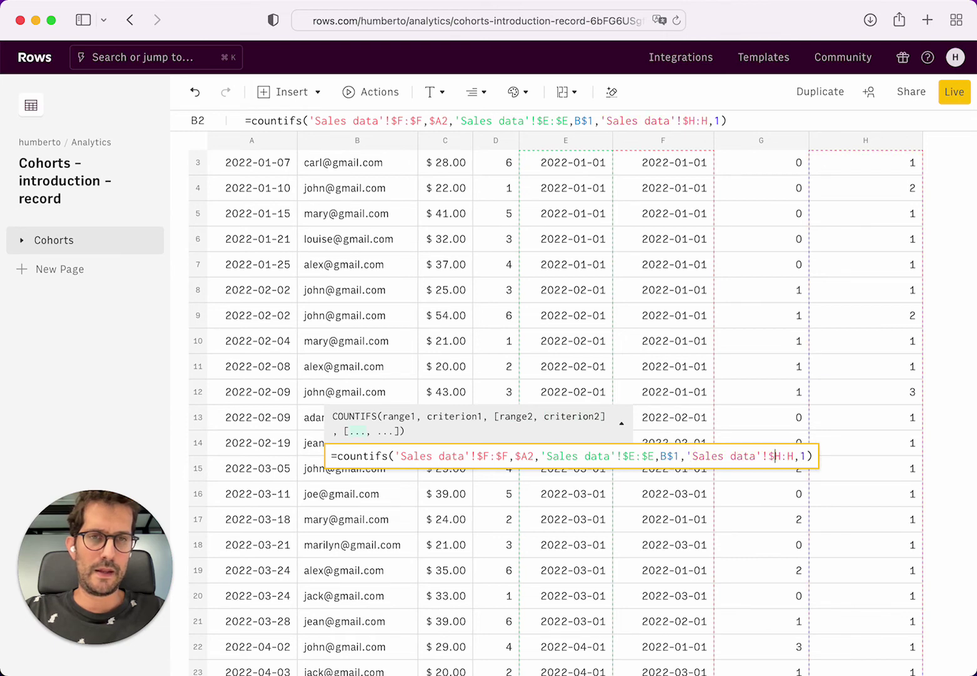
{"action": "type", "text": "$"}
{"action": "key", "text": "Return"}
Step: Copy the B2:B6 formulas into columns C through F of Cohorts (real)
{"action": "key", "text": "Up"}
{"action": "key", "text": "shift+Down"}
{"action": "key", "text": "shift+Down"}
{"action": "key", "text": "shift+Down"}
{"action": "key", "text": "shift+Down"}
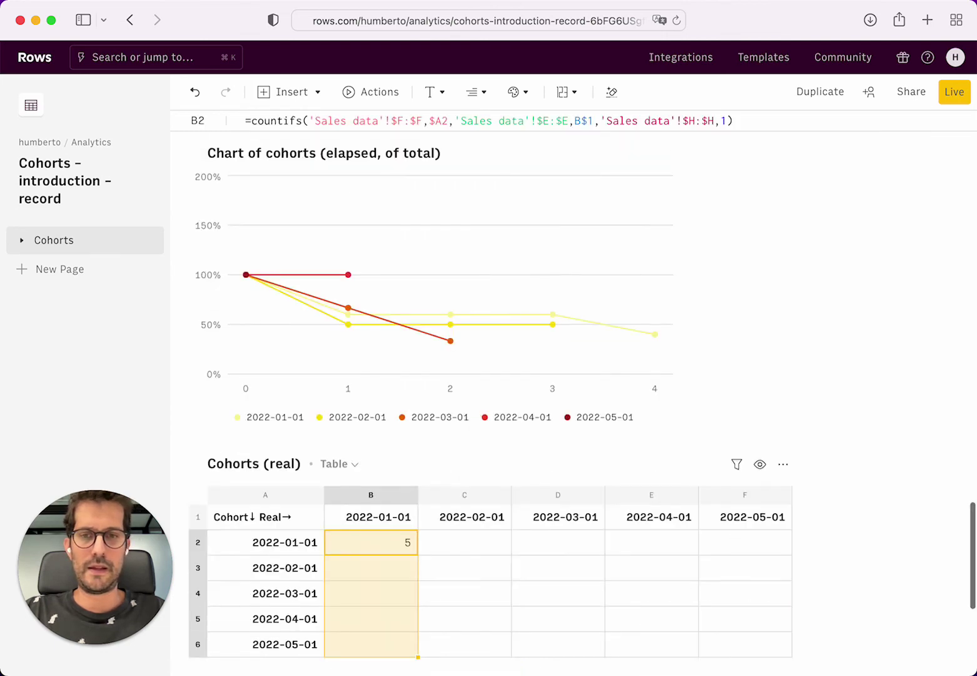
{"action": "key", "text": "ctrl+c"}
{"action": "key", "text": "Right"}
{"action": "key", "text": "ctrl+v"}
{"action": "key", "text": "Right"}
{"action": "key", "text": "ctrl+v"}
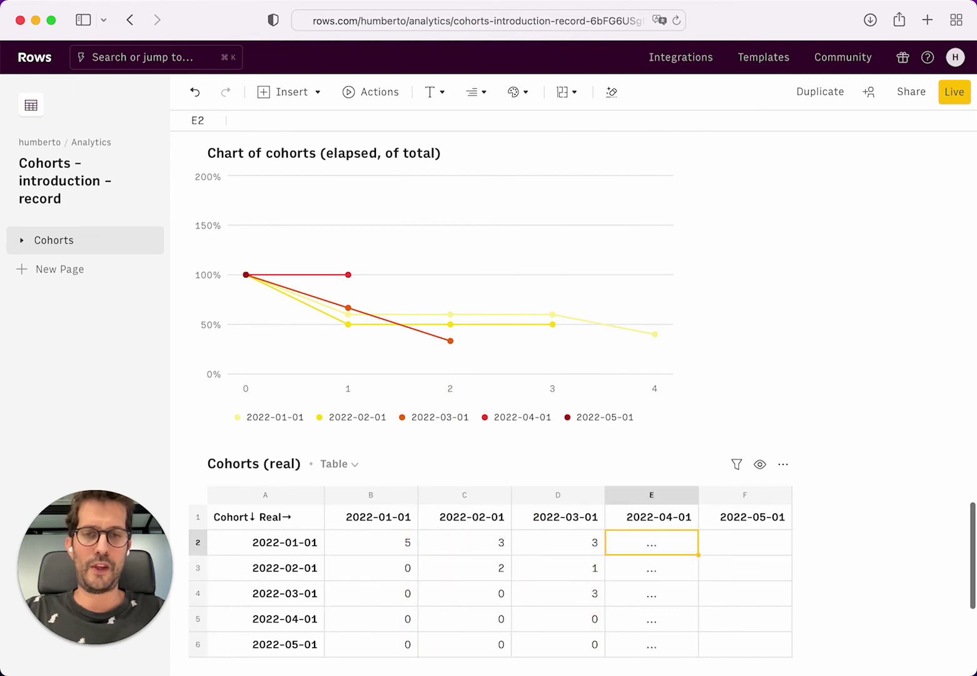
{"action": "key", "text": "Right"}
{"action": "key", "text": "ctrl+v"}
{"action": "key", "text": "Right"}
{"action": "key", "text": "ctrl+v"}
Step: Clear the zeros below the diagonal in B3:B6, C4:C6, D5:D6 and E6
{"action": "key", "text": "Left"}
{"action": "key", "text": "Down"}
{"action": "key", "text": "Down"}
{"action": "key", "text": "Down"}
{"action": "key", "text": "Left"}
{"action": "key", "text": "Left"}
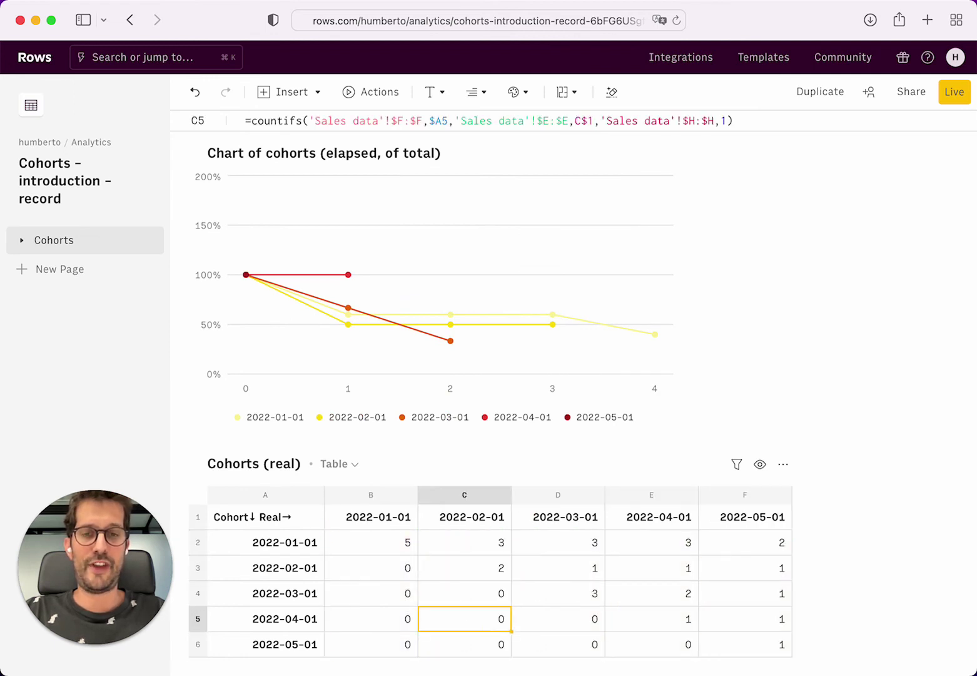
{"action": "key", "text": "Left"}
{"action": "key", "text": "Up"}
{"action": "key", "text": "Up"}
{"action": "key", "text": "shift+Down"}
{"action": "key", "text": "shift+Down"}
{"action": "key", "text": "shift+Down"}
{"action": "key", "text": "Delete"}
{"action": "key", "text": "Right"}
{"action": "key", "text": "Down"}
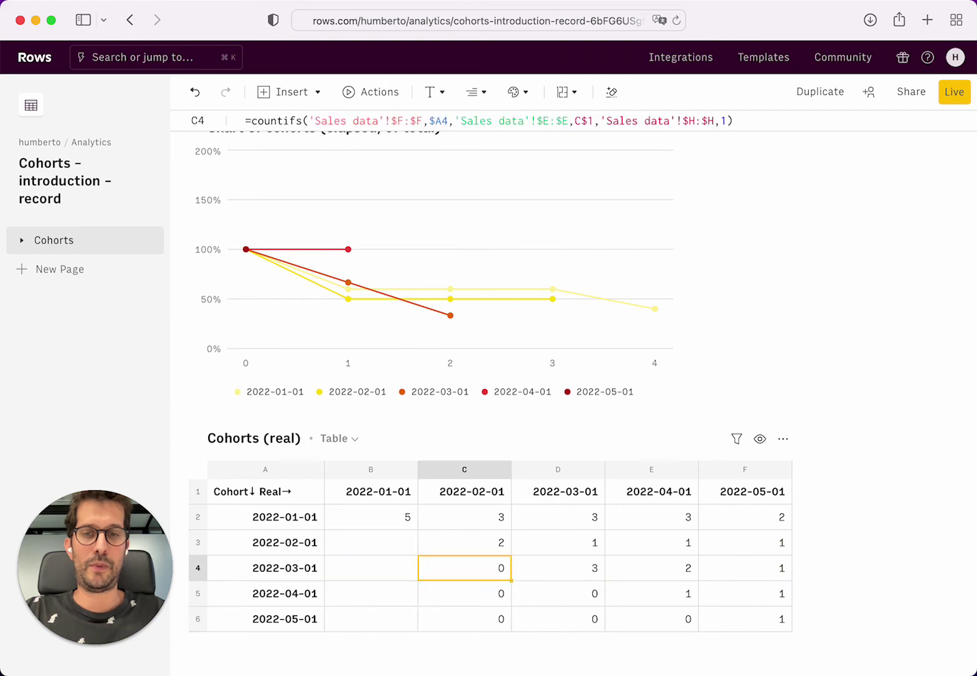
{"action": "key", "text": "shift+Down"}
{"action": "key", "text": "shift+Down"}
{"action": "key", "text": "Delete"}
{"action": "key", "text": "Right"}
{"action": "key", "text": "Down"}
{"action": "key", "text": "shift+Down"}
{"action": "key", "text": "Delete"}
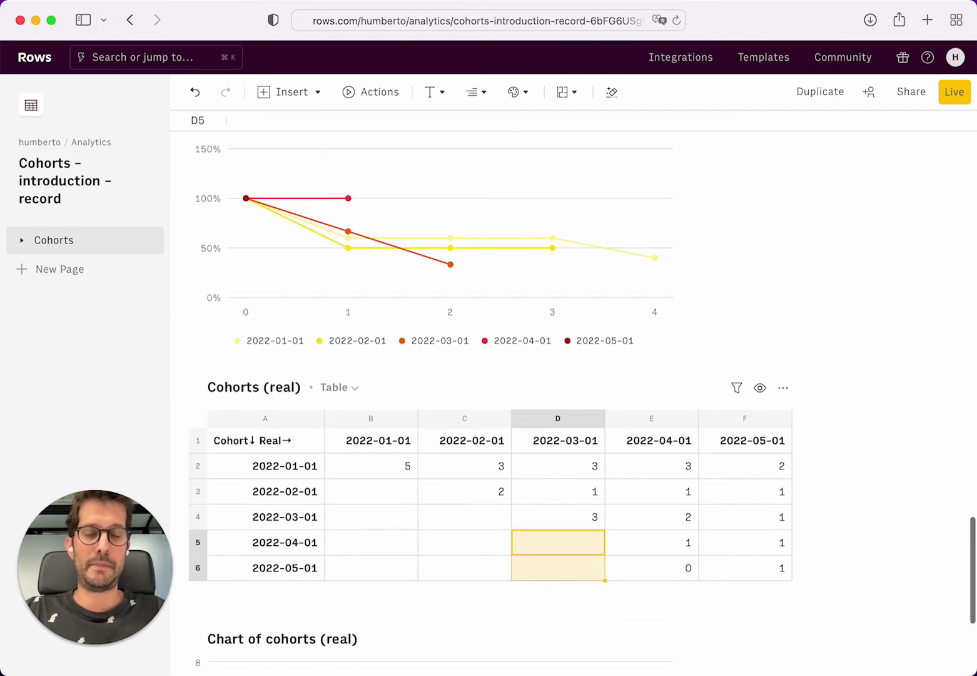
{"action": "key", "text": "Right"}
{"action": "key", "text": "Down"}
{"action": "key", "text": "Delete"}
Step: Compare against the Cohorts (elapsed) B2 formula
{"action": "scroll", "coordinate": [477, 465], "scroll_direction": "down", "scroll_amount": 10}
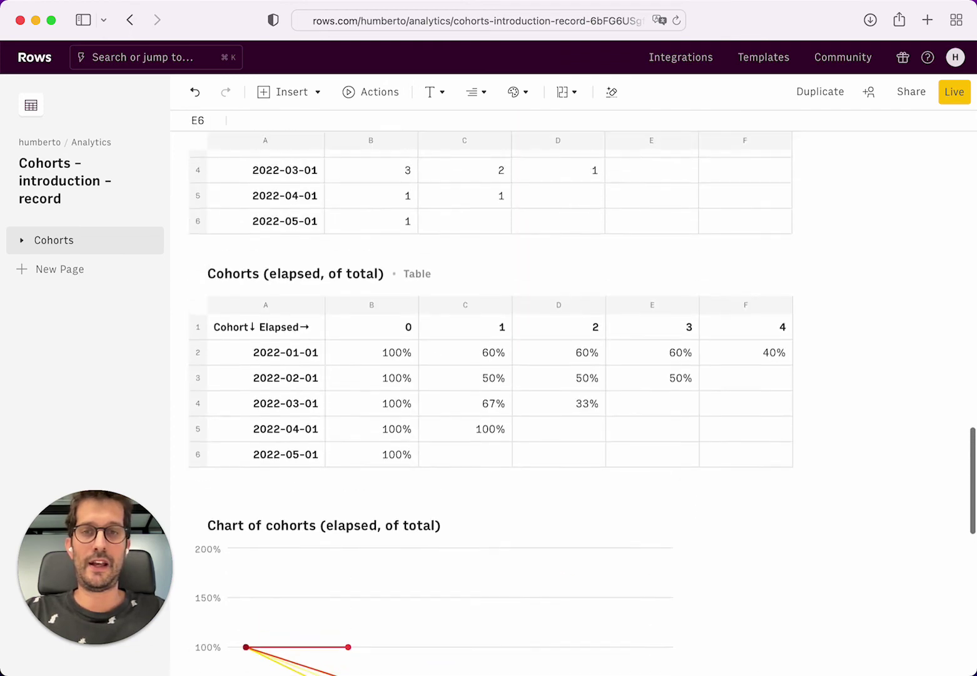
{"action": "scroll", "coordinate": [477, 464], "scroll_direction": "up", "scroll_amount": 5}
{"action": "left_click", "coordinate": [374, 400]}
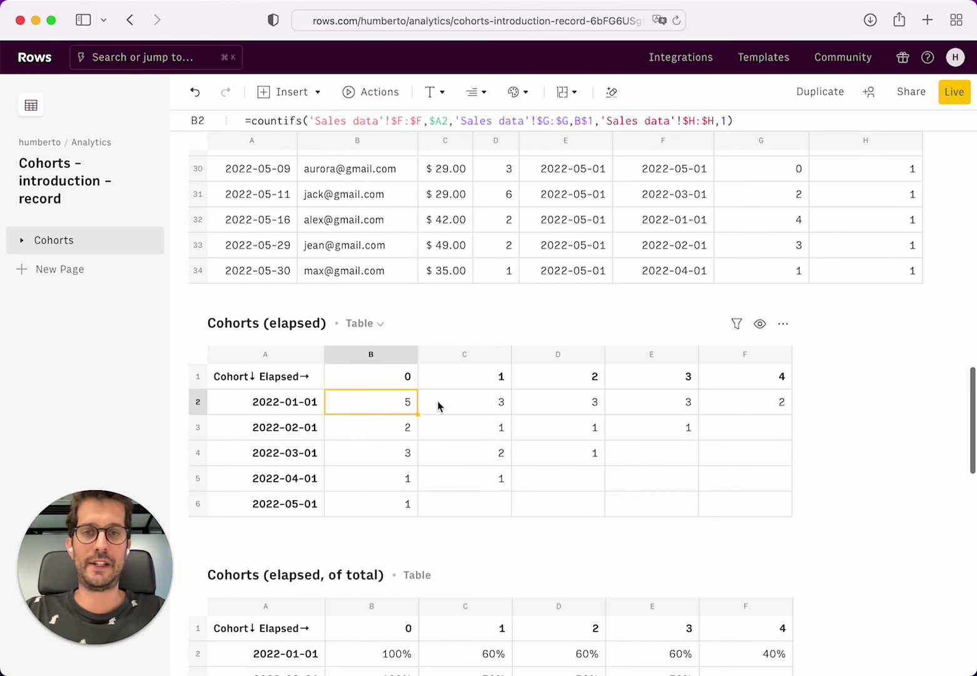
{"action": "scroll", "coordinate": [684, 409], "scroll_direction": "down", "scroll_amount": 10}
{"action": "scroll", "coordinate": [683, 410], "scroll_direction": "down", "scroll_amount": 1}
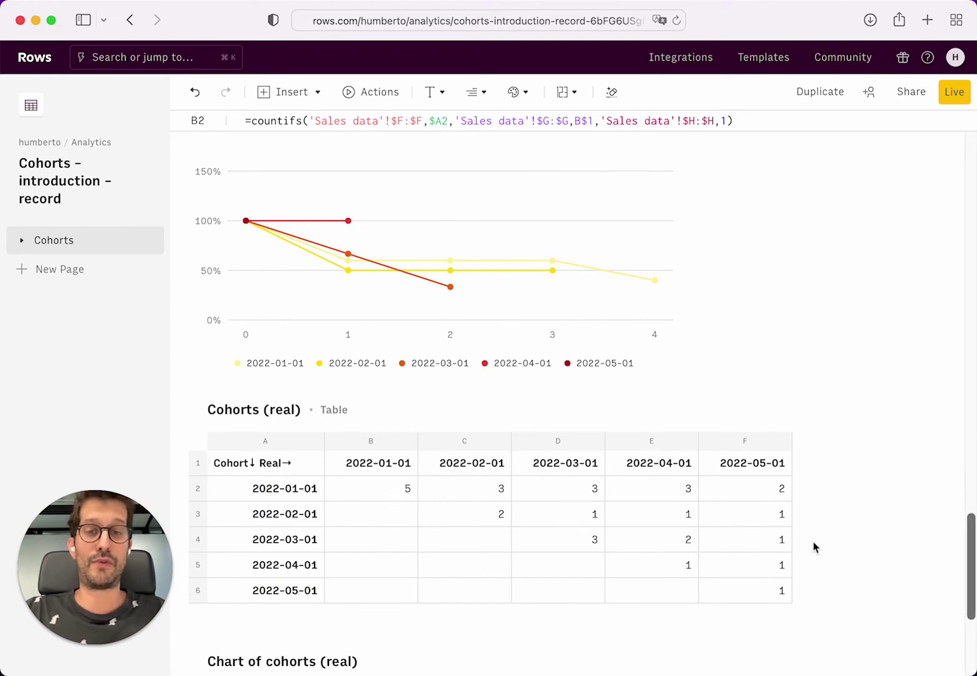
{"action": "scroll", "coordinate": [813, 544], "scroll_direction": "down", "scroll_amount": 1}
{"action": "scroll", "coordinate": [783, 569], "scroll_direction": "down", "scroll_amount": 1}
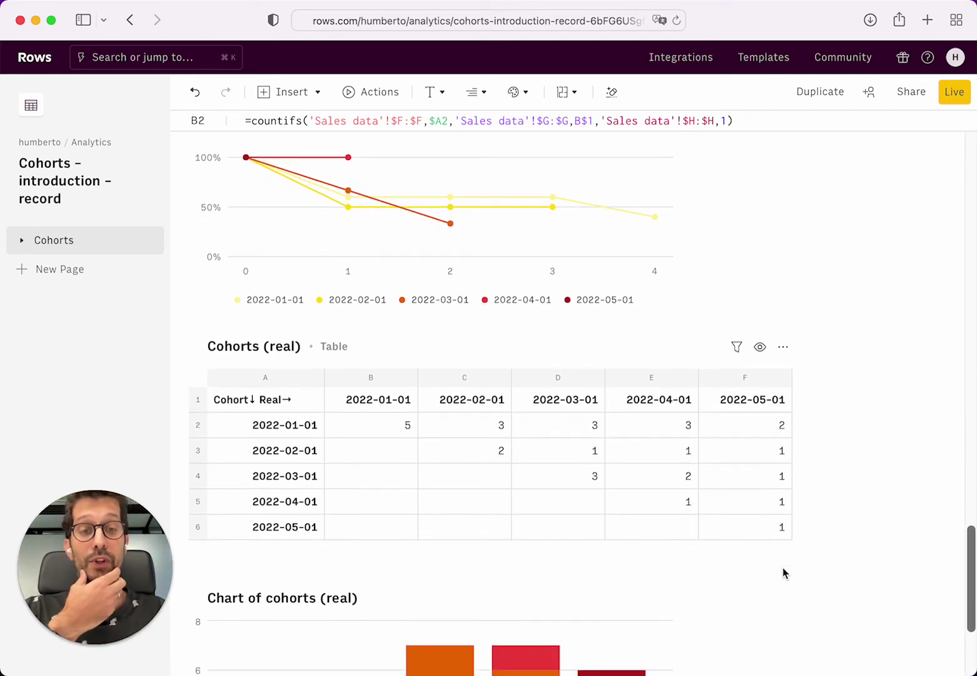
Step: Verify the 2022-05-01 formulas in F2, F3 and F4 against the cohort dates in column A
{"action": "left_click", "coordinate": [762, 374]}
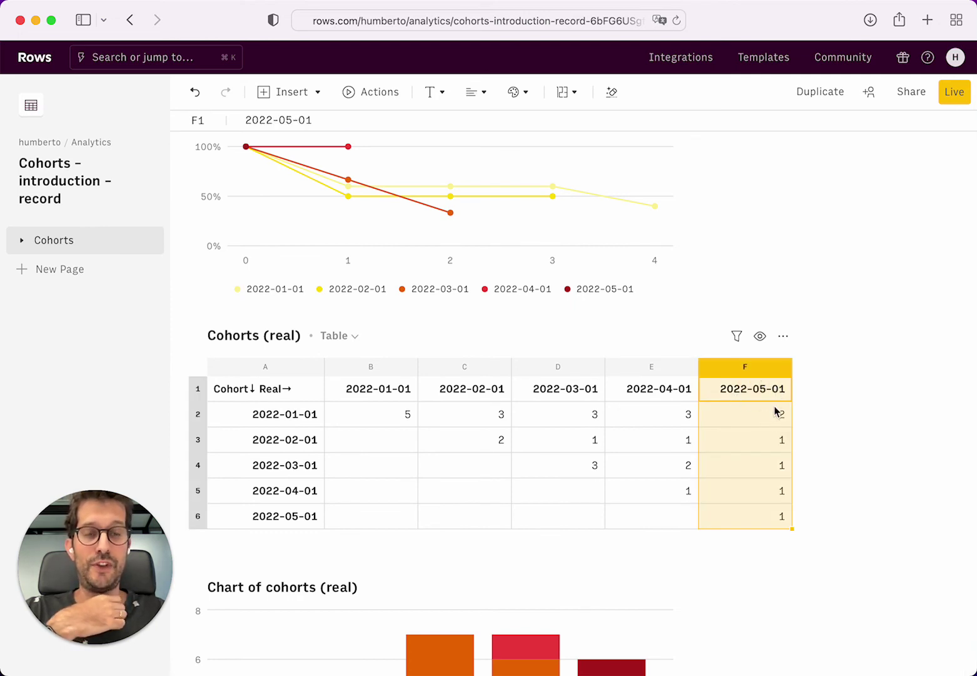
{"action": "left_click", "coordinate": [754, 416]}
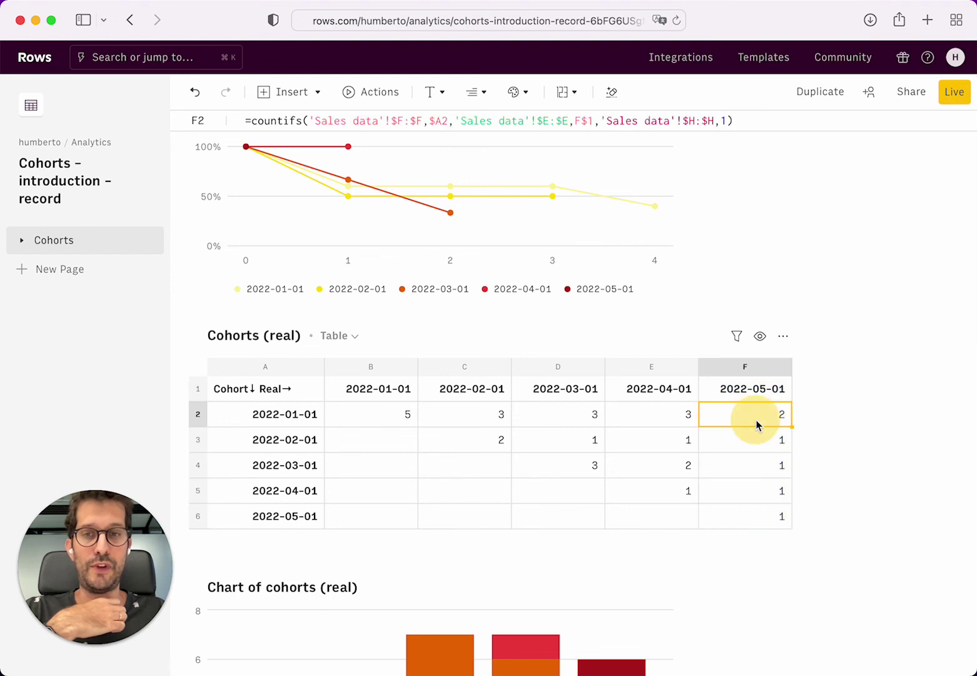
{"action": "left_click", "coordinate": [313, 425]}
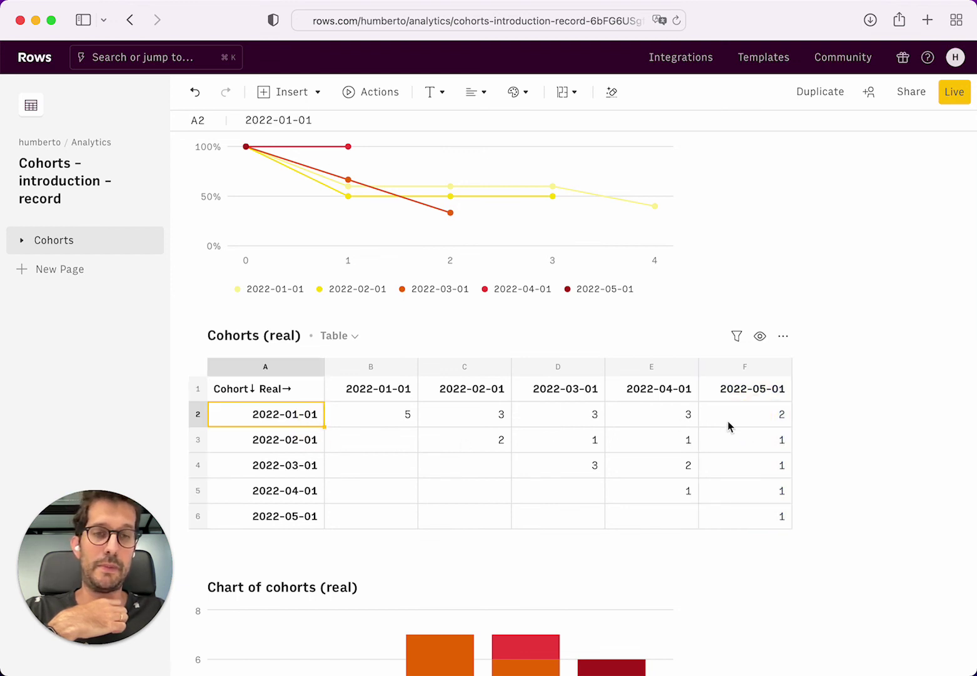
{"action": "left_click", "coordinate": [745, 444]}
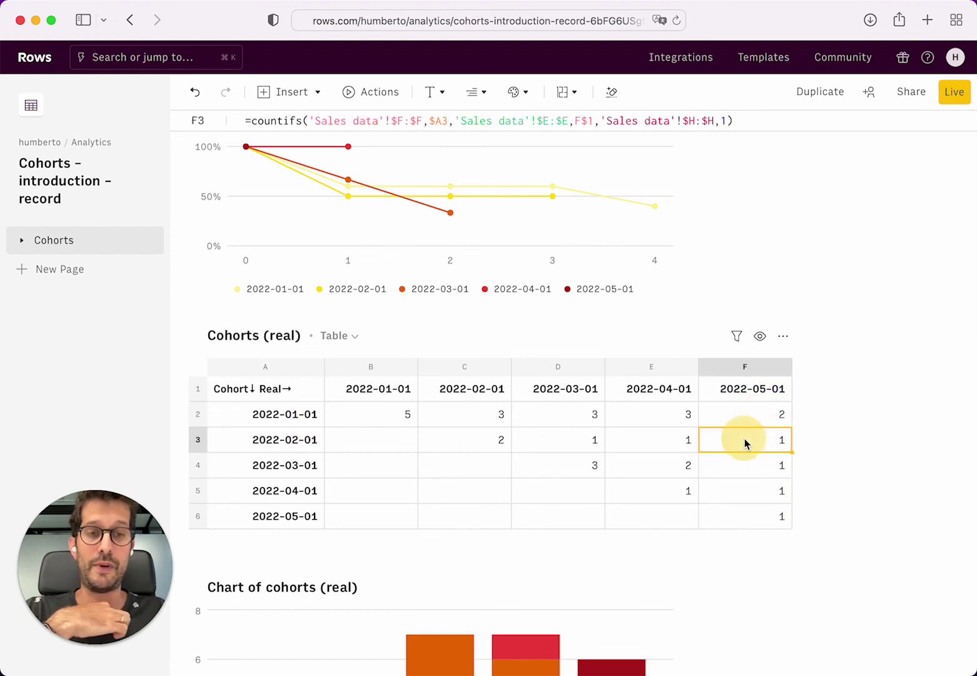
{"action": "left_click", "coordinate": [296, 445]}
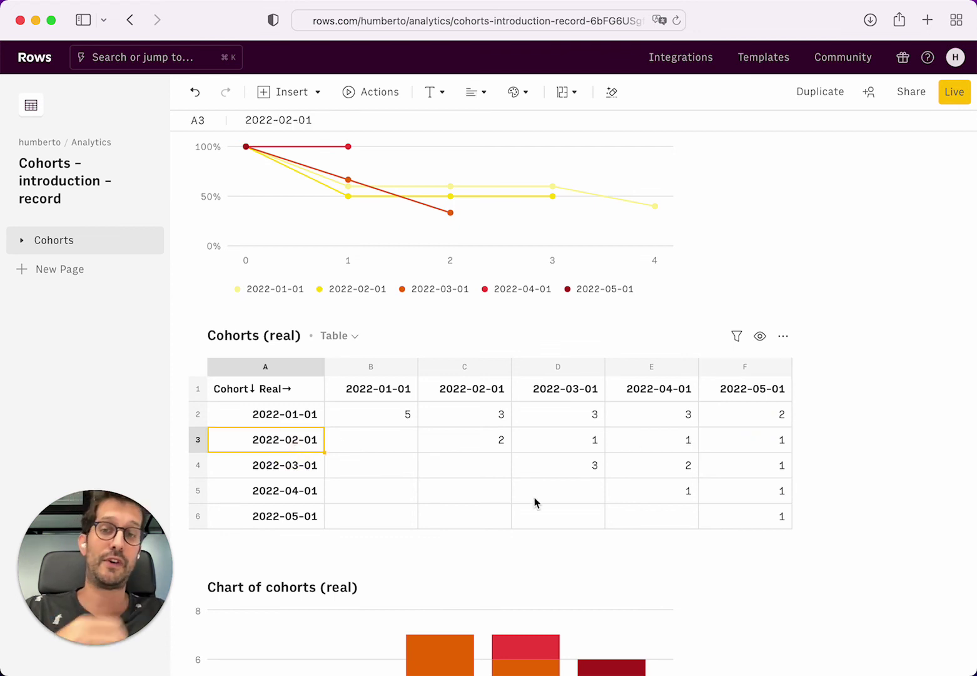
{"action": "left_click", "coordinate": [763, 466]}
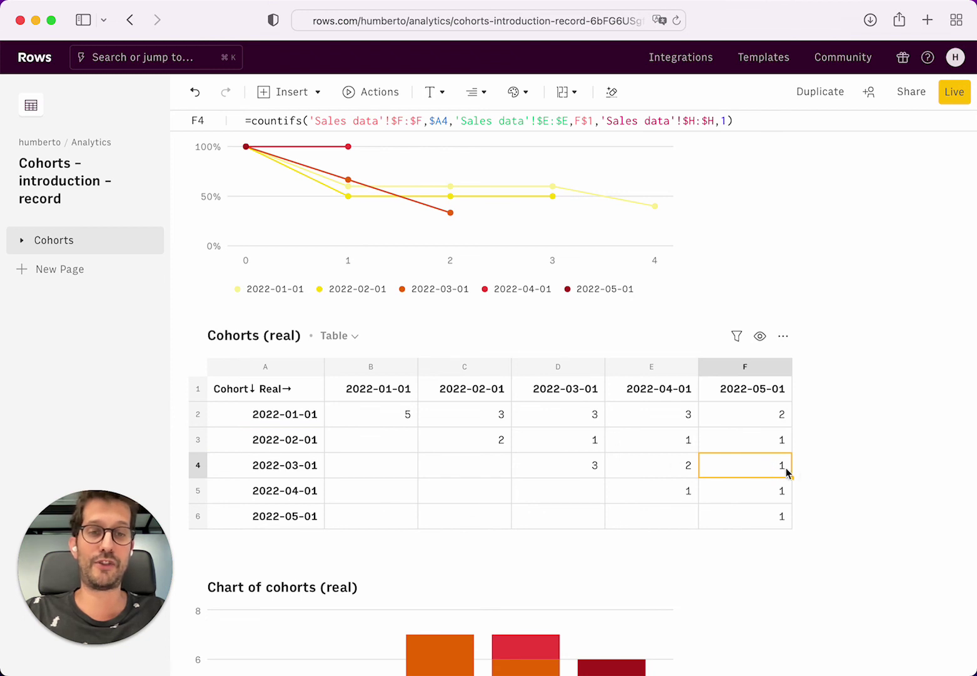
Step: Switch to the Live published view and scroll down to the Cohorts (real) counts and stacked bar chart
{"action": "scroll", "coordinate": [765, 504], "scroll_direction": "down", "scroll_amount": 5}
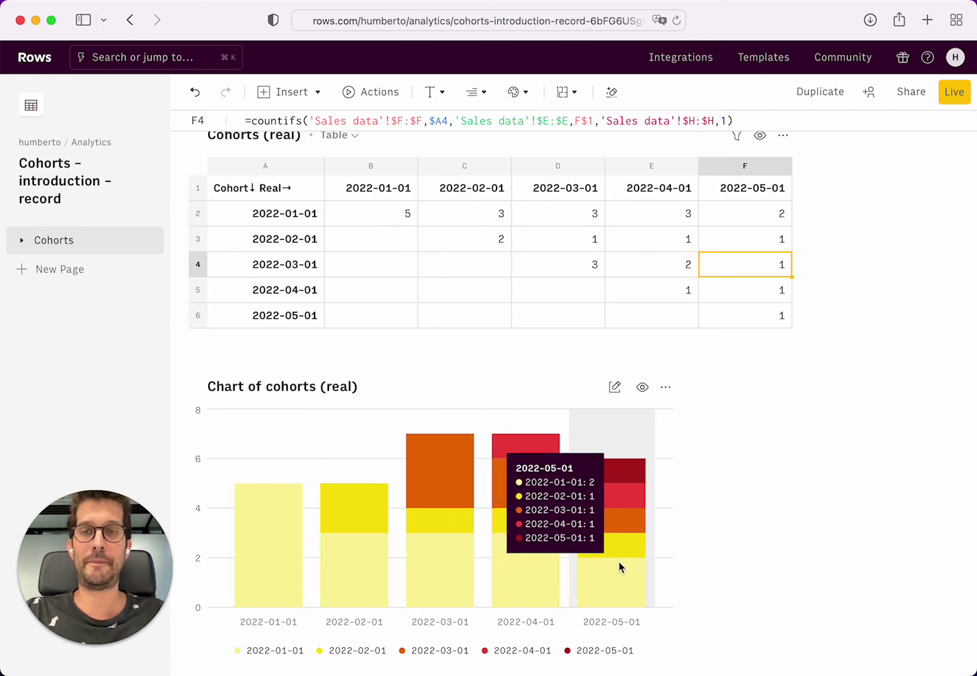
{"action": "scroll", "coordinate": [618, 565], "scroll_direction": "up", "scroll_amount": 10}
{"action": "scroll", "coordinate": [619, 566], "scroll_direction": "up", "scroll_amount": 20}
{"action": "scroll", "coordinate": [619, 566], "scroll_direction": "down", "scroll_amount": 2}
{"action": "scroll", "coordinate": [619, 566], "scroll_direction": "up", "scroll_amount": 2}
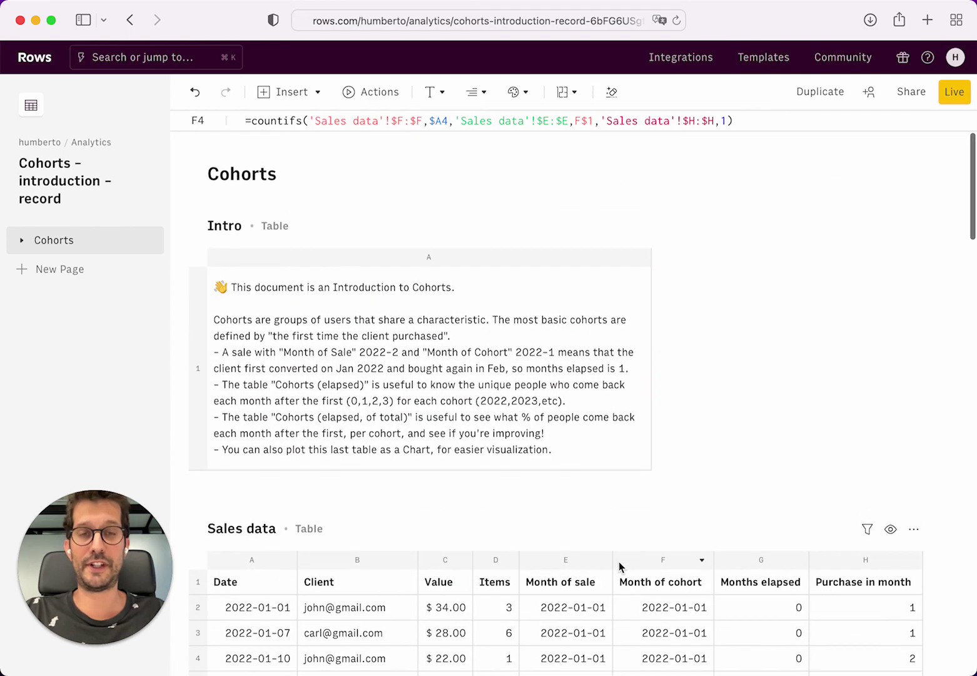
{"action": "left_click", "coordinate": [958, 97]}
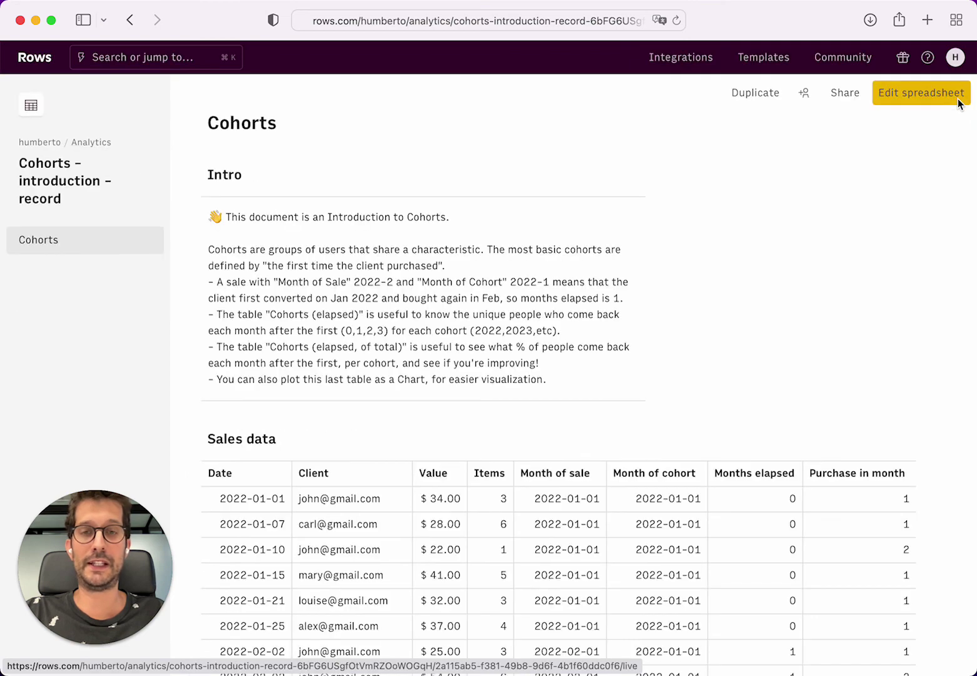
{"action": "scroll", "coordinate": [861, 254], "scroll_direction": "down", "scroll_amount": 20}
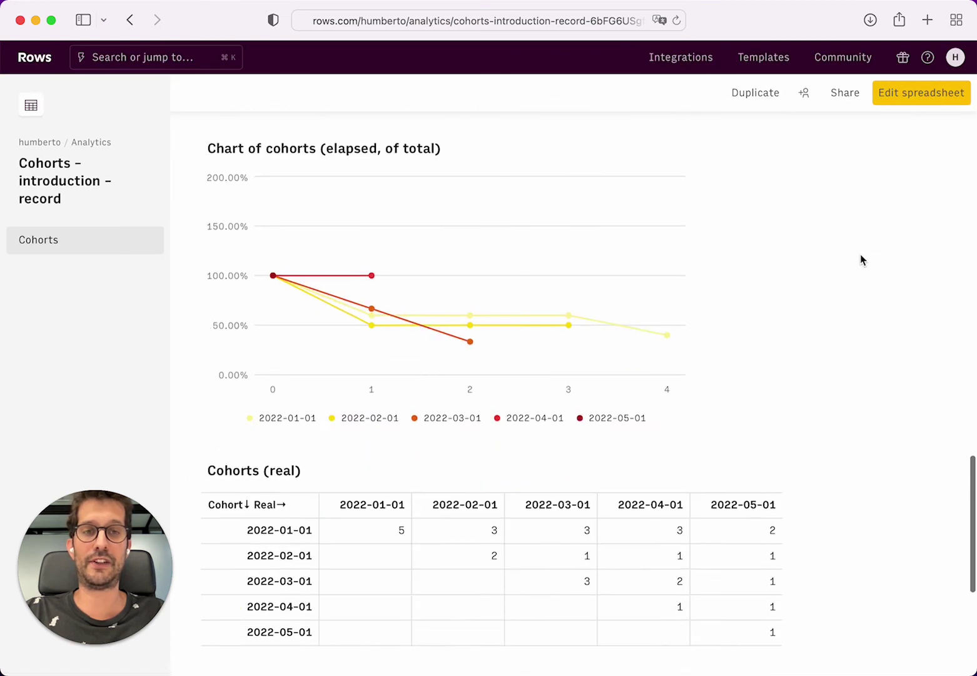
{"action": "scroll", "coordinate": [861, 254], "scroll_direction": "down", "scroll_amount": 10}
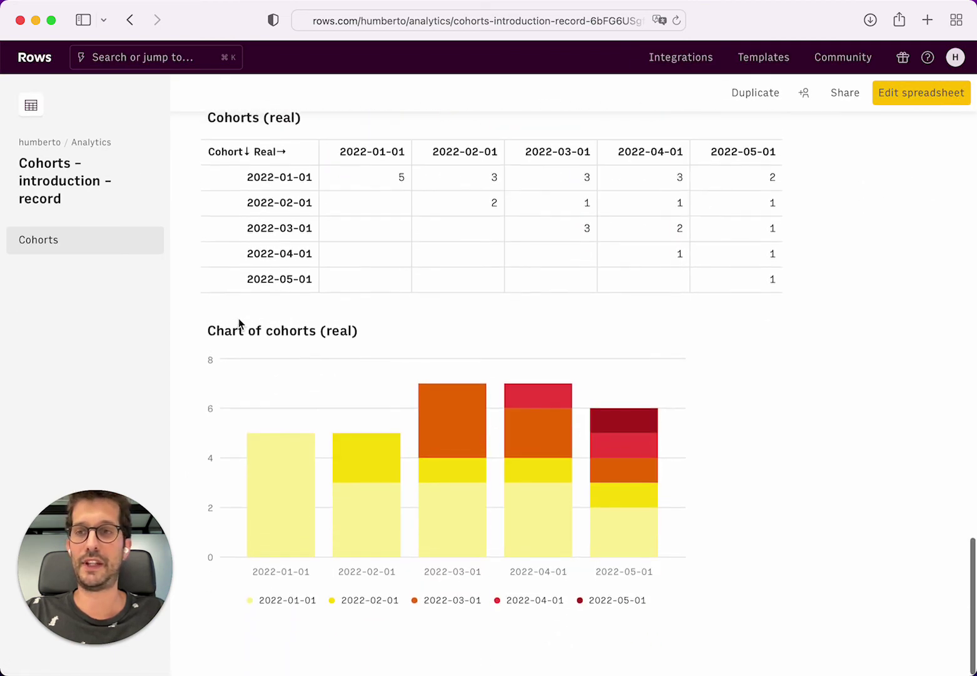